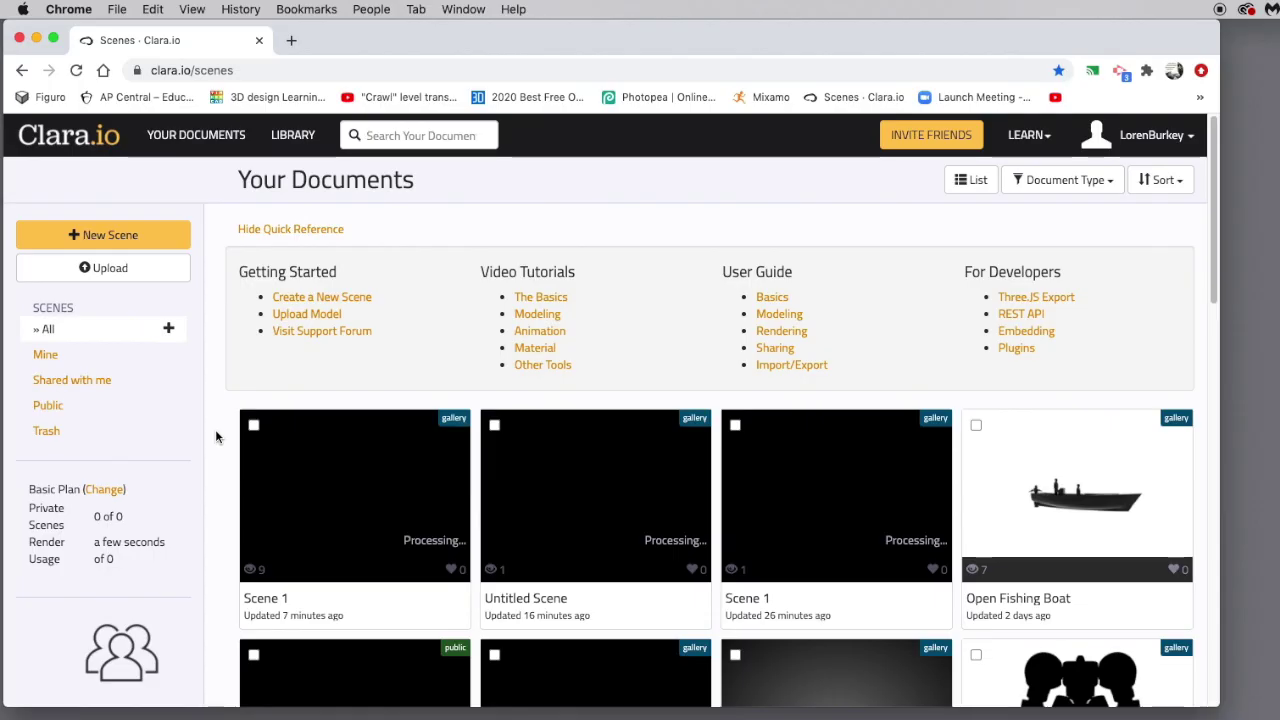
Start a blank scene with Gallery access control and create it in the editor.
click(295, 300)
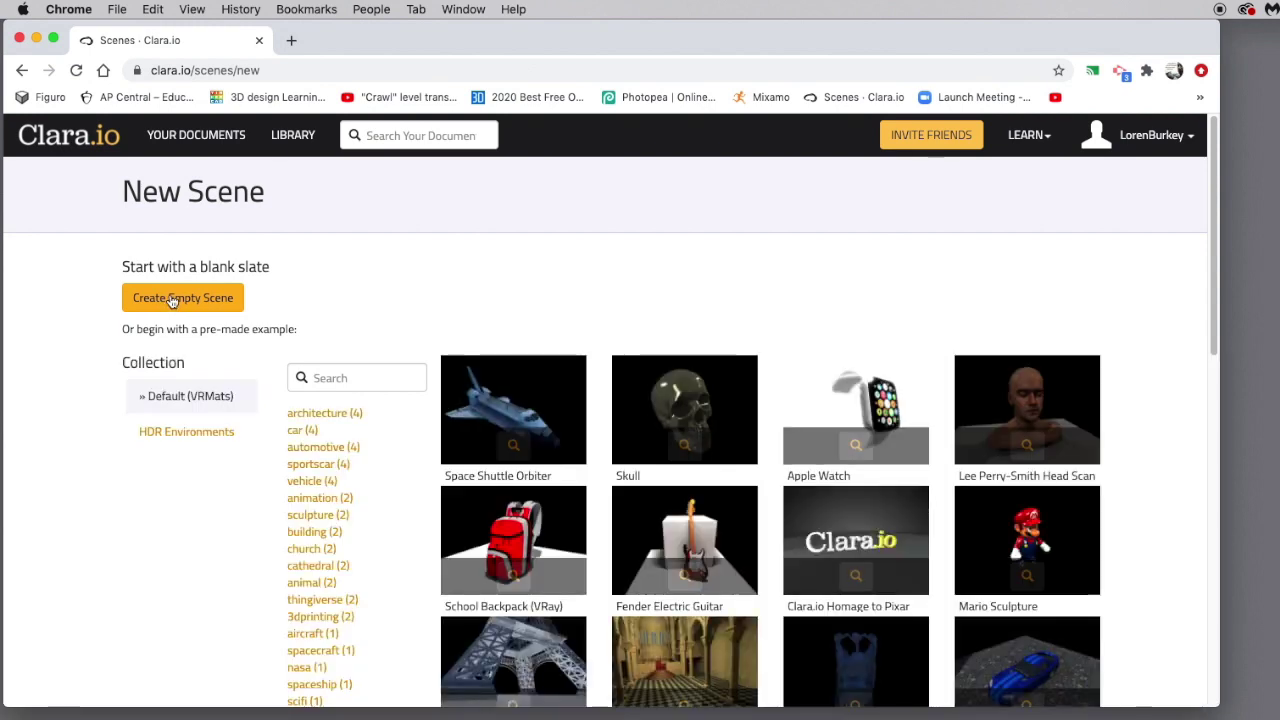
click(172, 299)
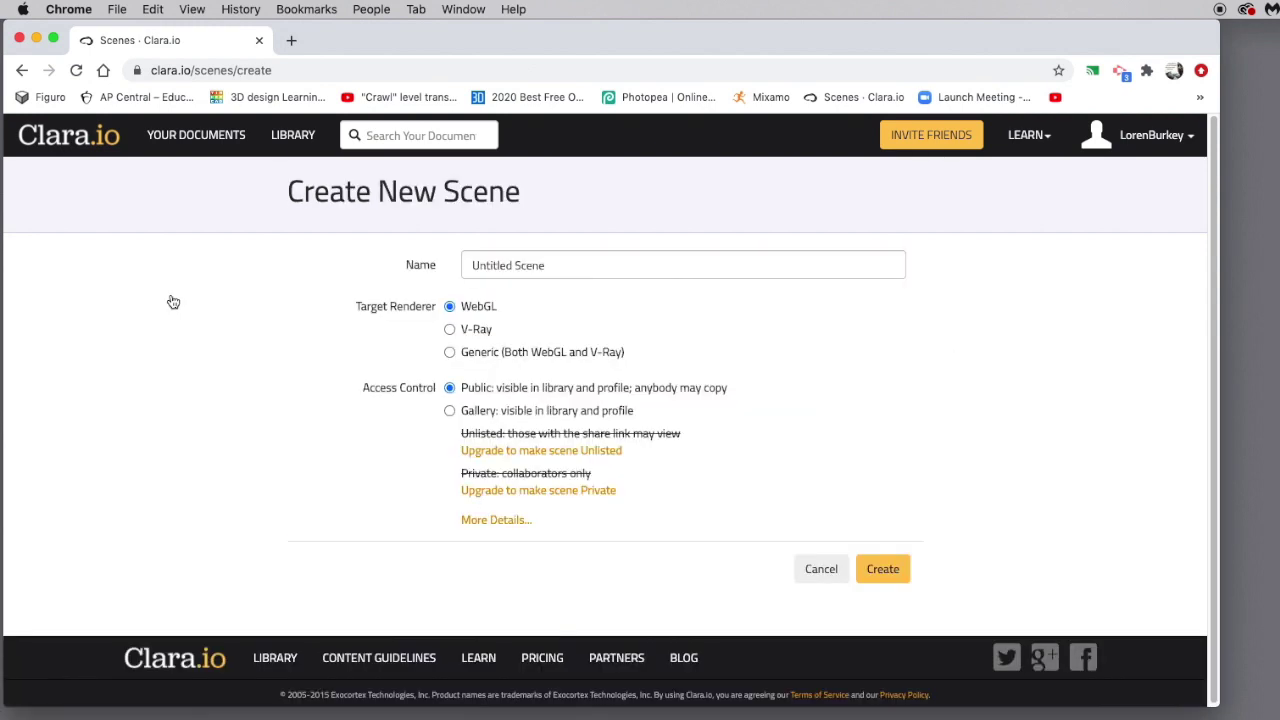
click(449, 410)
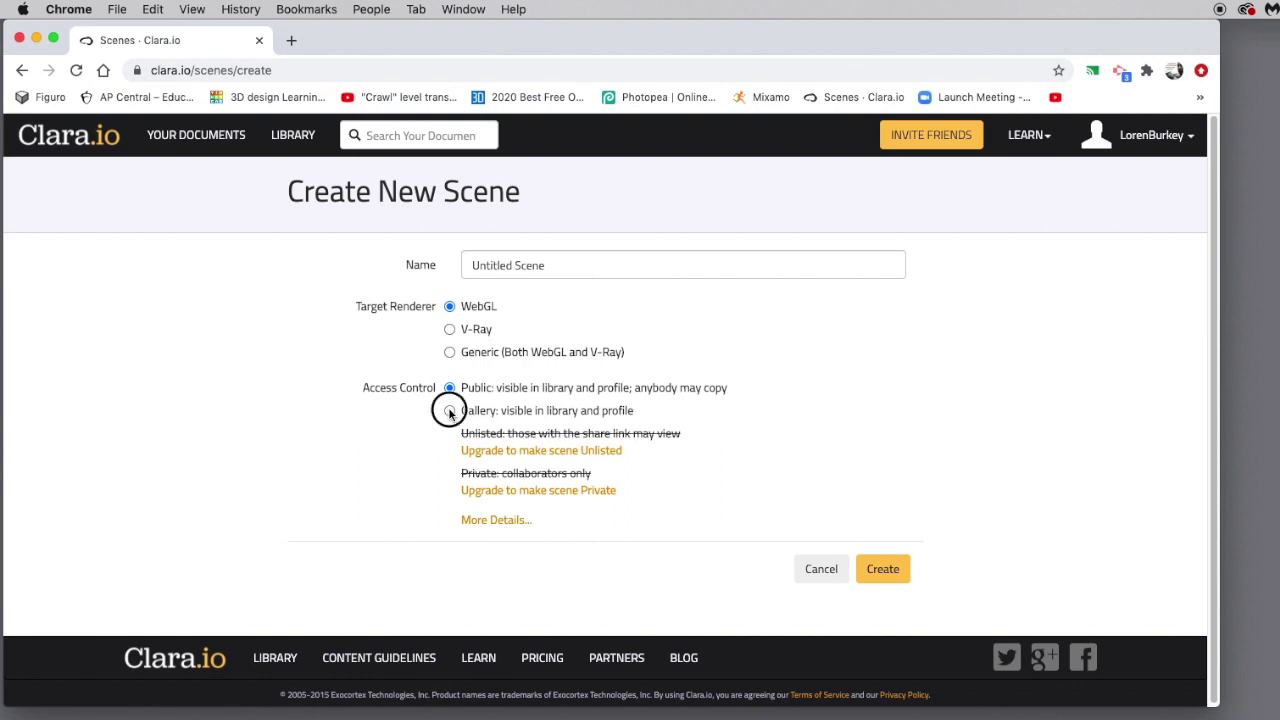
click(889, 569)
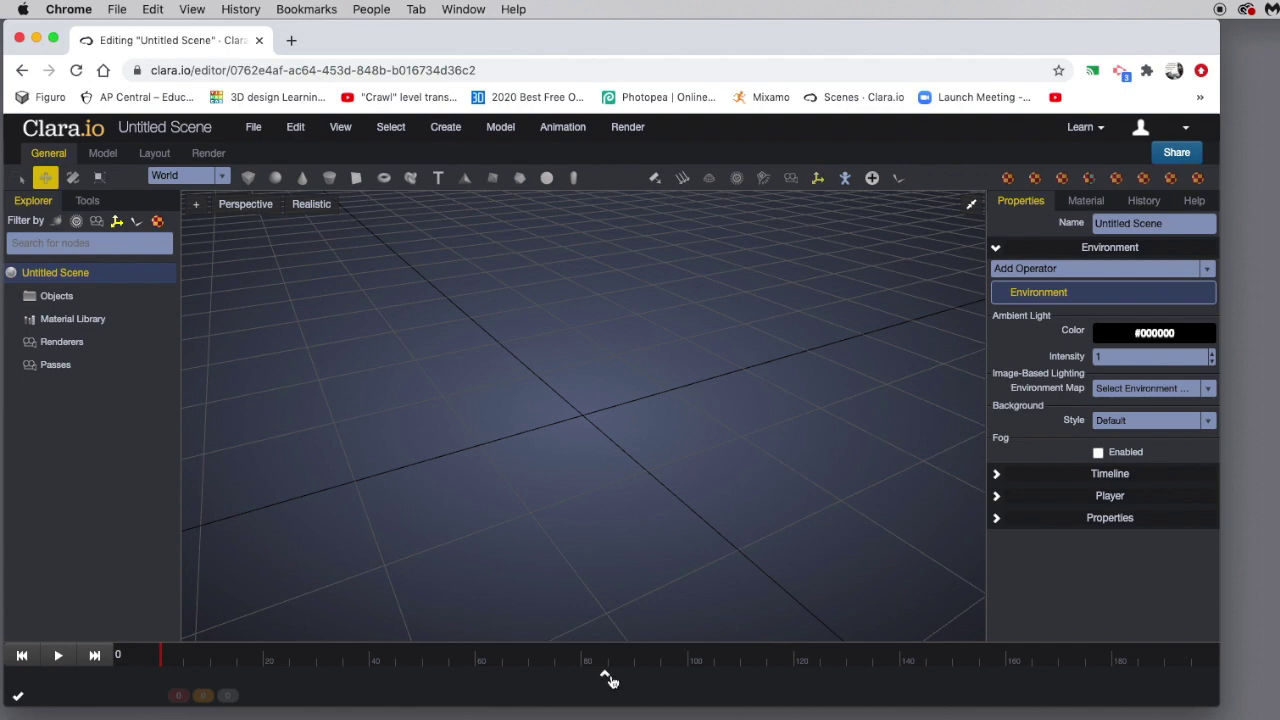
Expand the bottom panel and look through the Script, Log, Material Library and Model Library tabs.
click(606, 677)
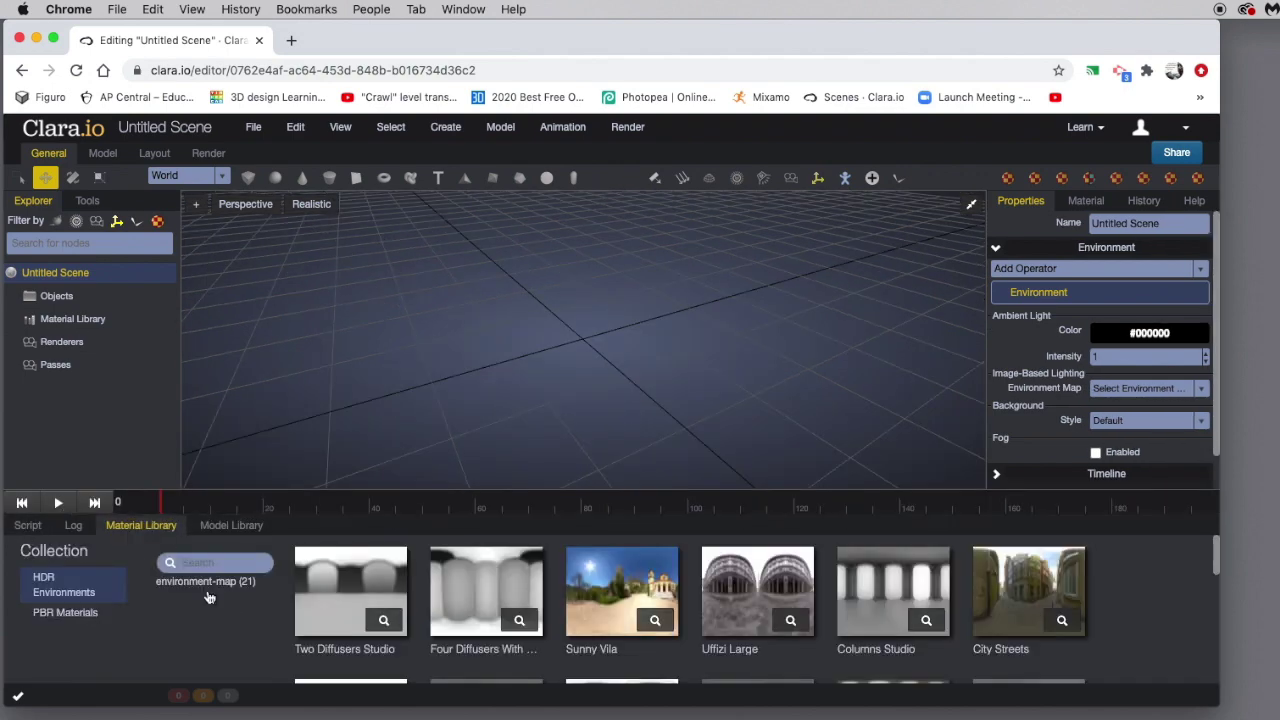
click(32, 527)
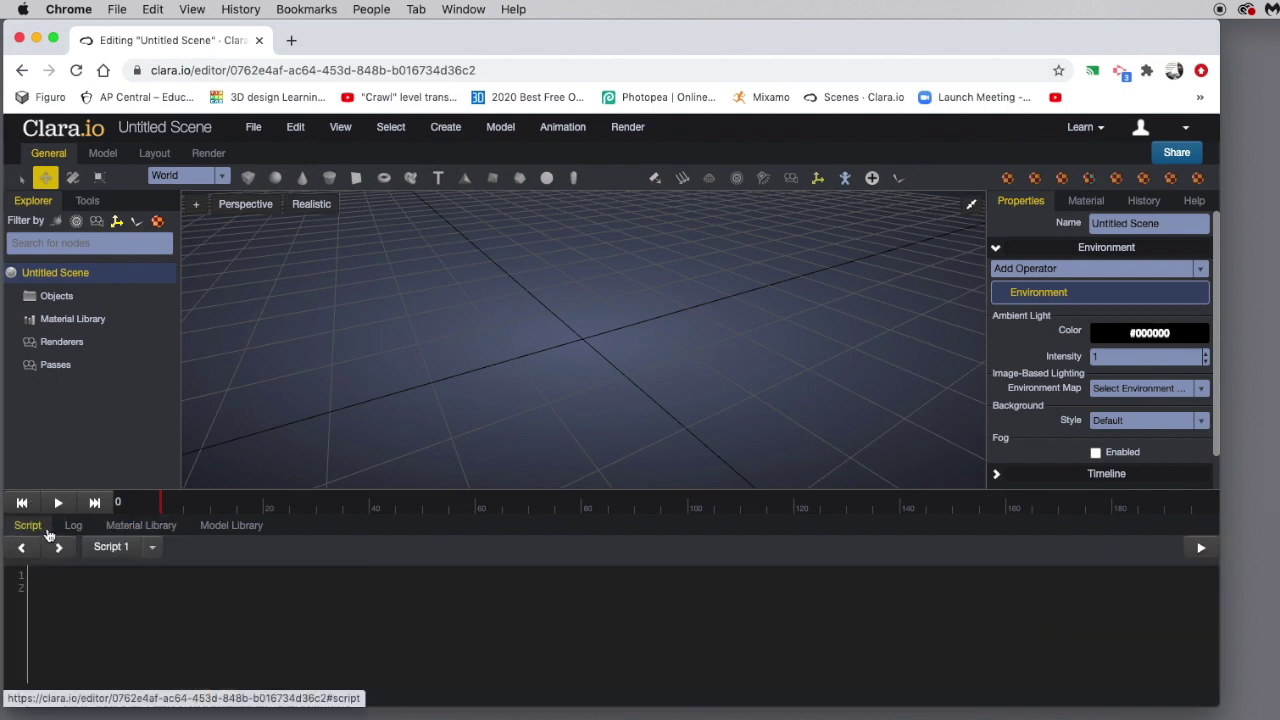
click(70, 527)
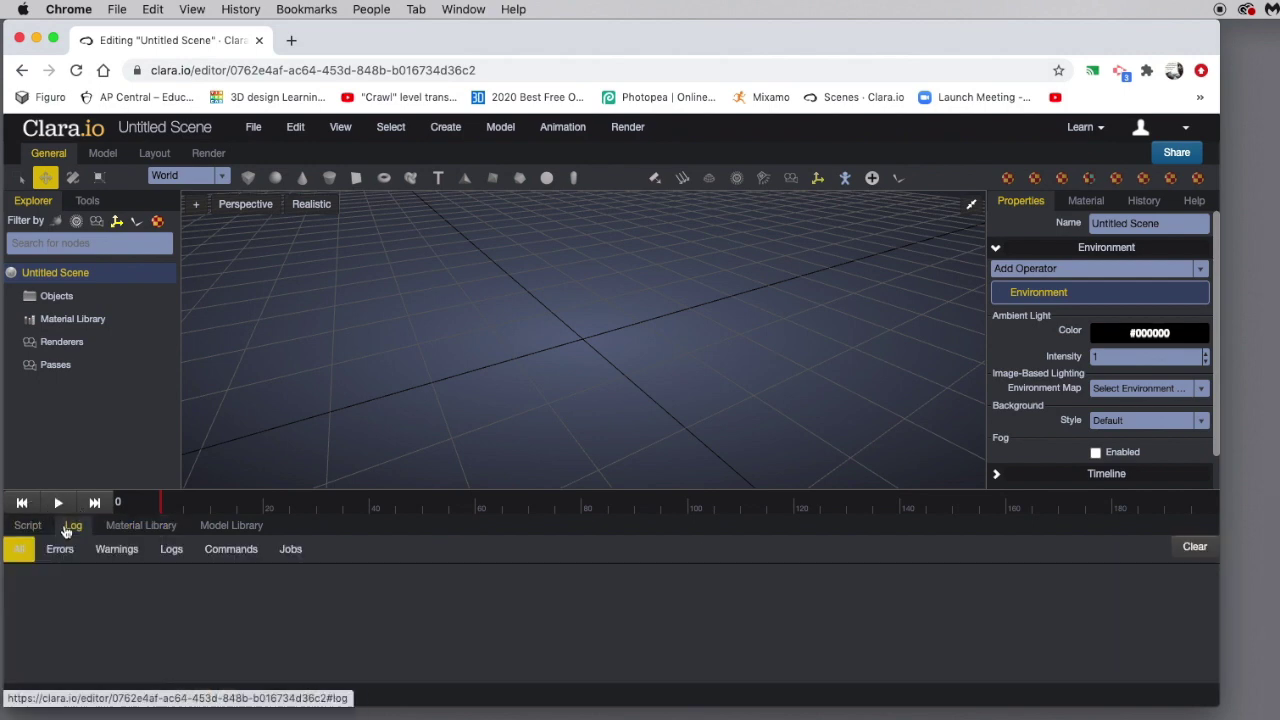
click(123, 528)
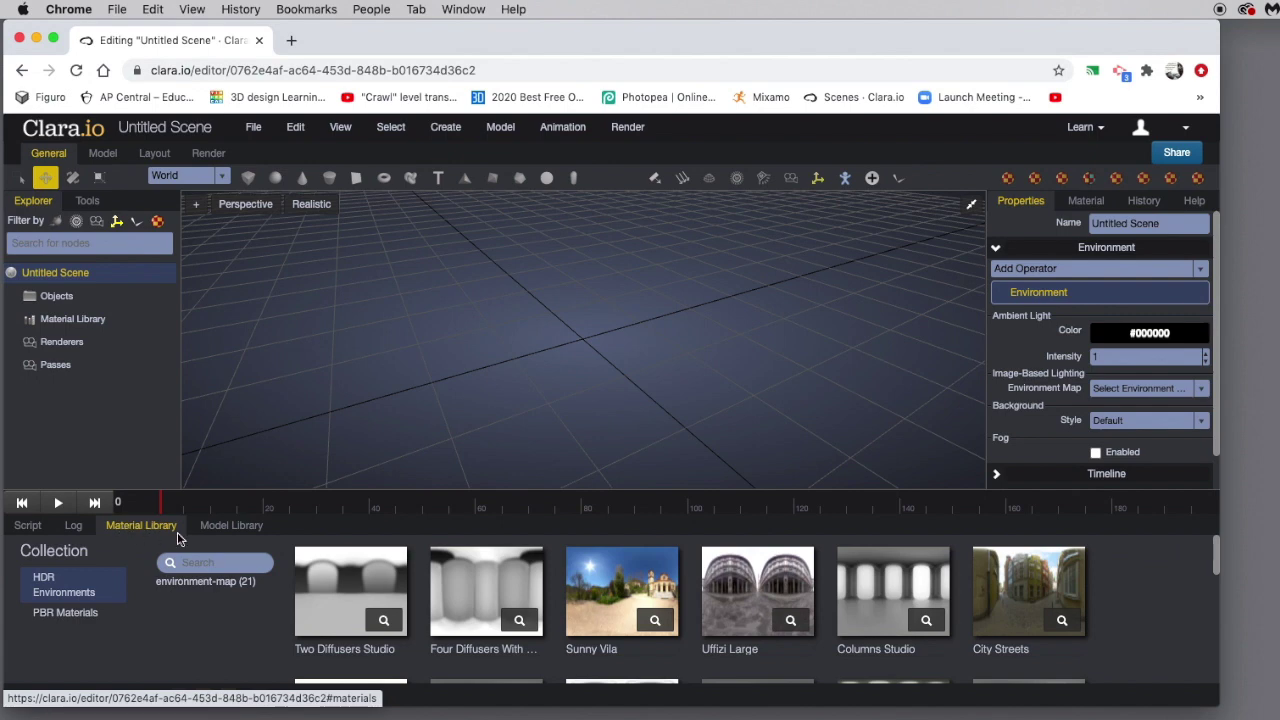
click(215, 528)
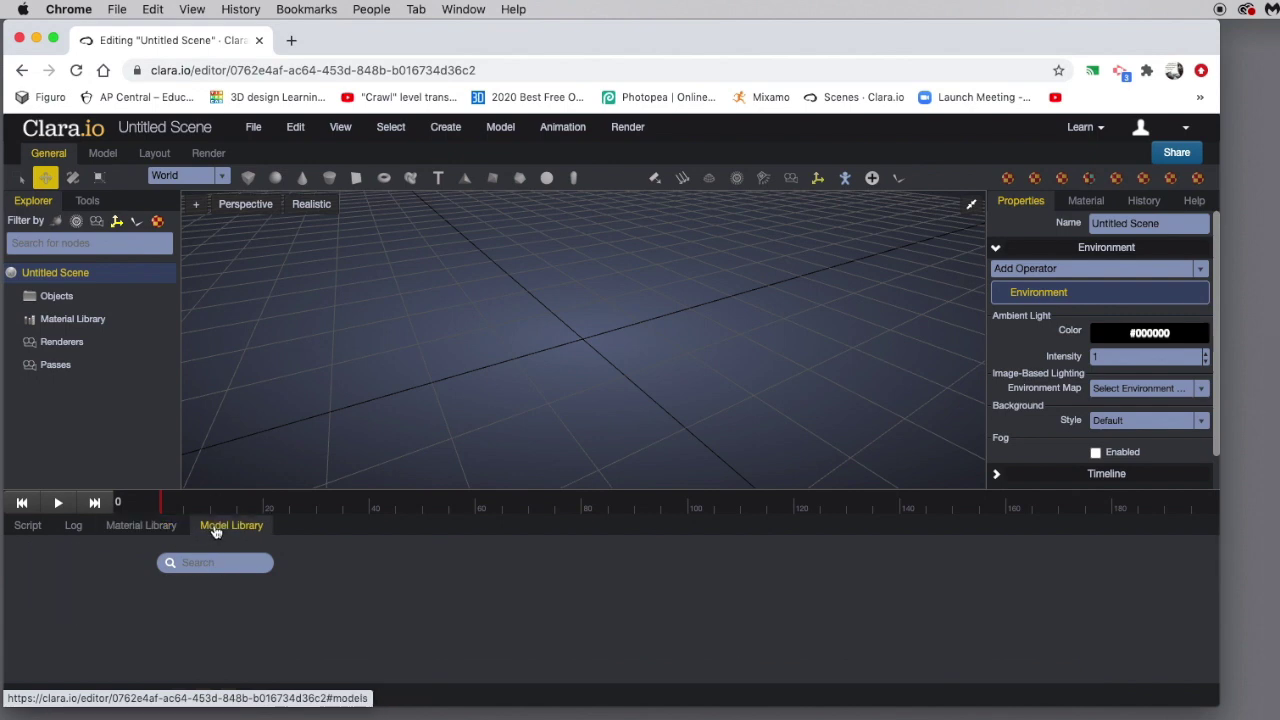
Return to the Material Library and display the PBR Materials collection.
click(129, 530)
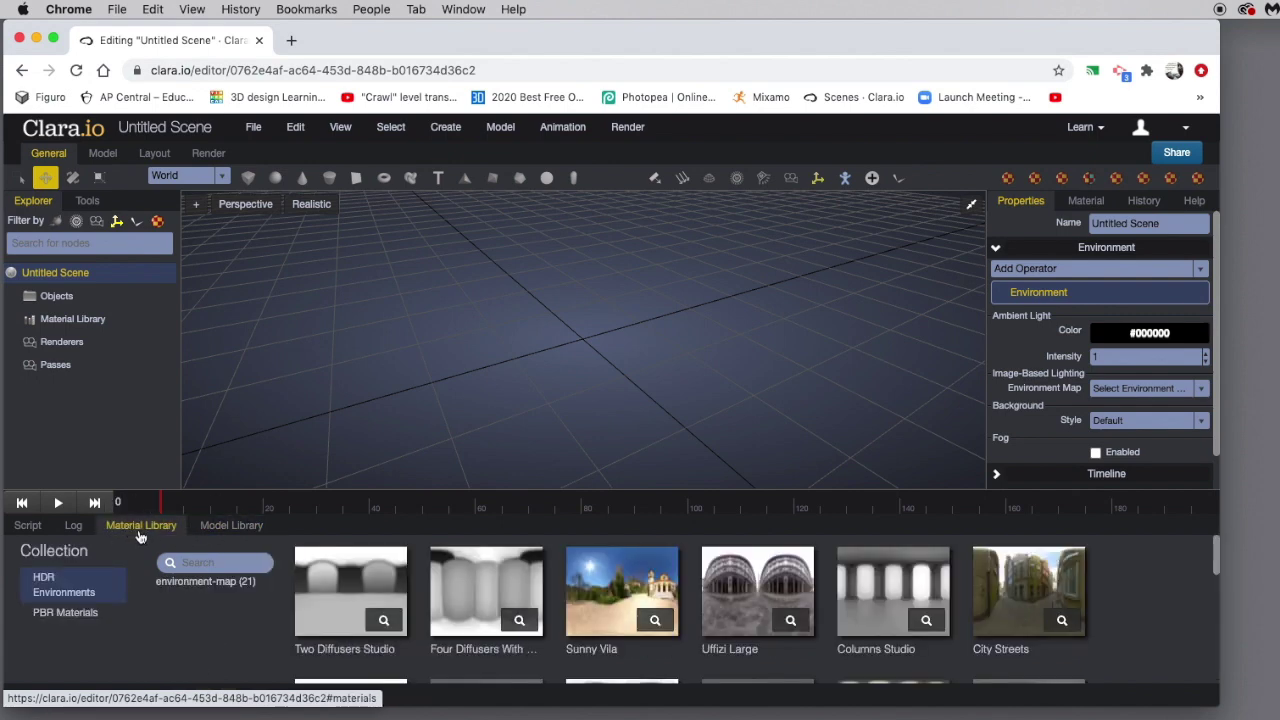
click(62, 613)
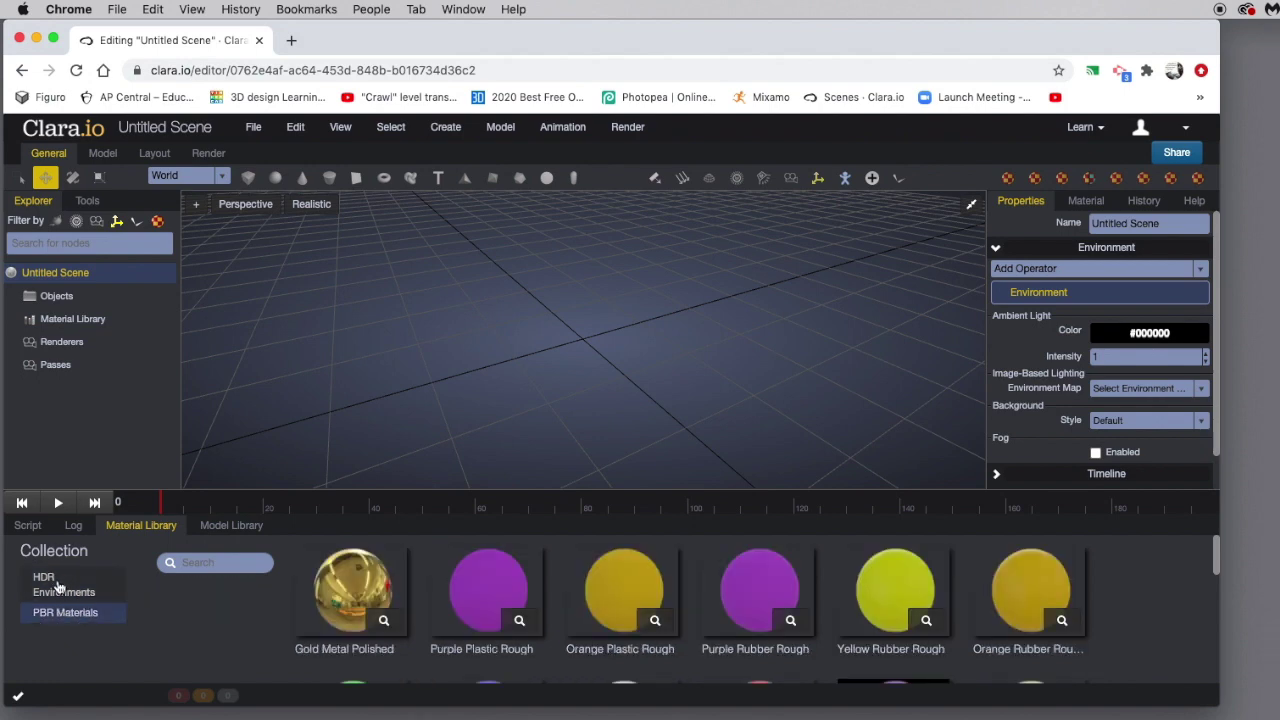
click(58, 587)
click(86, 612)
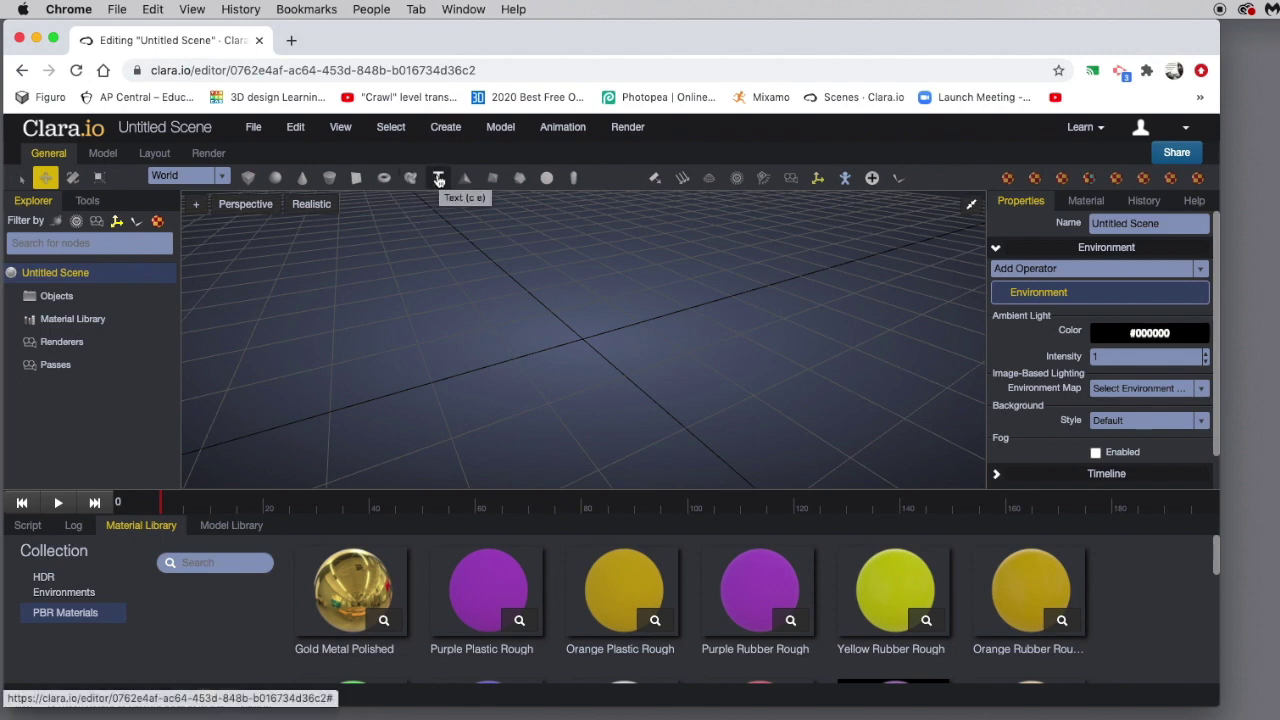
Add a 3D Text object reading 'text' and shift it slightly toward the grid centre.
click(438, 179)
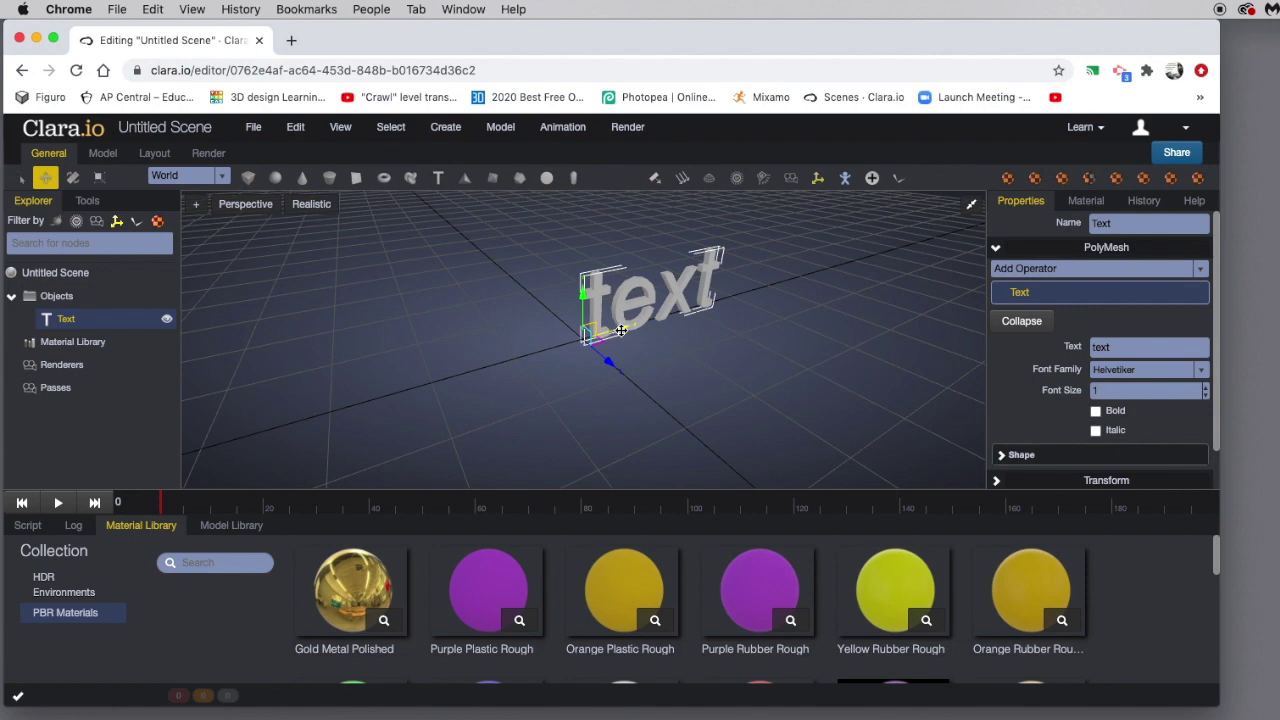
mouse_move(575, 330)
mouse_down()
mouse_move(538, 350)
mouse_move(488, 275)
mouse_move(494, 306)
mouse_move(564, 331)
mouse_up()
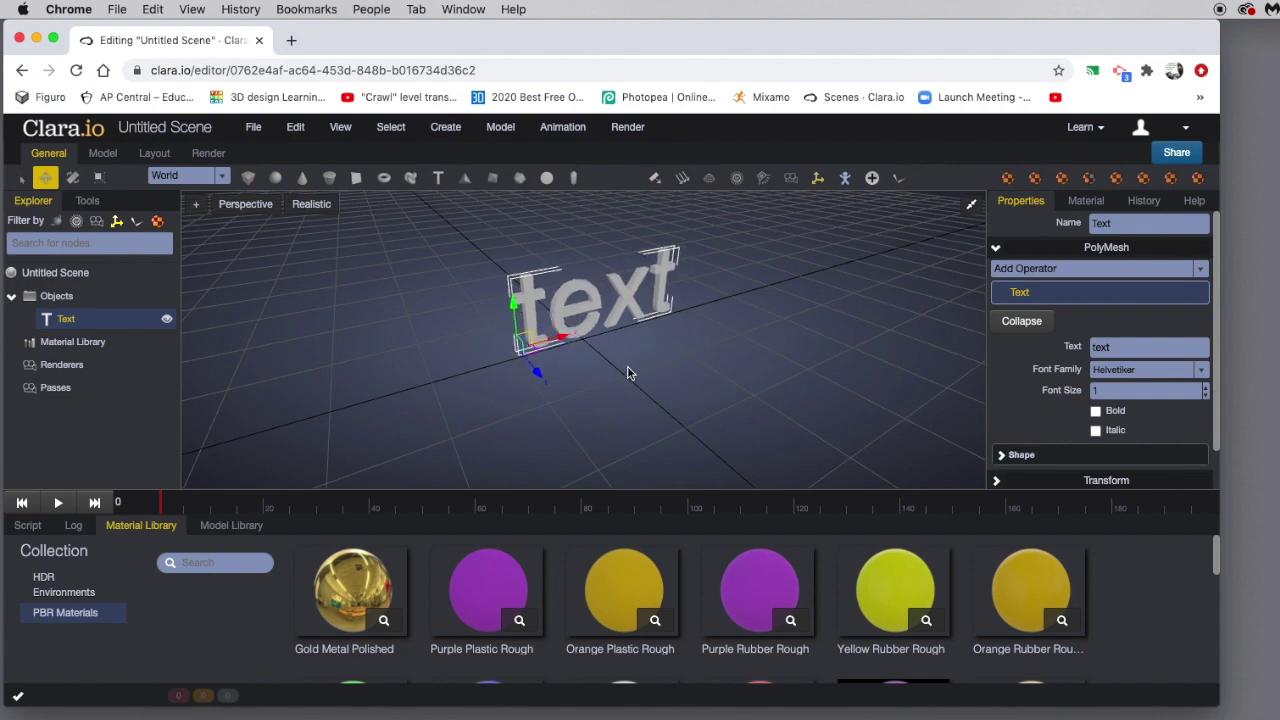
right_drag(625, 369, 588, 342)
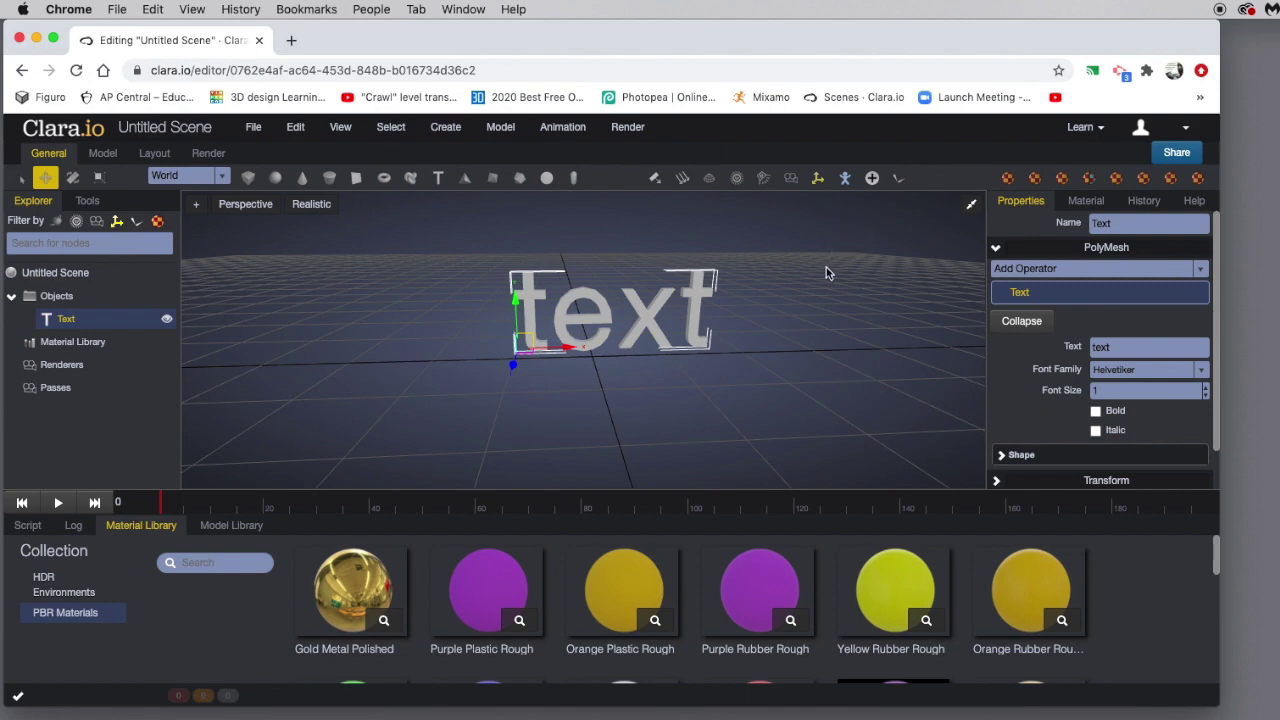
mouse_move(533, 404)
right_down()
mouse_move(529, 391)
mouse_move(544, 395)
right_up()
scroll(545, 389, down, 4)
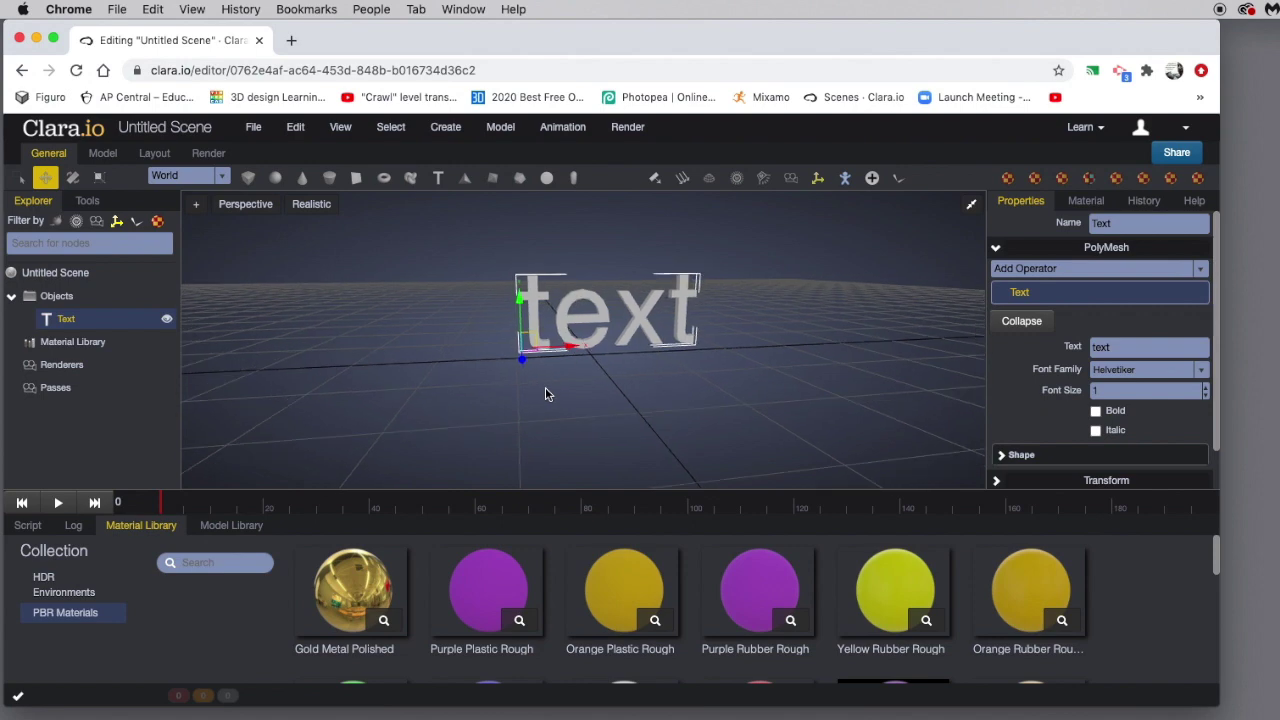
right_drag(549, 376, 550, 393)
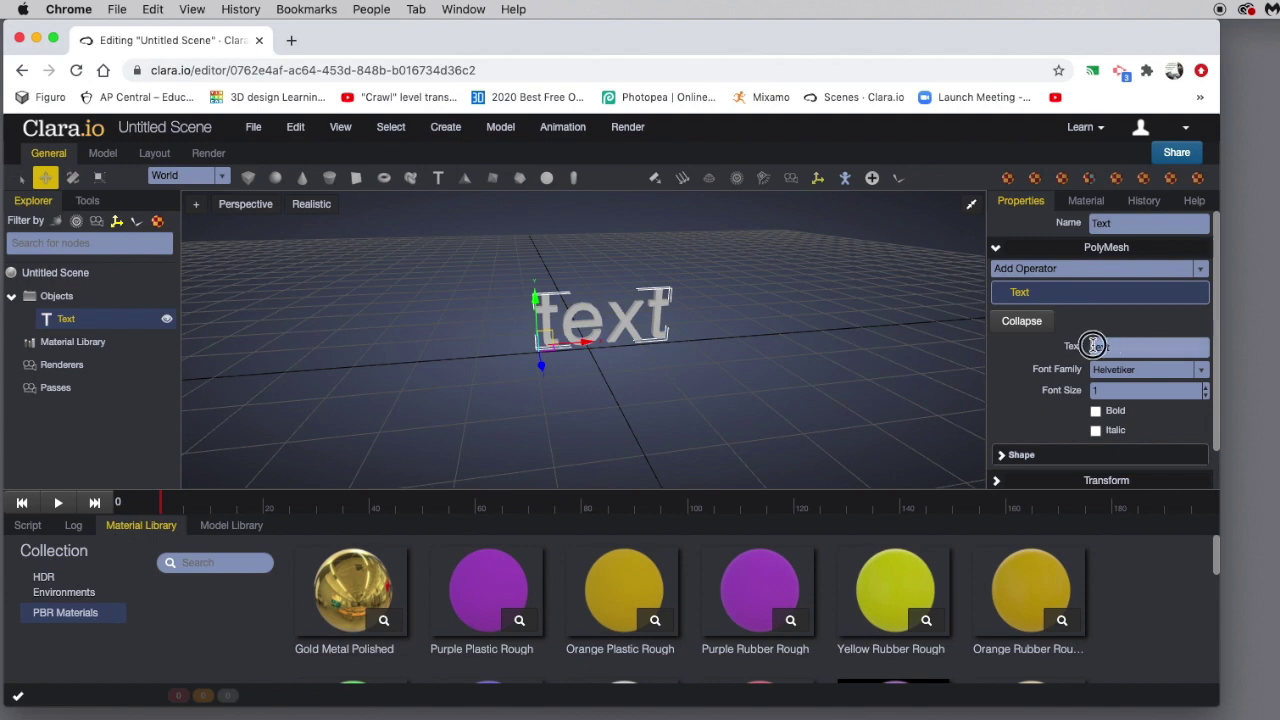
Change the 3D text to read 'Burkey' and nudge it slightly left.
double_click(1102, 355)
text(Burkey)
key(Return)
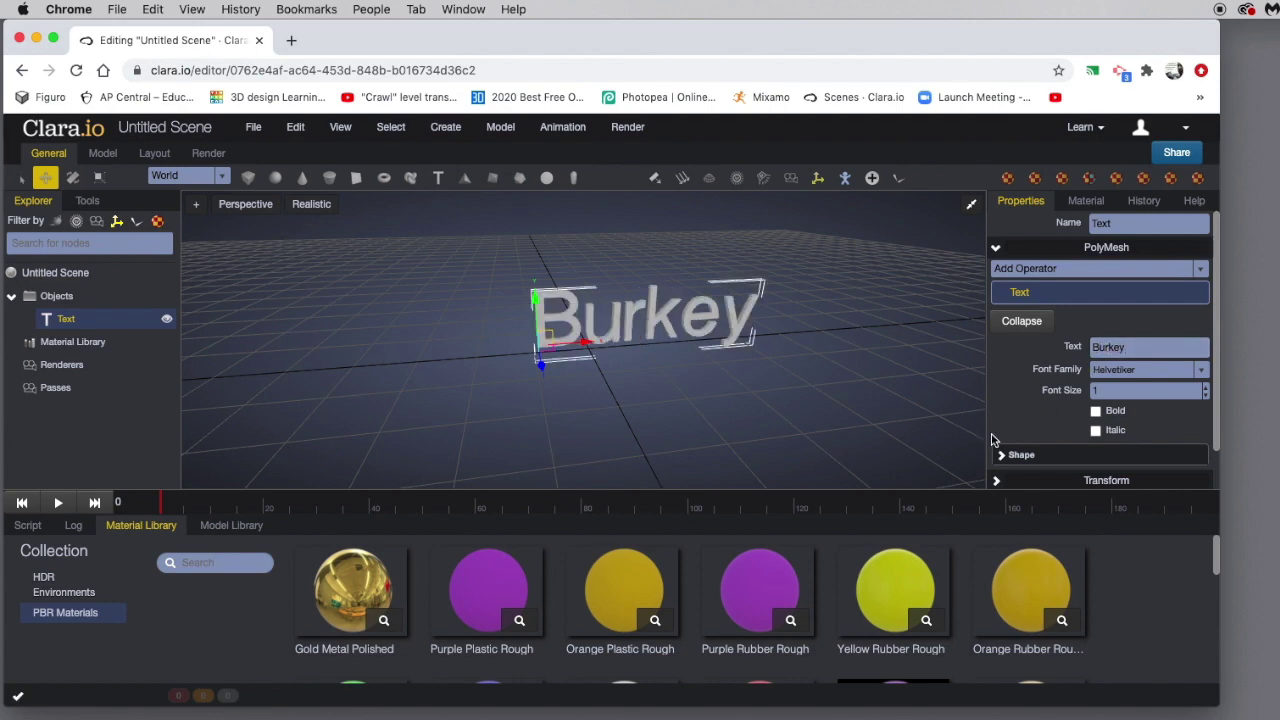
drag(586, 346, 515, 292)
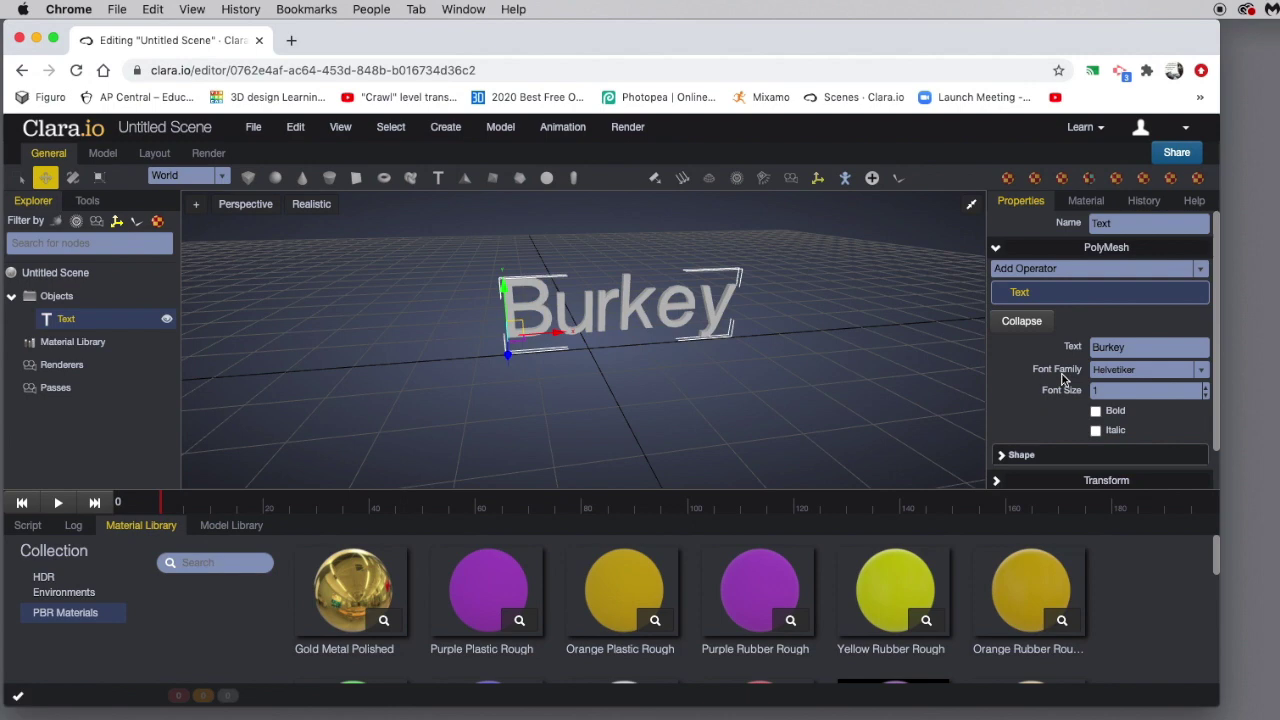
Try larger font sizes, including 2, then set the font size back to 1.
click(1206, 389)
click(1206, 389)
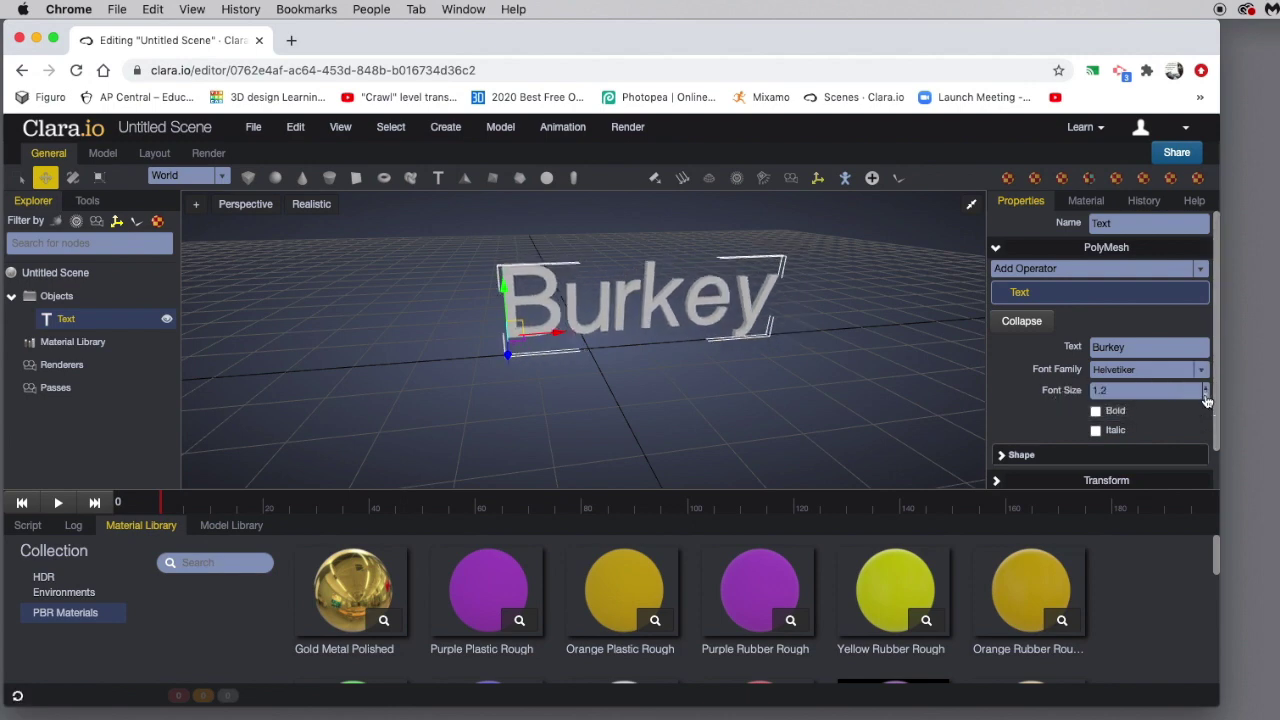
click(1206, 396)
text(2)
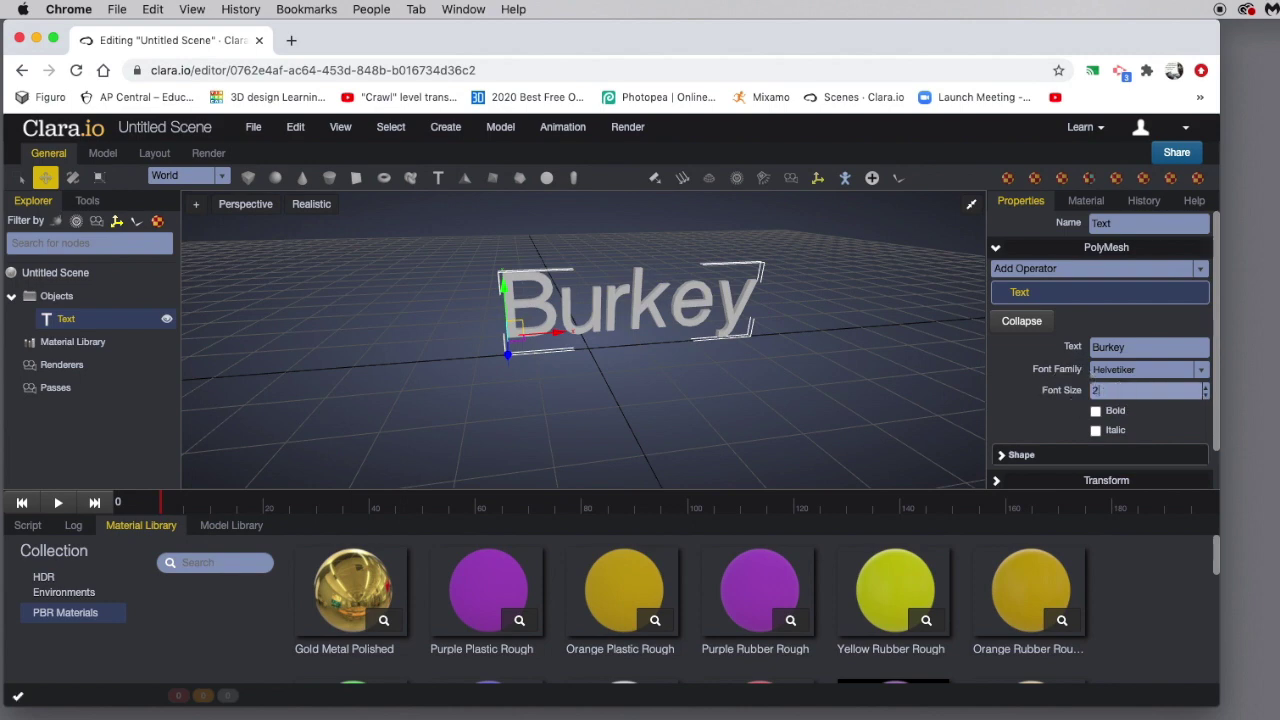
key(Return)
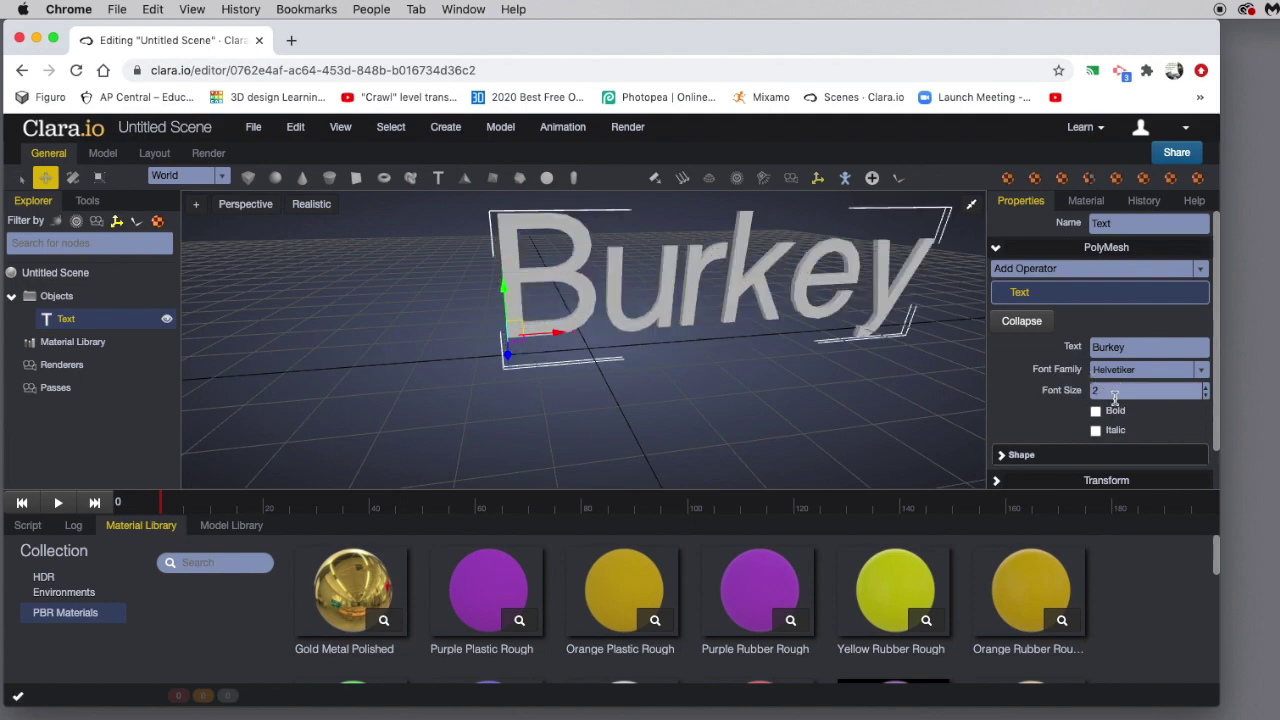
text(1)
key(Return)
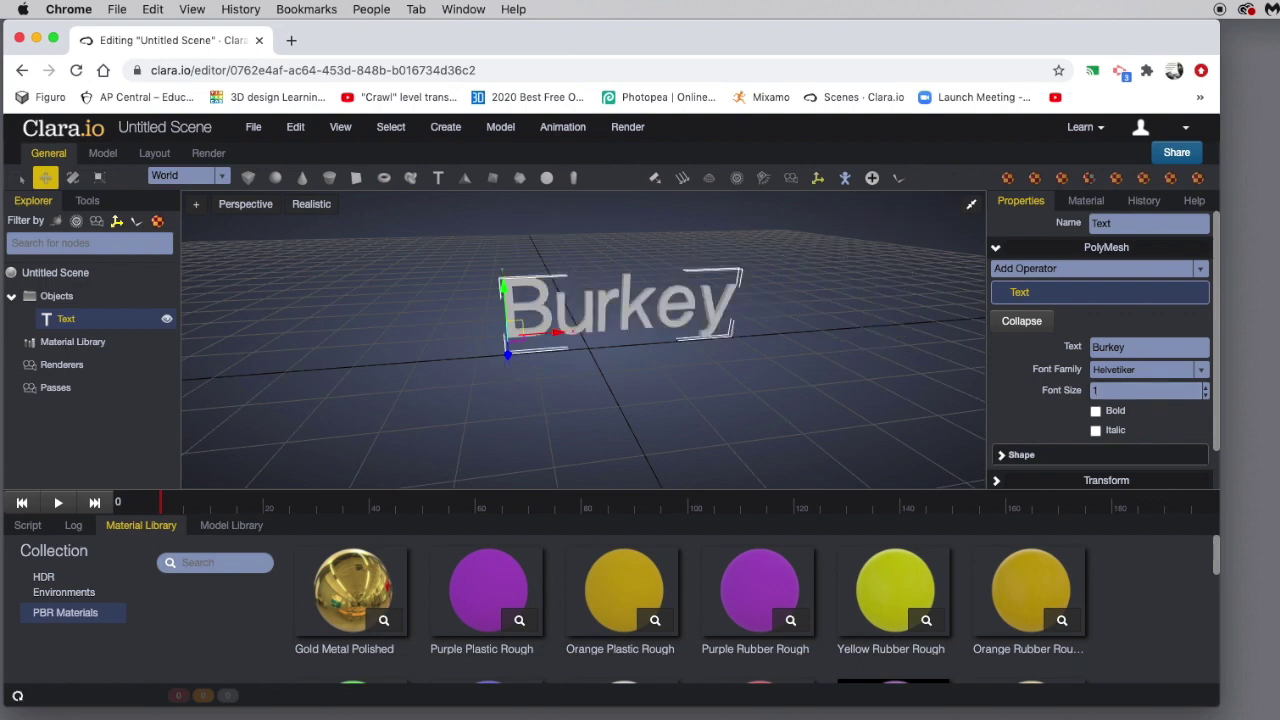
Toggle Bold and Italic on and off, leaving the text regular weight.
click(1095, 411)
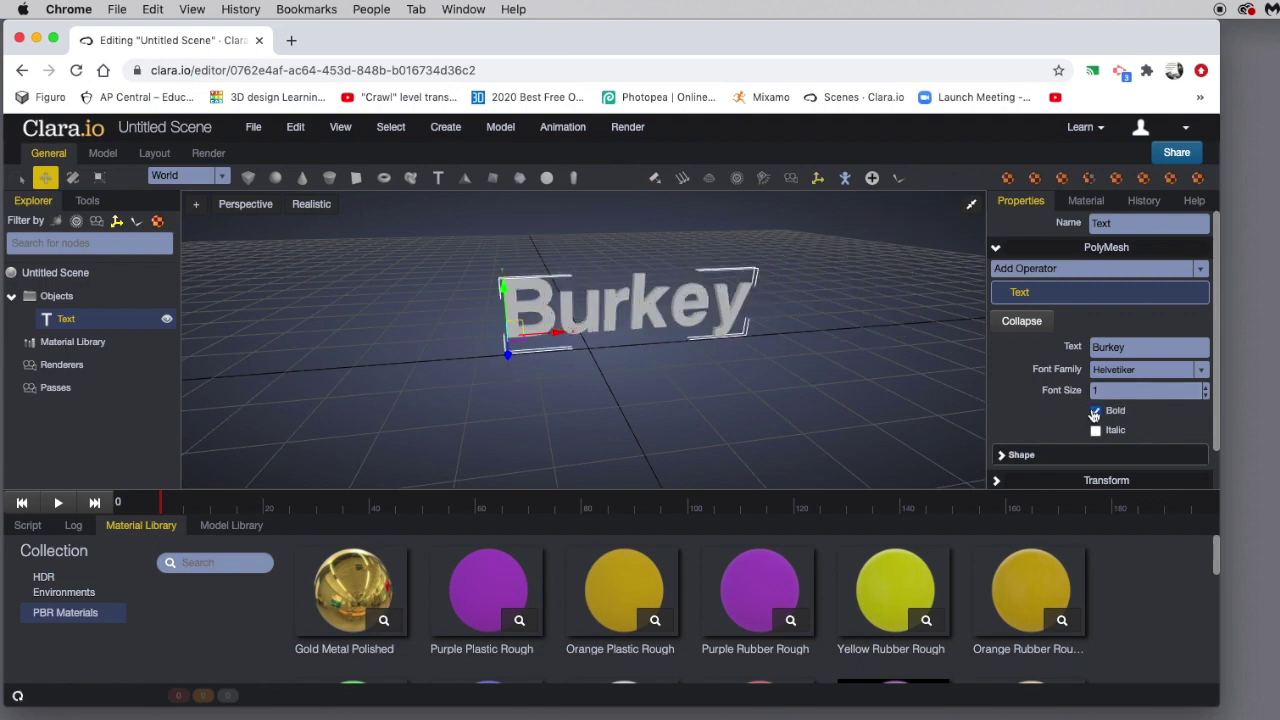
click(1095, 430)
click(1095, 411)
click(1095, 431)
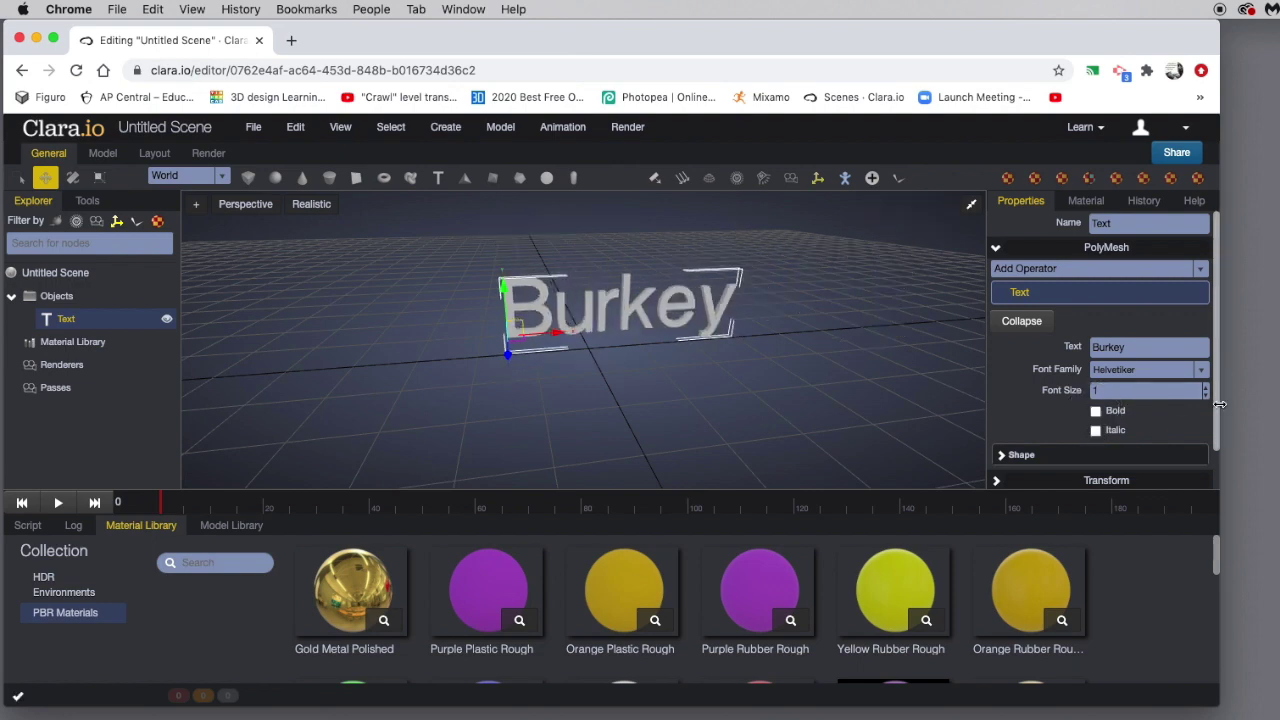
drag(1215, 400, 1218, 440)
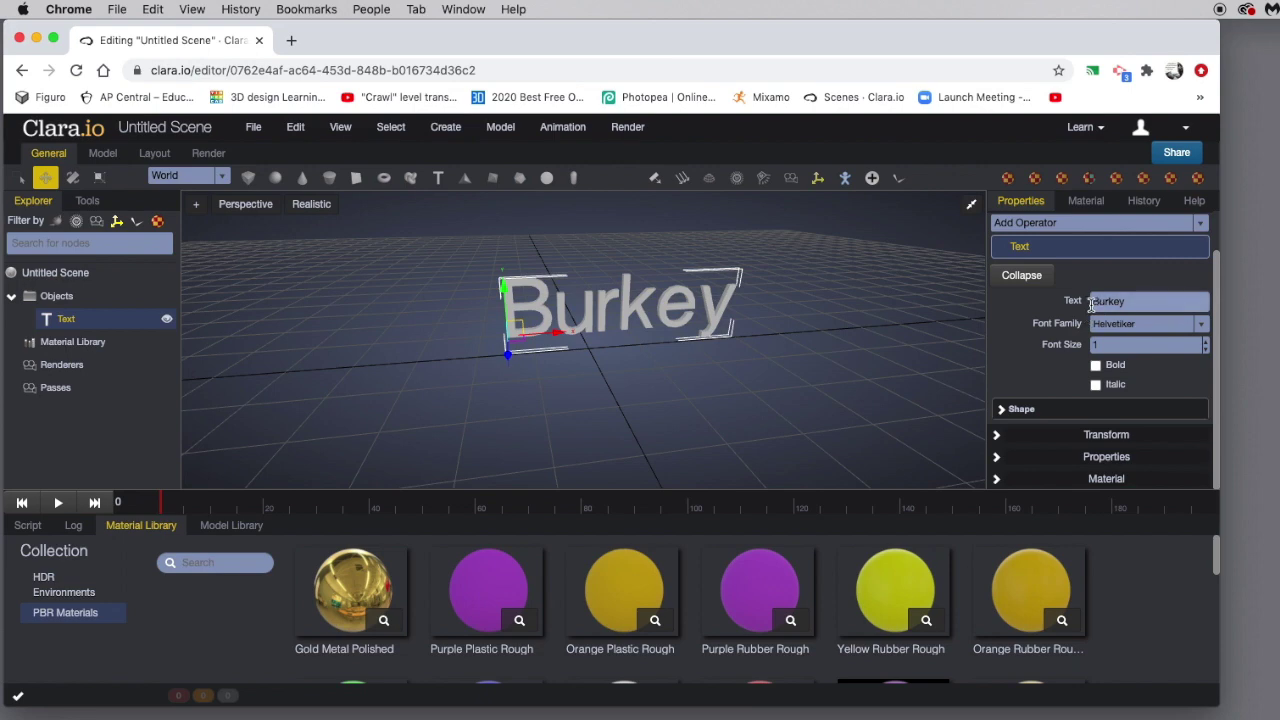
Expand the Shape settings, lower the curve segment count, and collapse them again.
click(1018, 408)
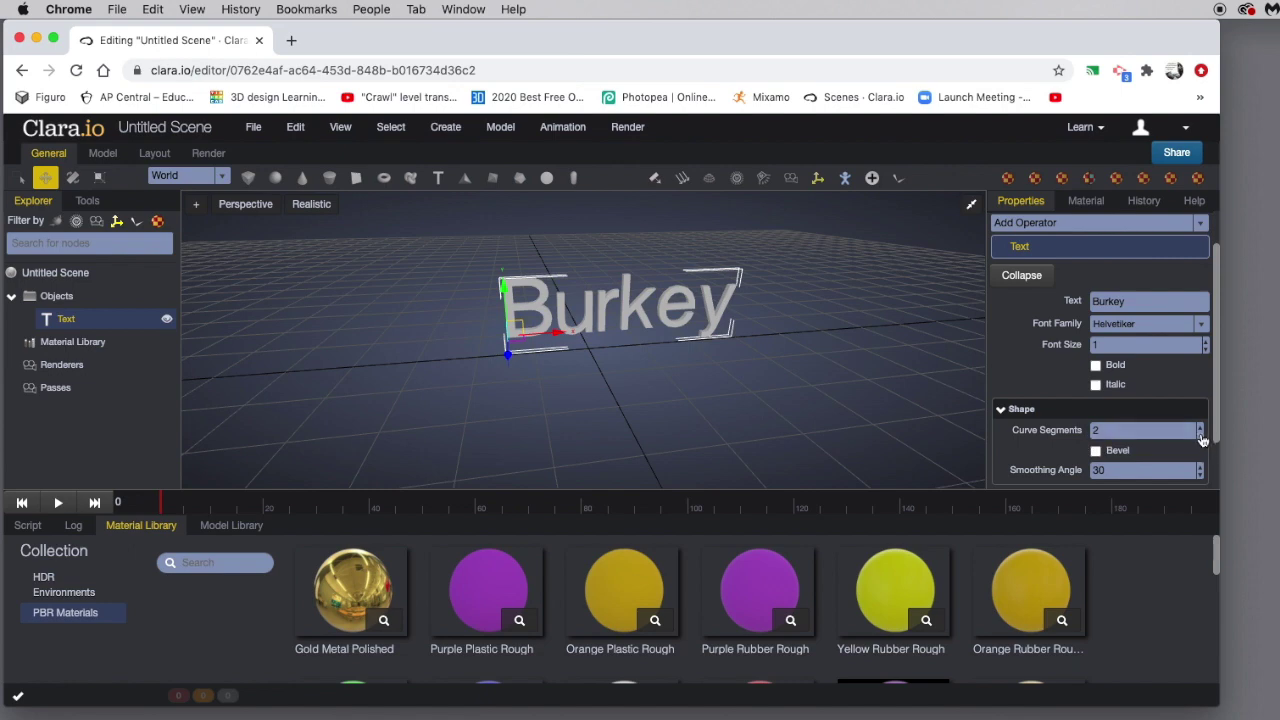
click(1202, 431)
click(1202, 436)
click(1202, 436)
click(1202, 436)
click(1001, 410)
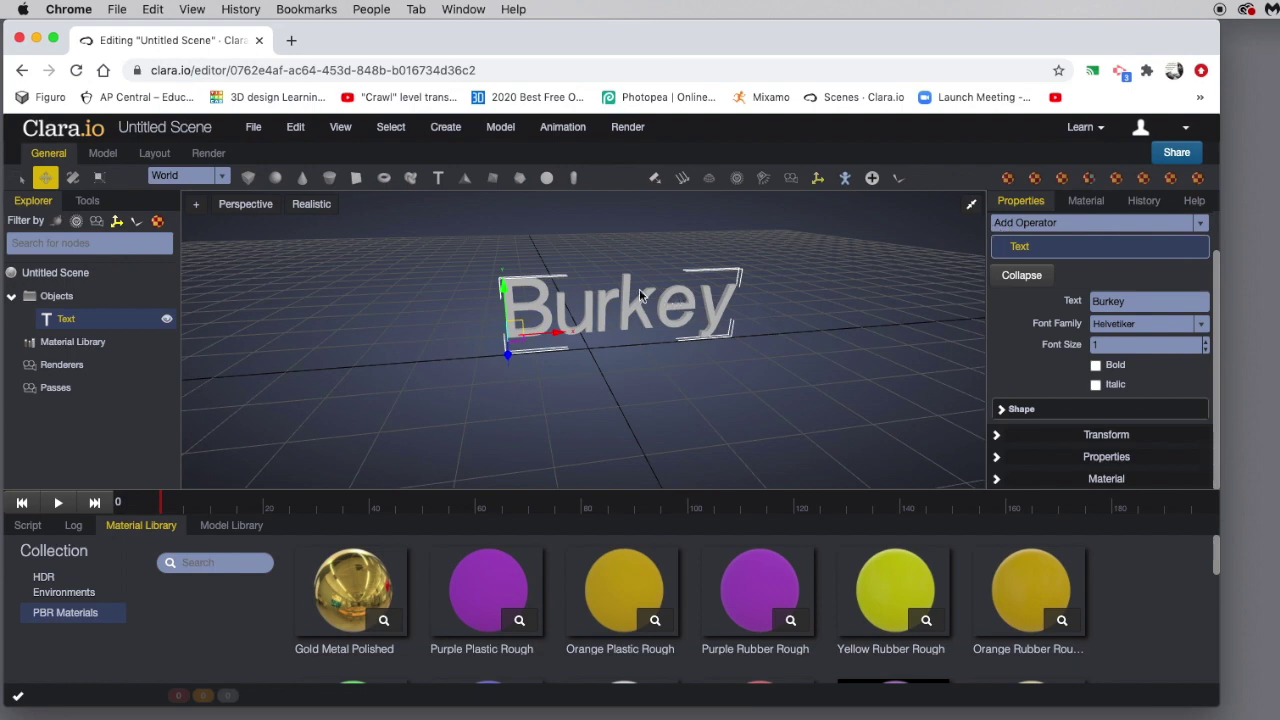
Add a Box and move it up and behind the Burkey text.
click(249, 178)
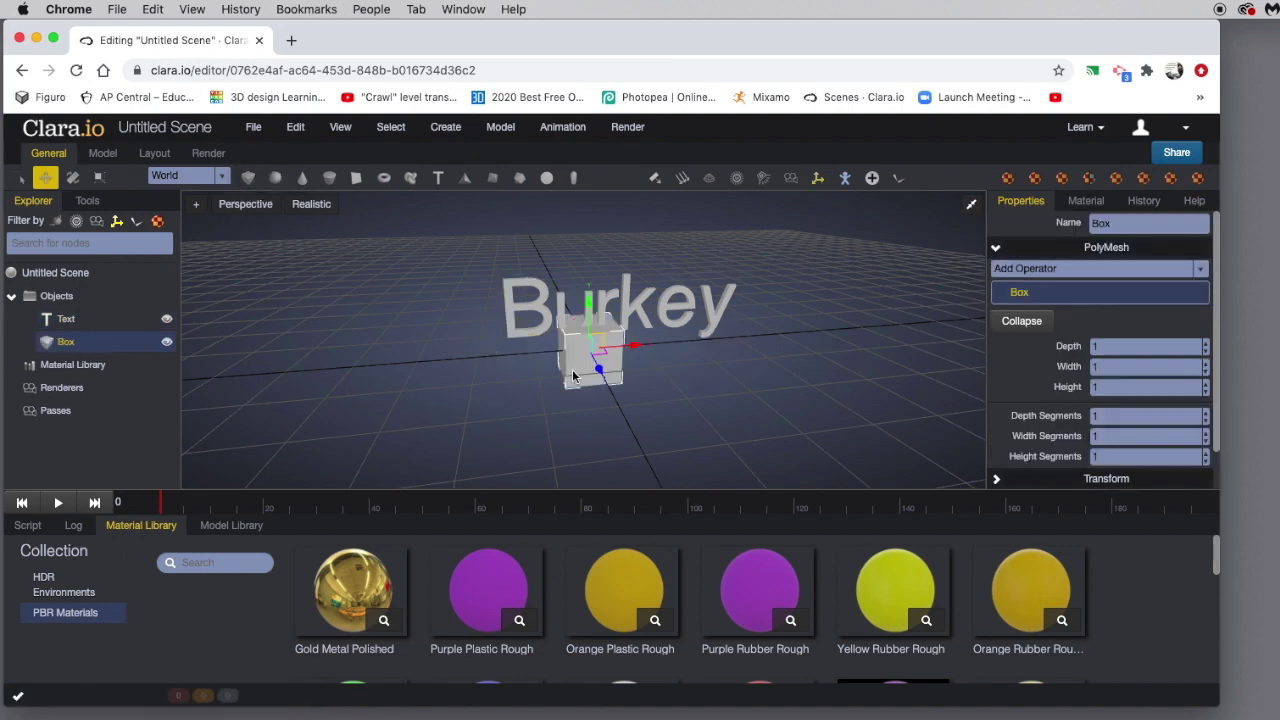
drag(603, 375, 604, 343)
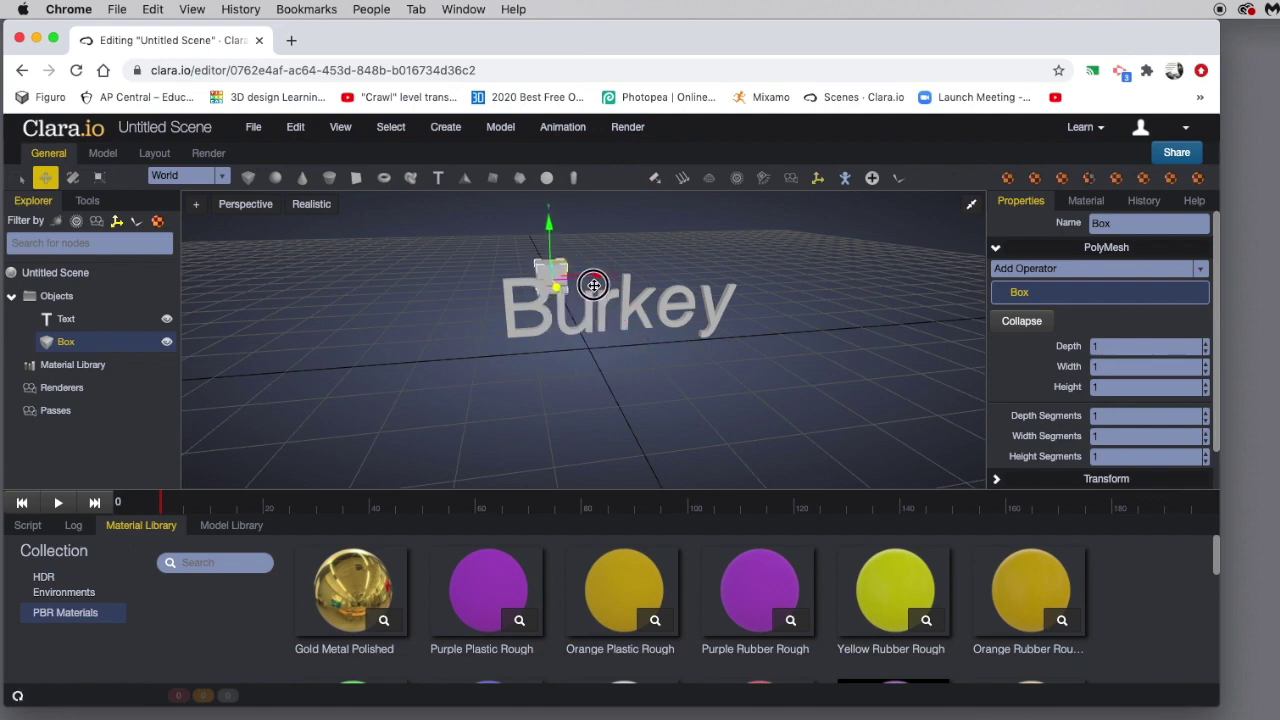
drag(594, 285, 593, 269)
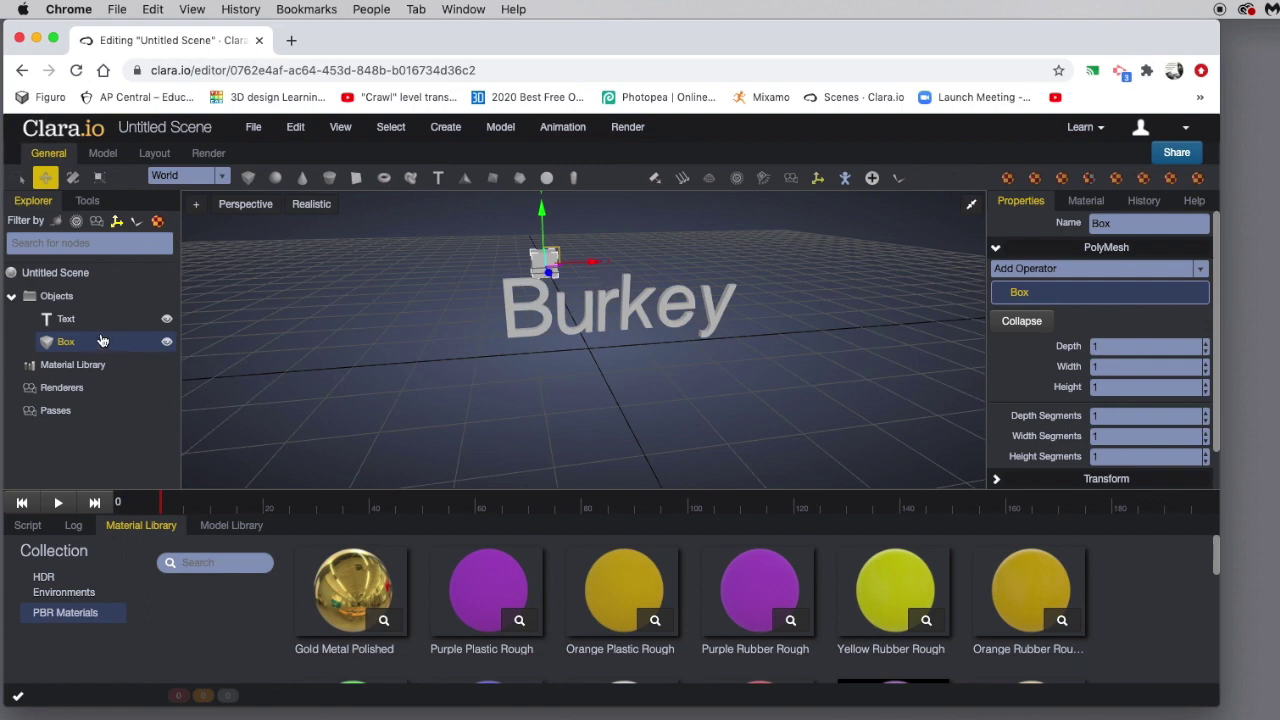
Switch selection between Text and Box in the Explorer, ending with the box selected.
click(64, 320)
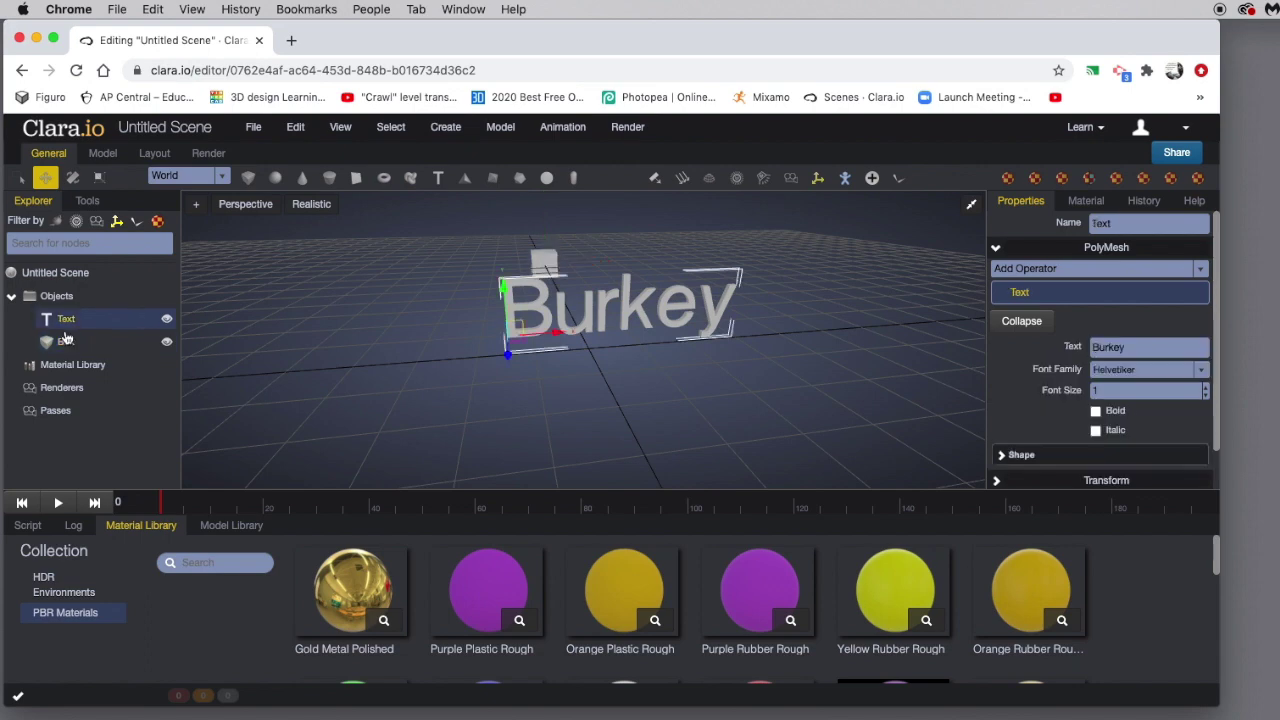
click(72, 344)
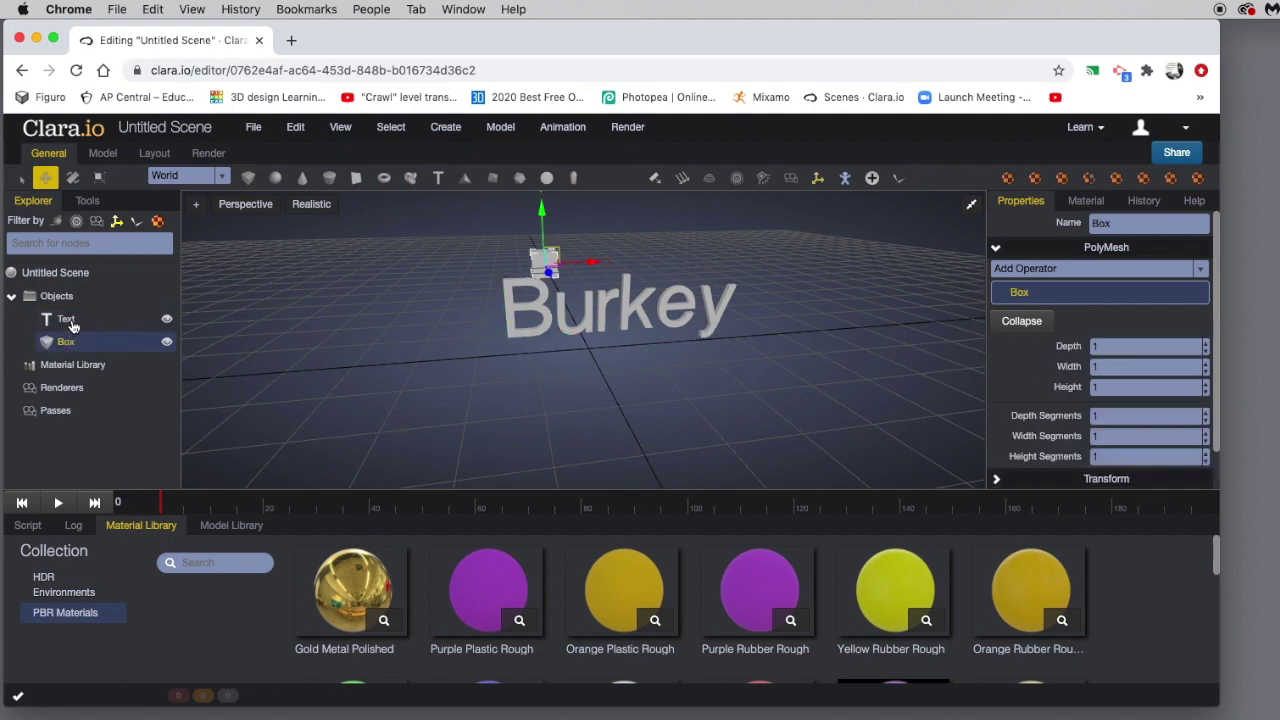
click(70, 321)
click(70, 342)
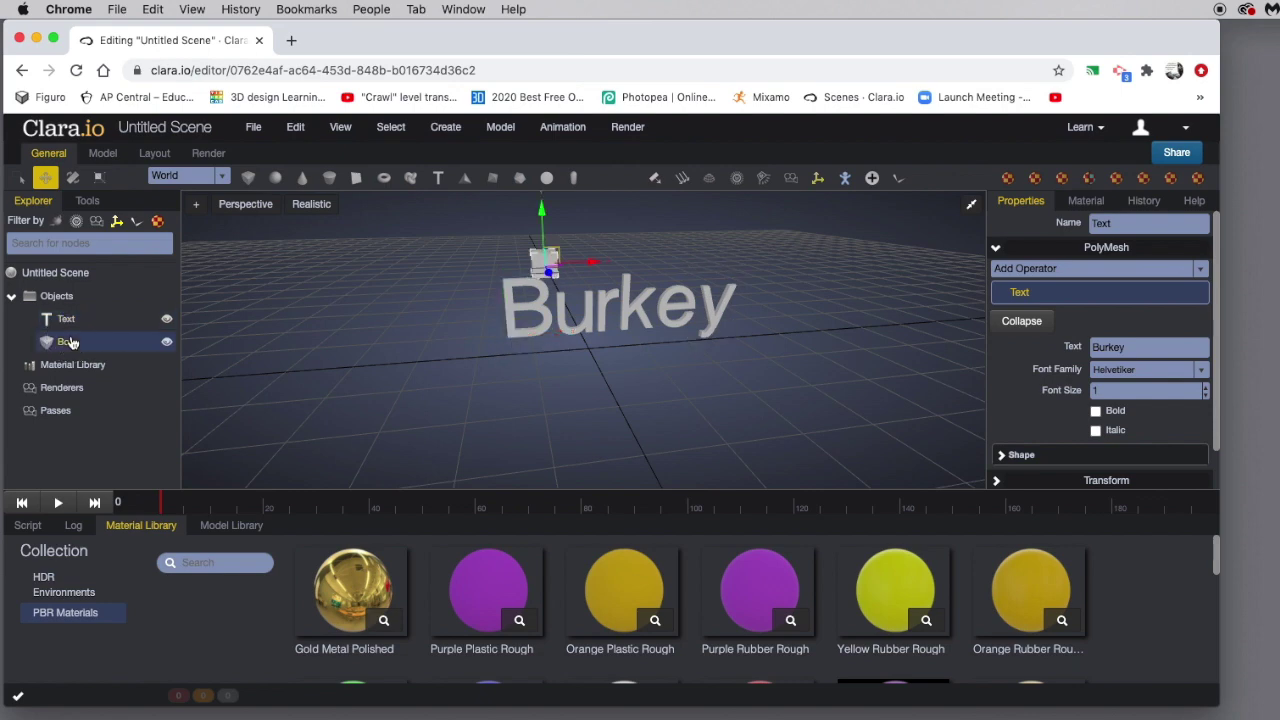
click(71, 321)
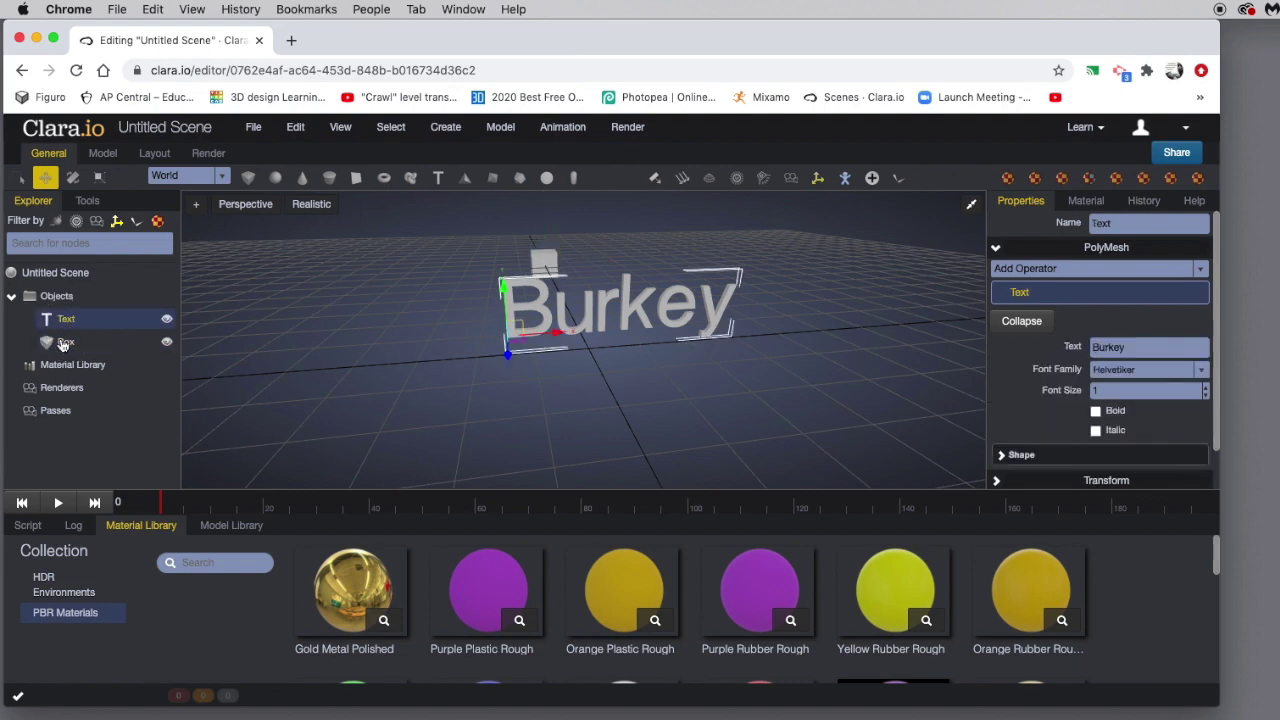
click(64, 344)
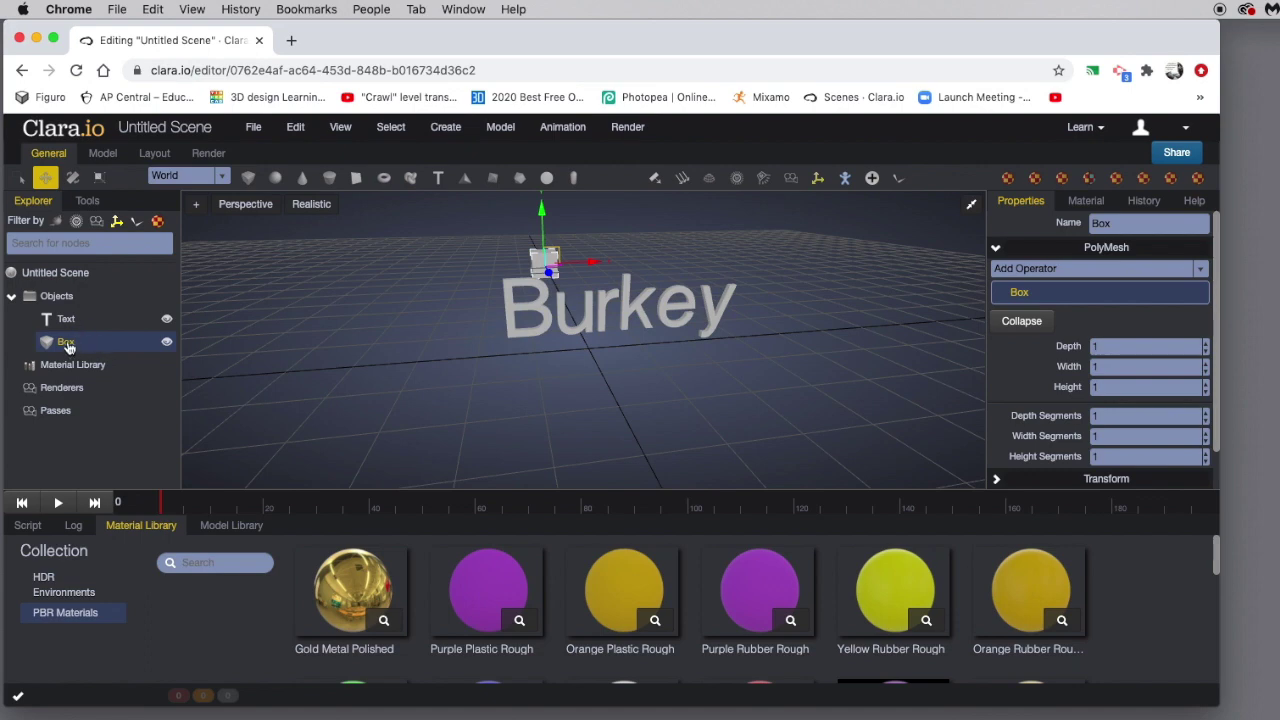
Apply Red Ceramic Coated to the box and Blue Ceramic Coated to the Burkey text.
scroll(1050, 593, down, 2)
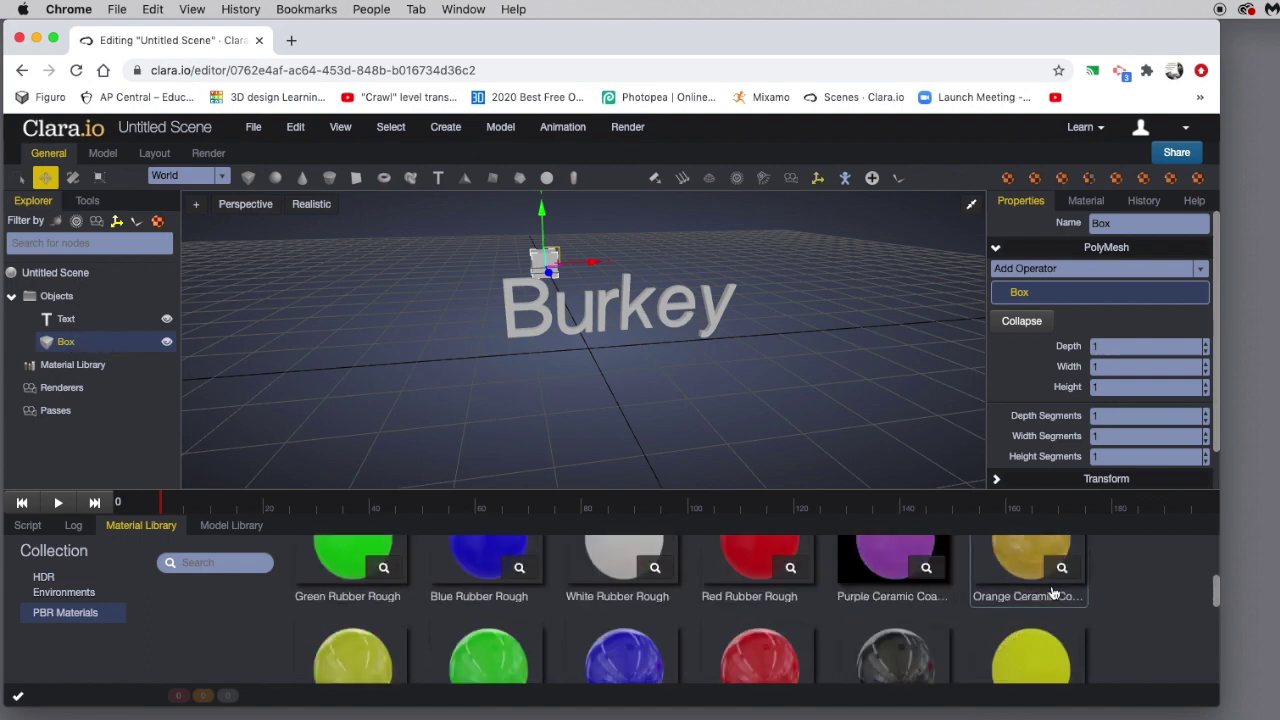
scroll(1040, 593, down, 2)
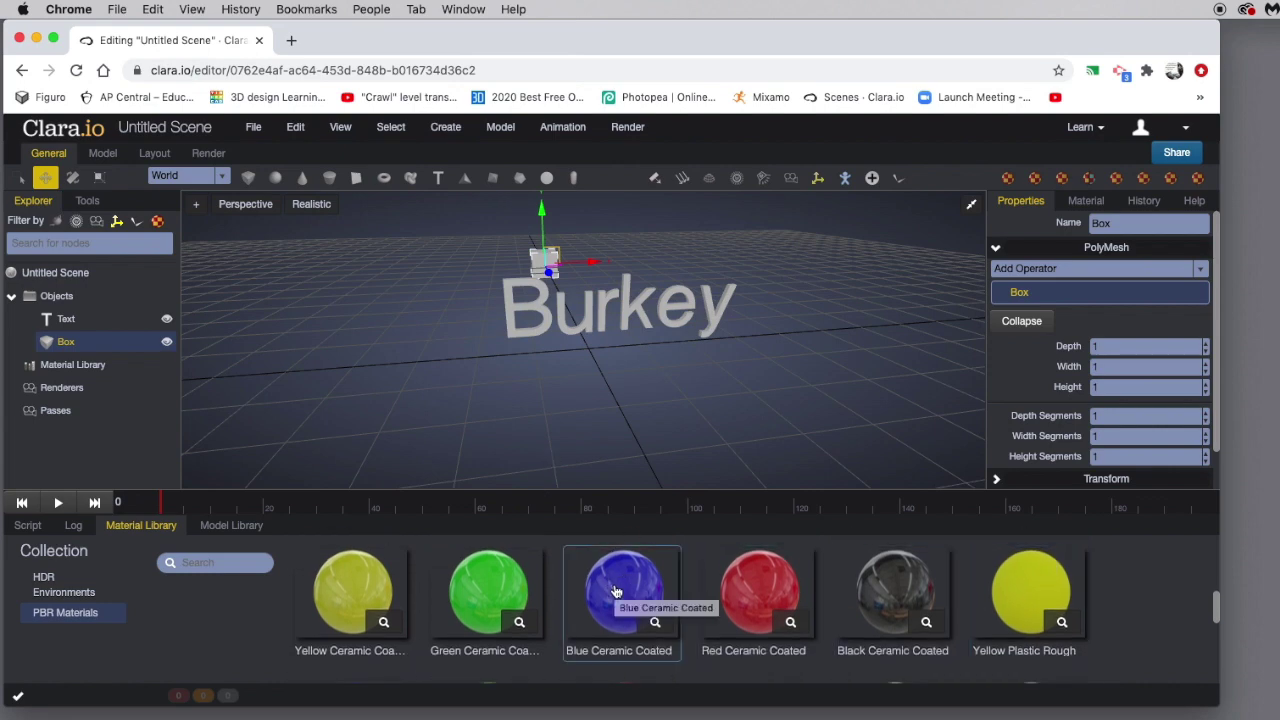
click(750, 585)
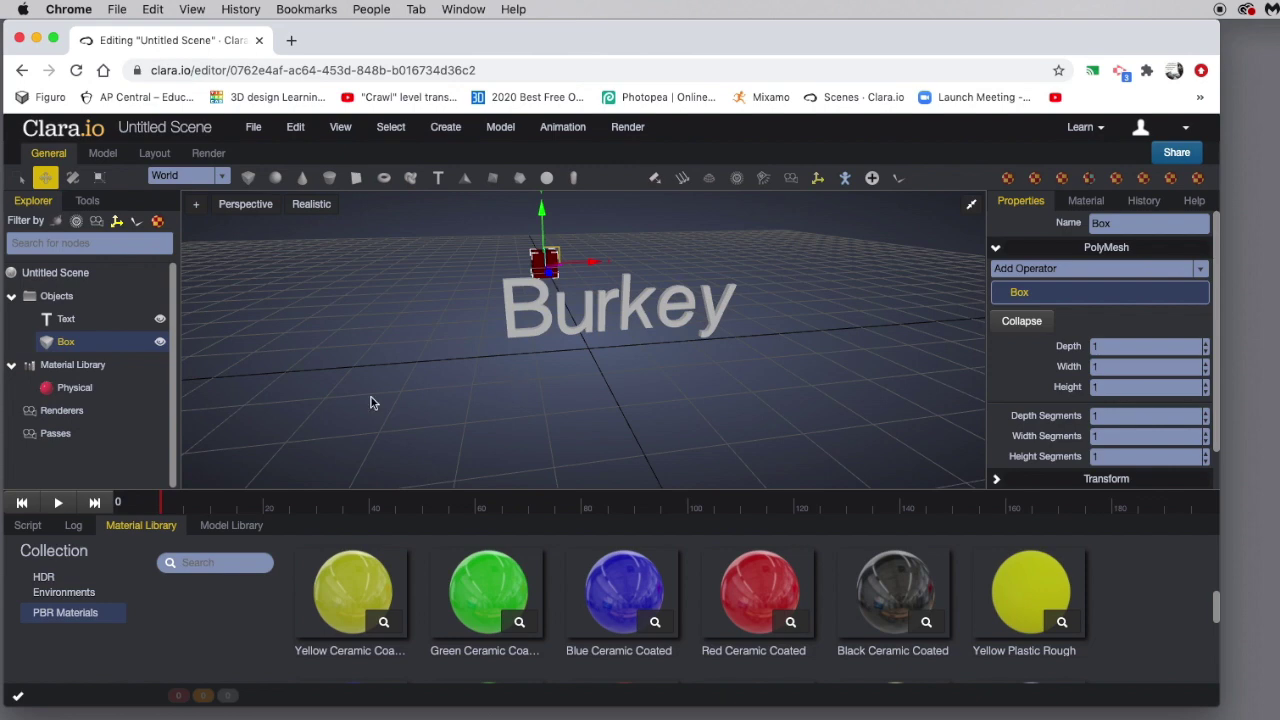
click(66, 320)
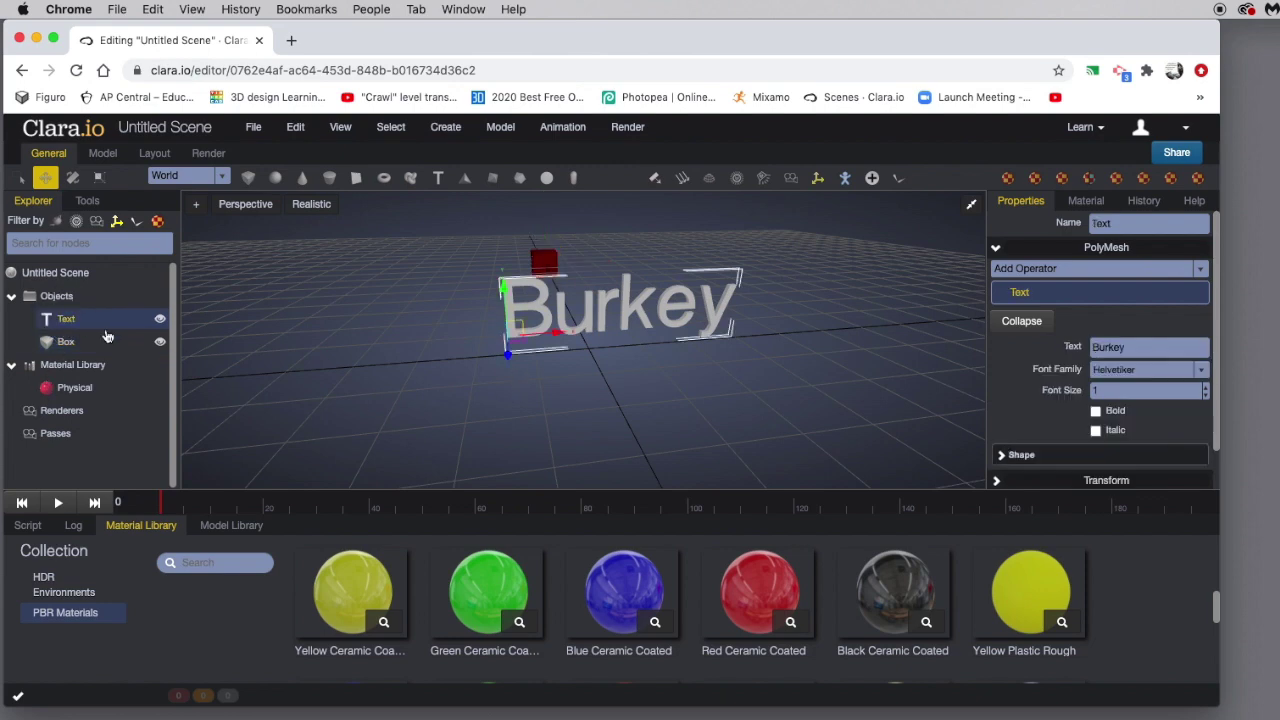
click(605, 590)
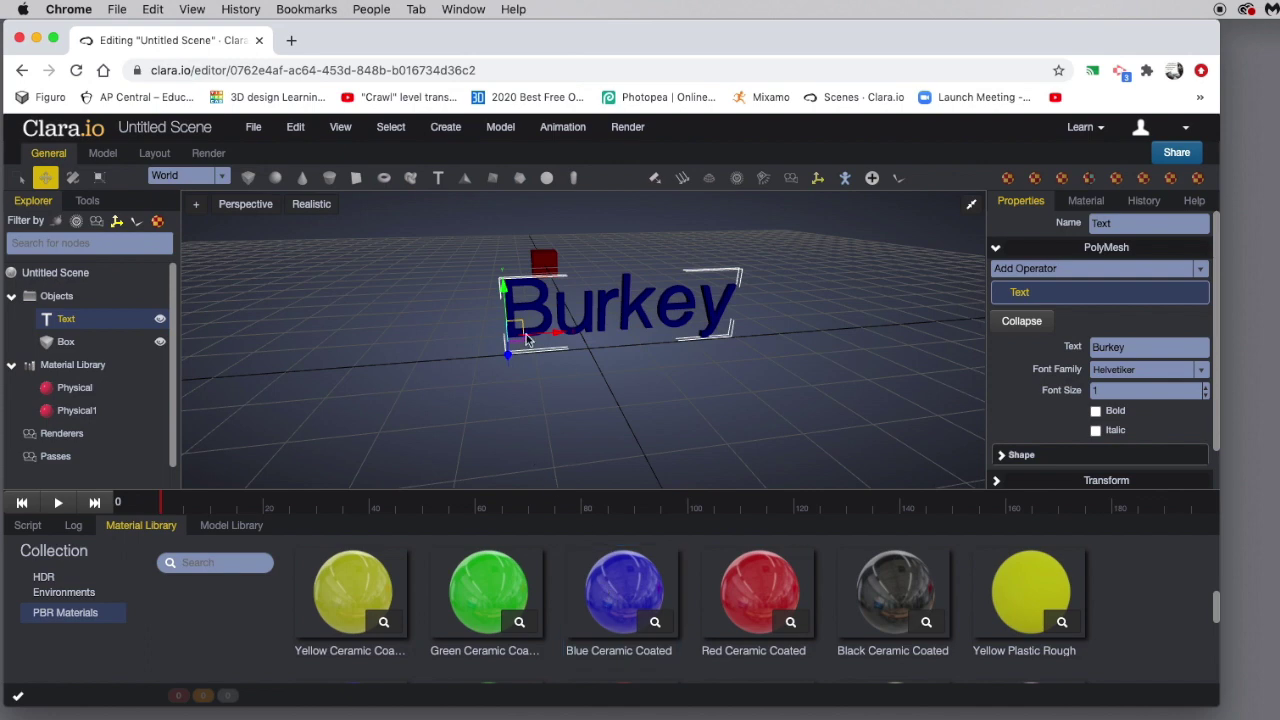
Toggle the Material Library and Objects branches, leaving Material Library collapsed, then select Text.
click(12, 366)
click(12, 366)
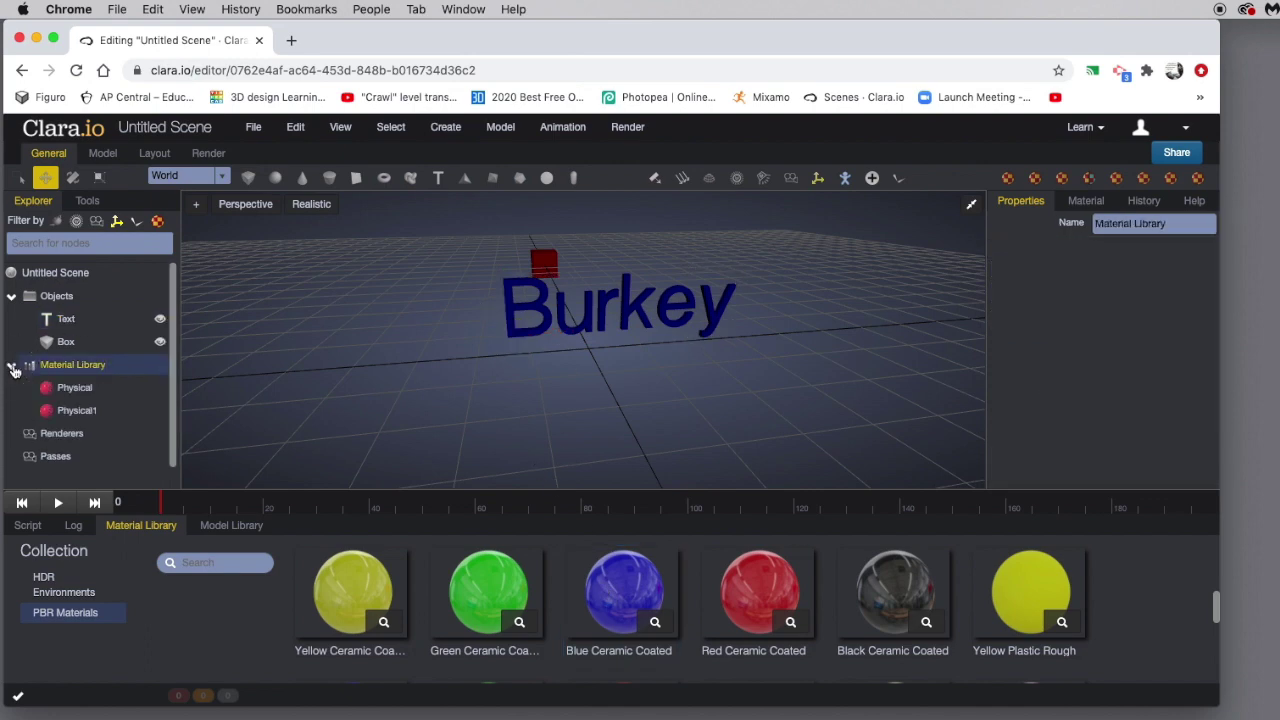
click(12, 366)
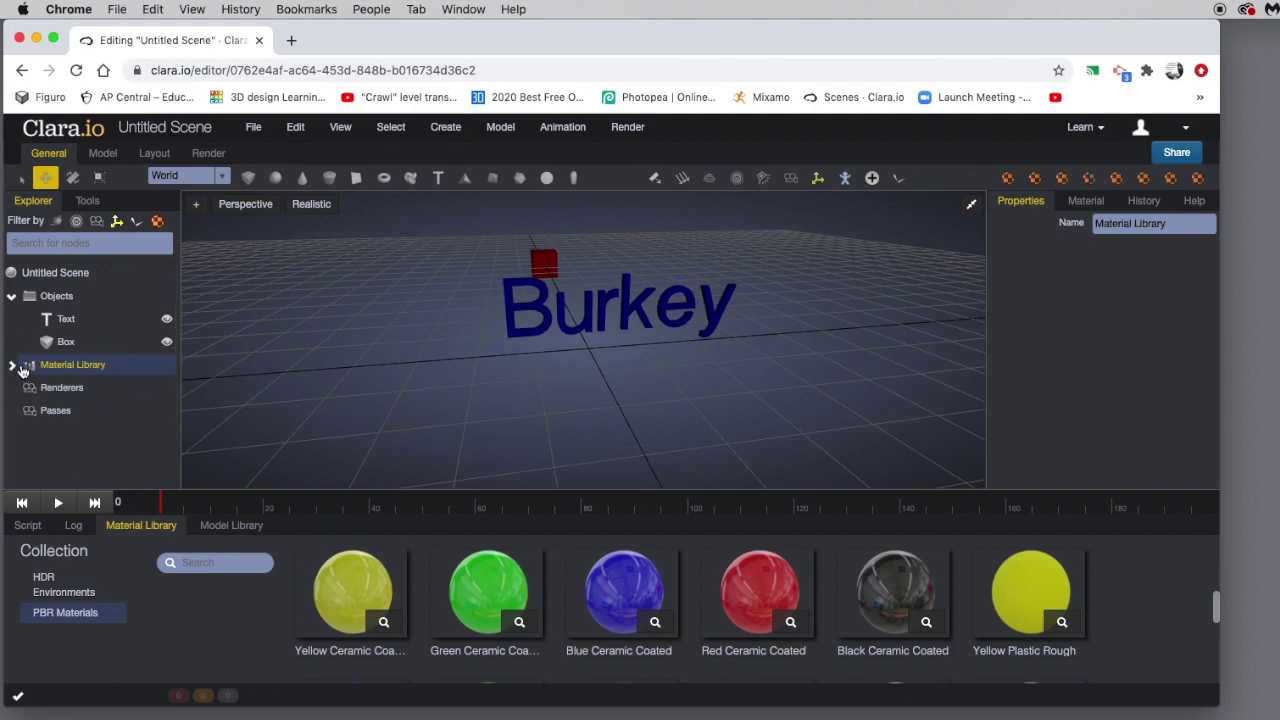
click(13, 298)
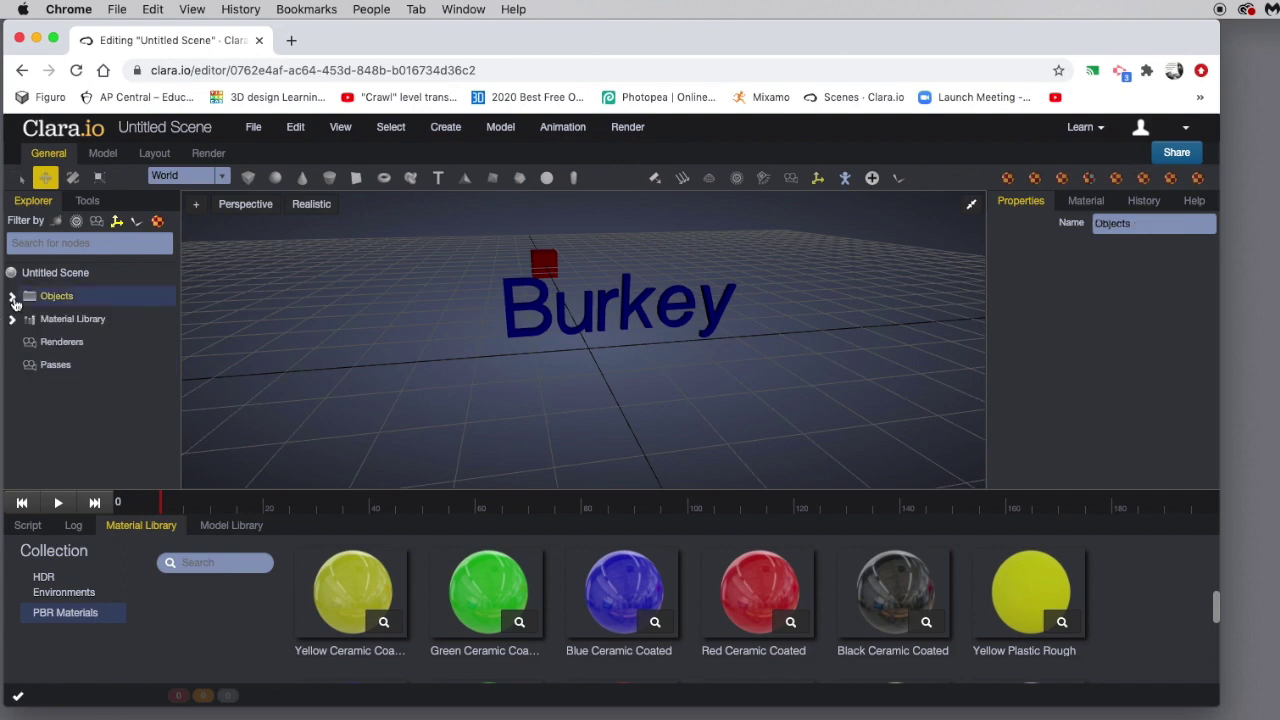
click(13, 298)
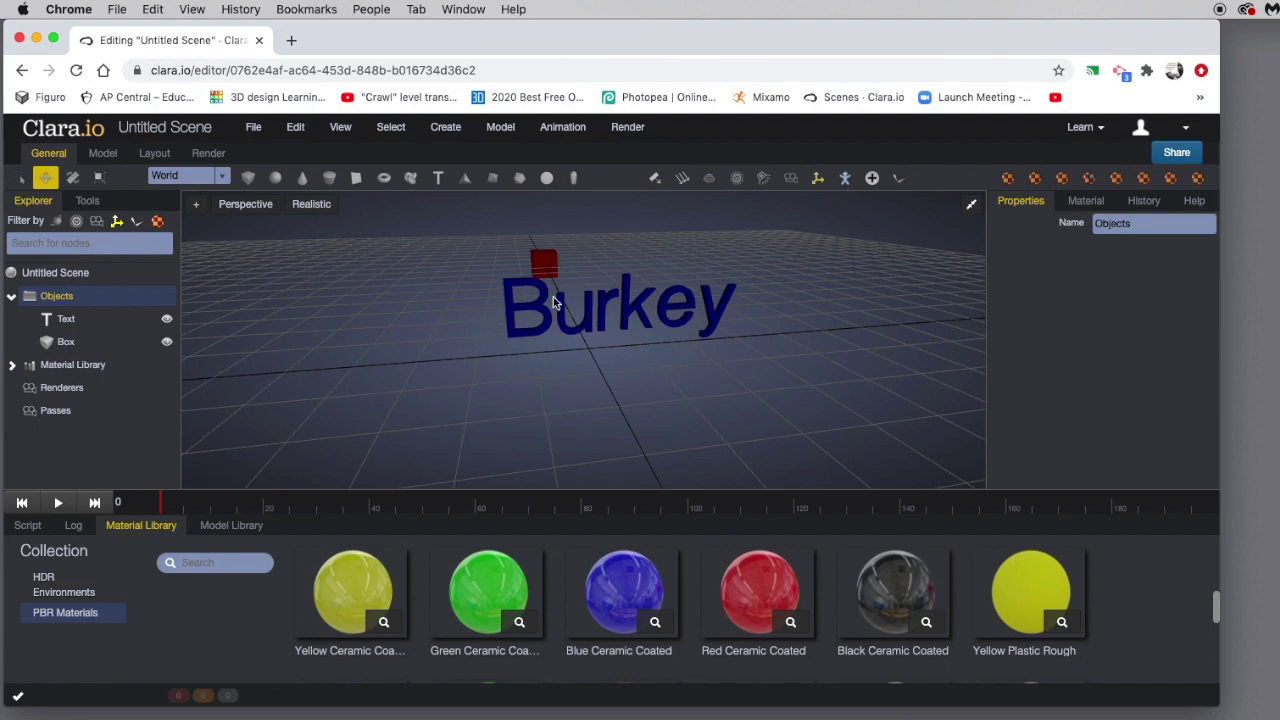
click(66, 319)
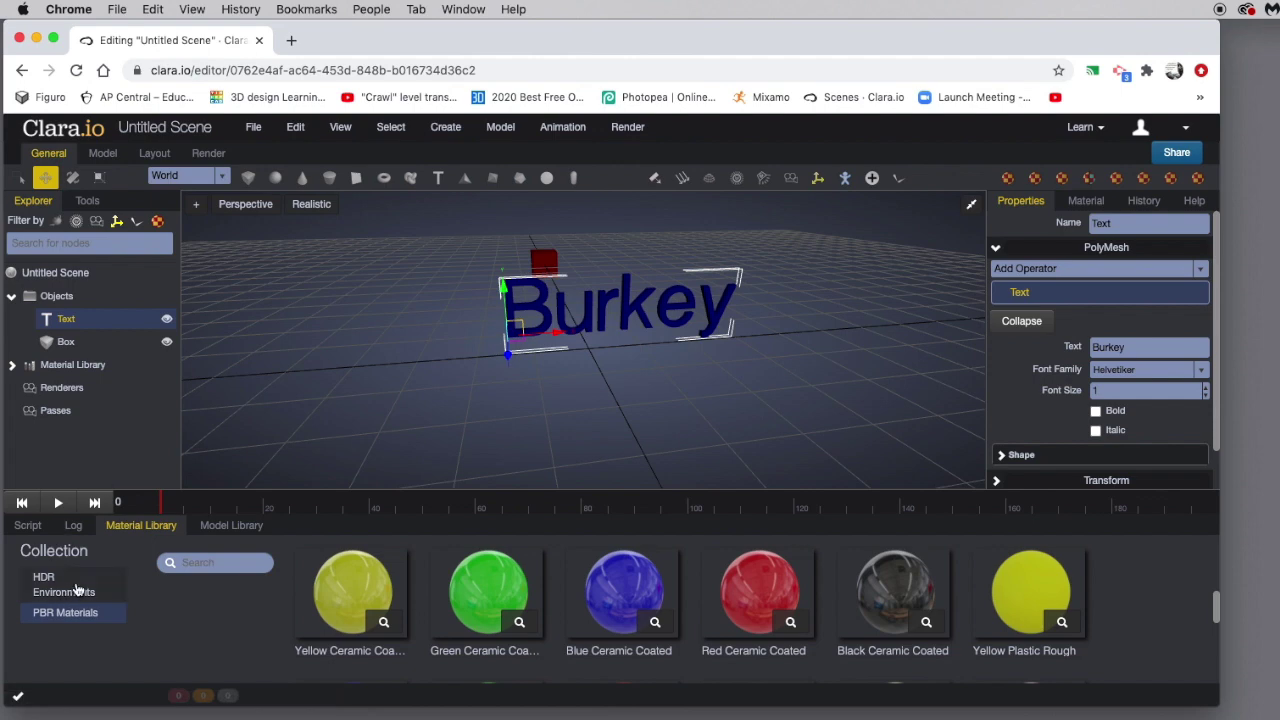
Browse the HDR Environments maps and apply Dark Spot Studio to light the scene.
click(80, 588)
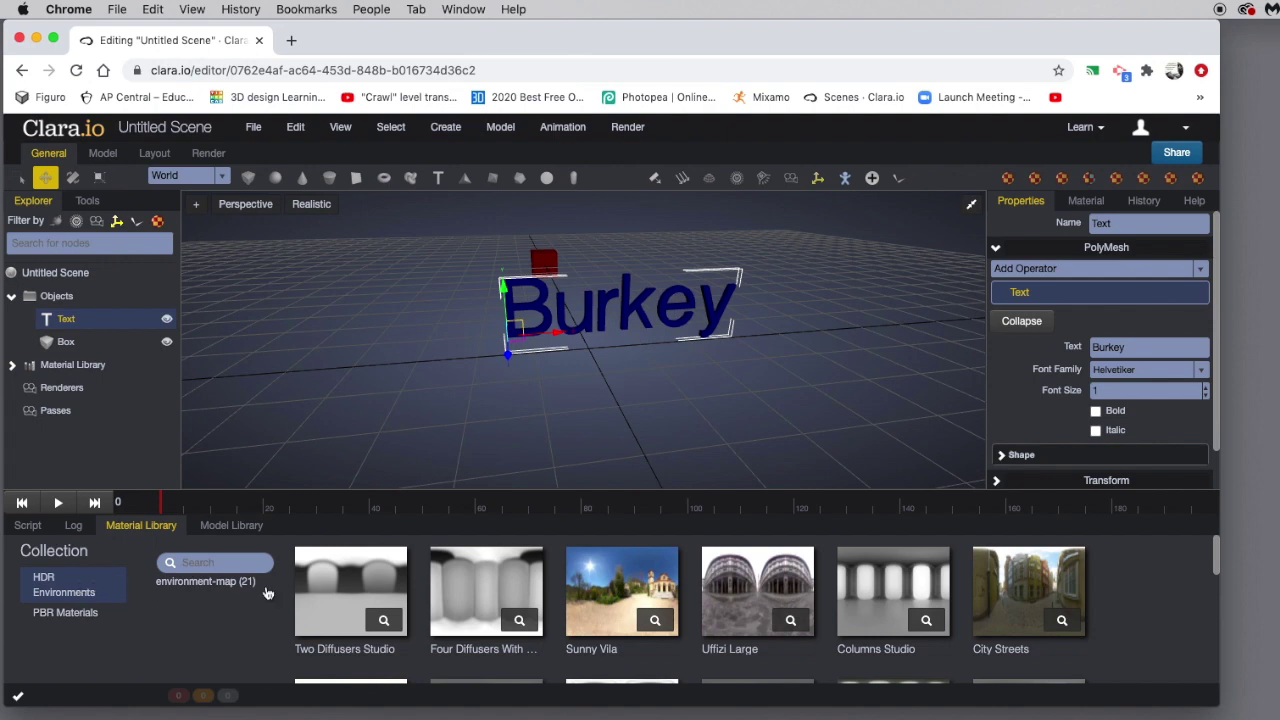
scroll(912, 594, down, 2)
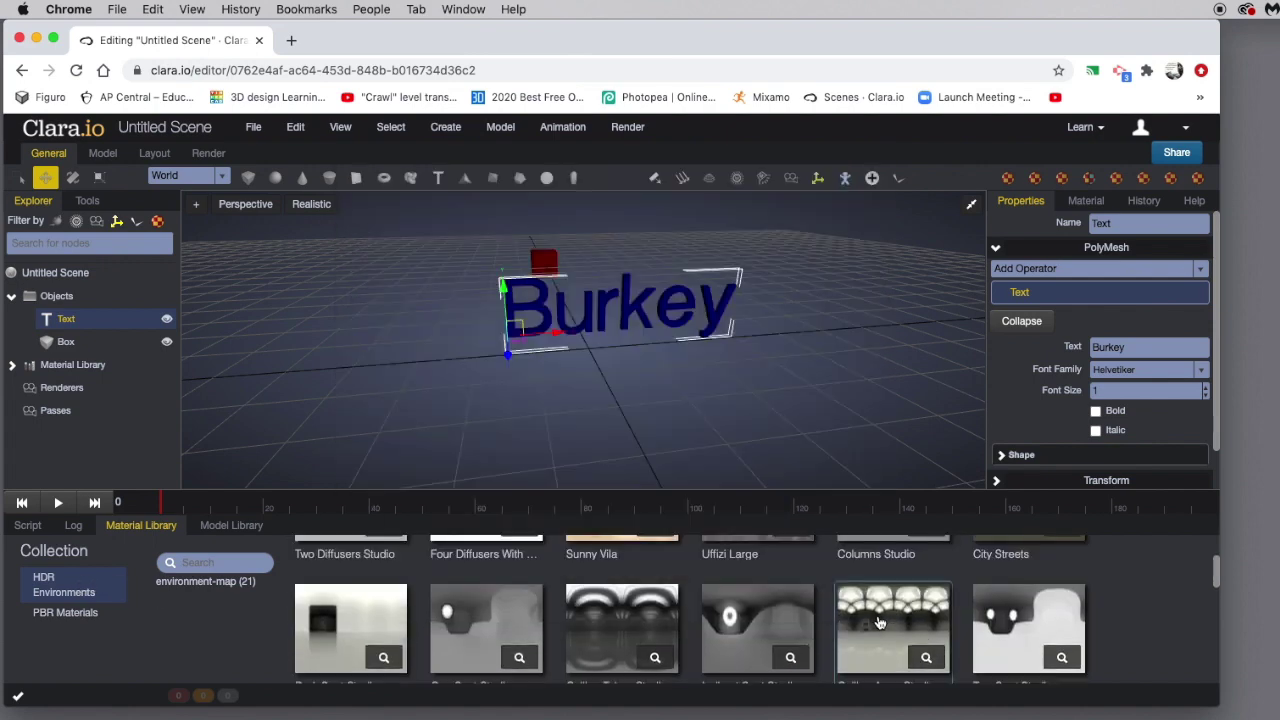
mouse_move(797, 661)
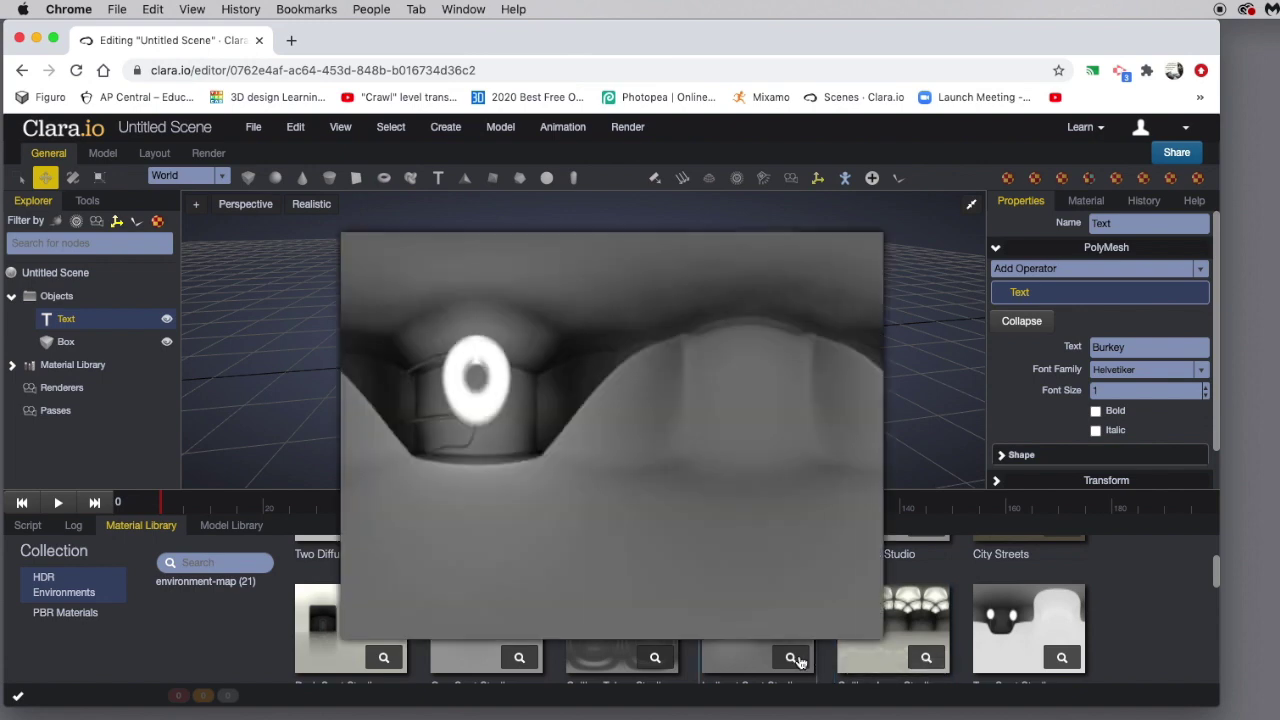
mouse_move(651, 663)
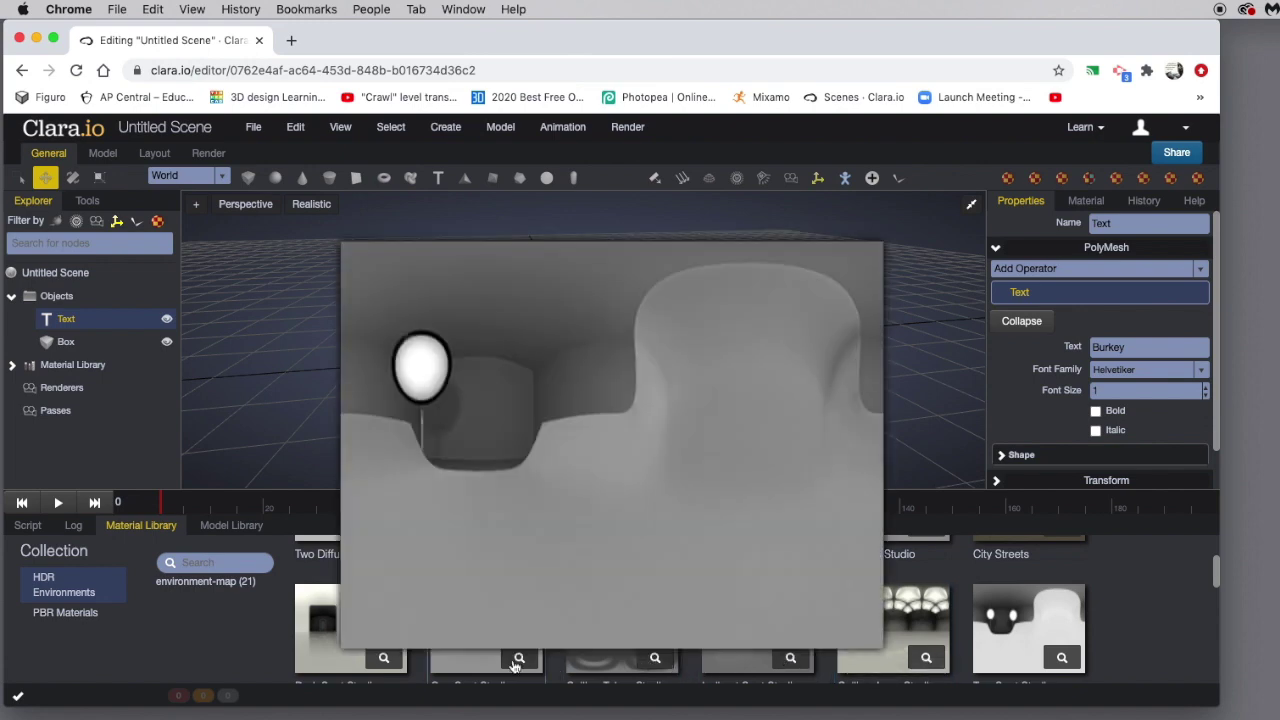
scroll(874, 608, down, 2)
scroll(874, 608, up, 1)
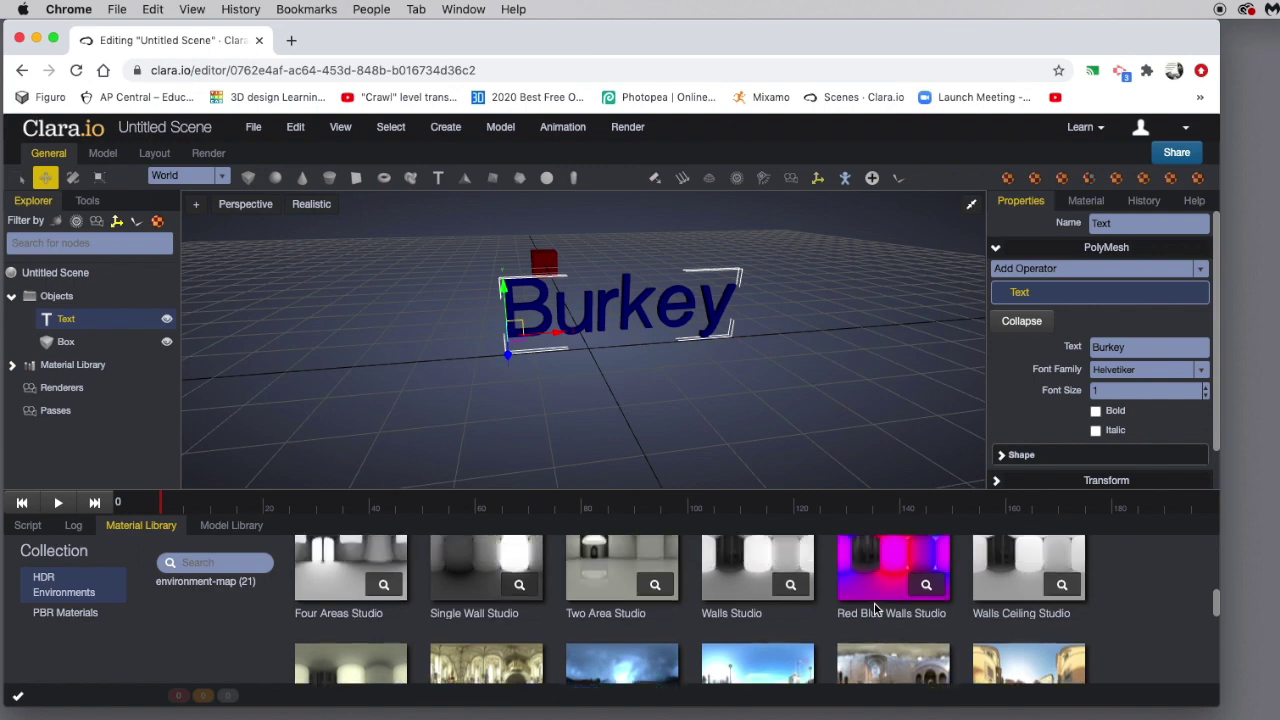
scroll(629, 612, up, 1)
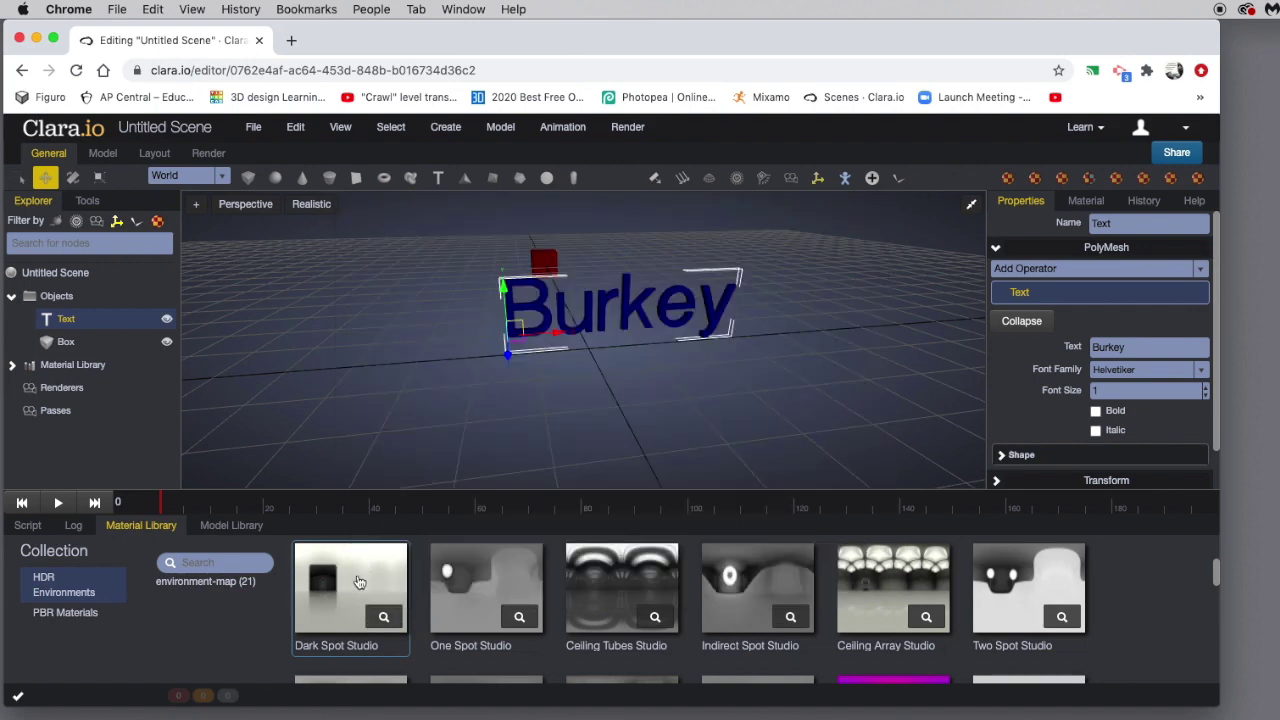
click(359, 581)
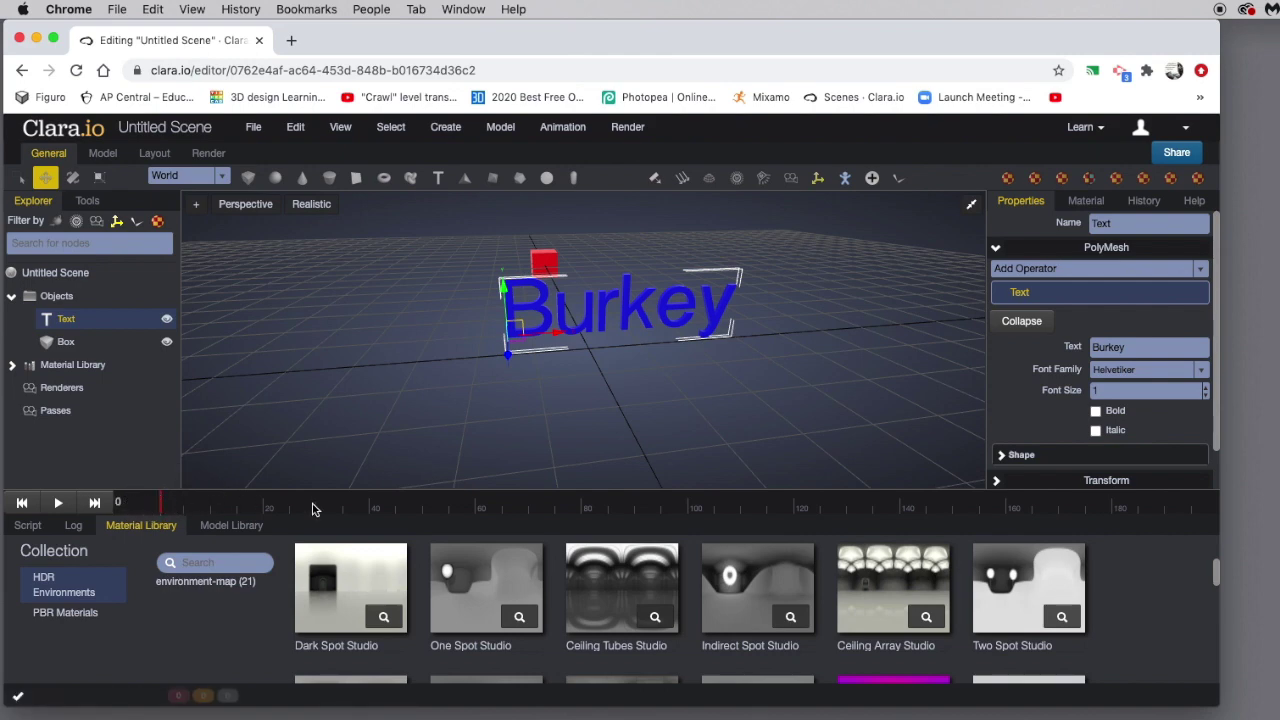
drag(164, 508, 598, 506)
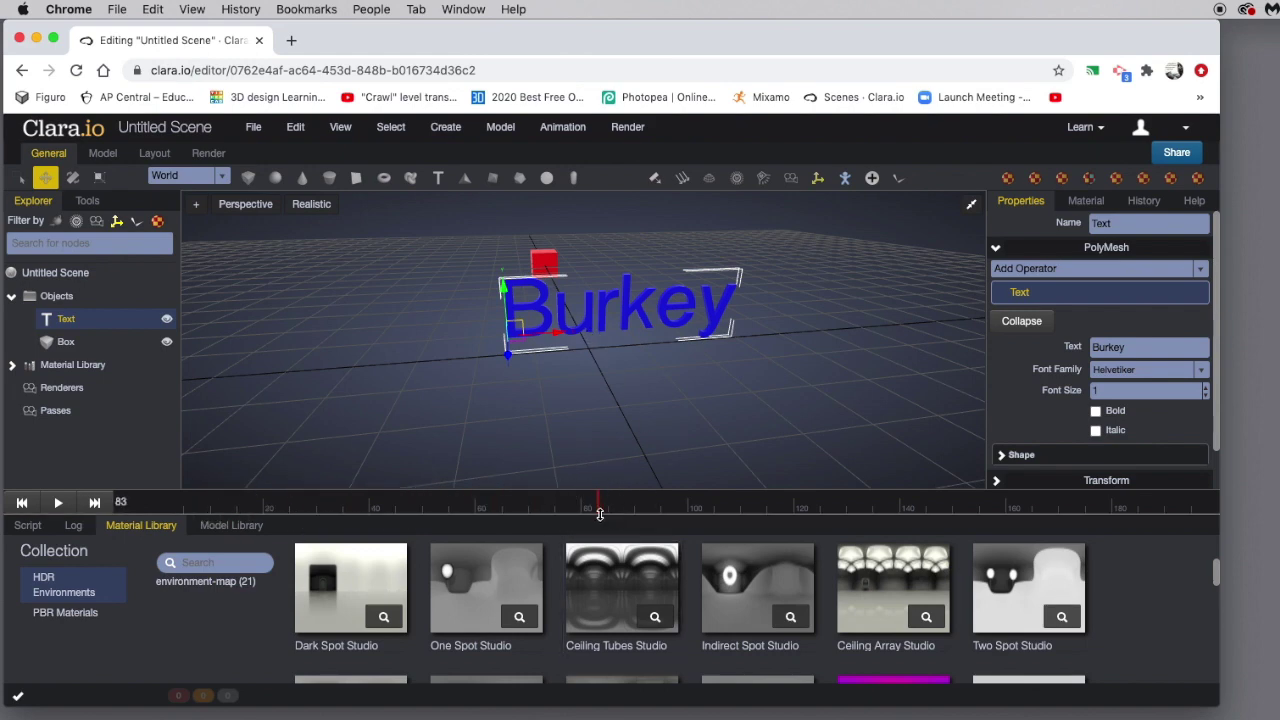
click(598, 508)
drag(598, 508, 582, 508)
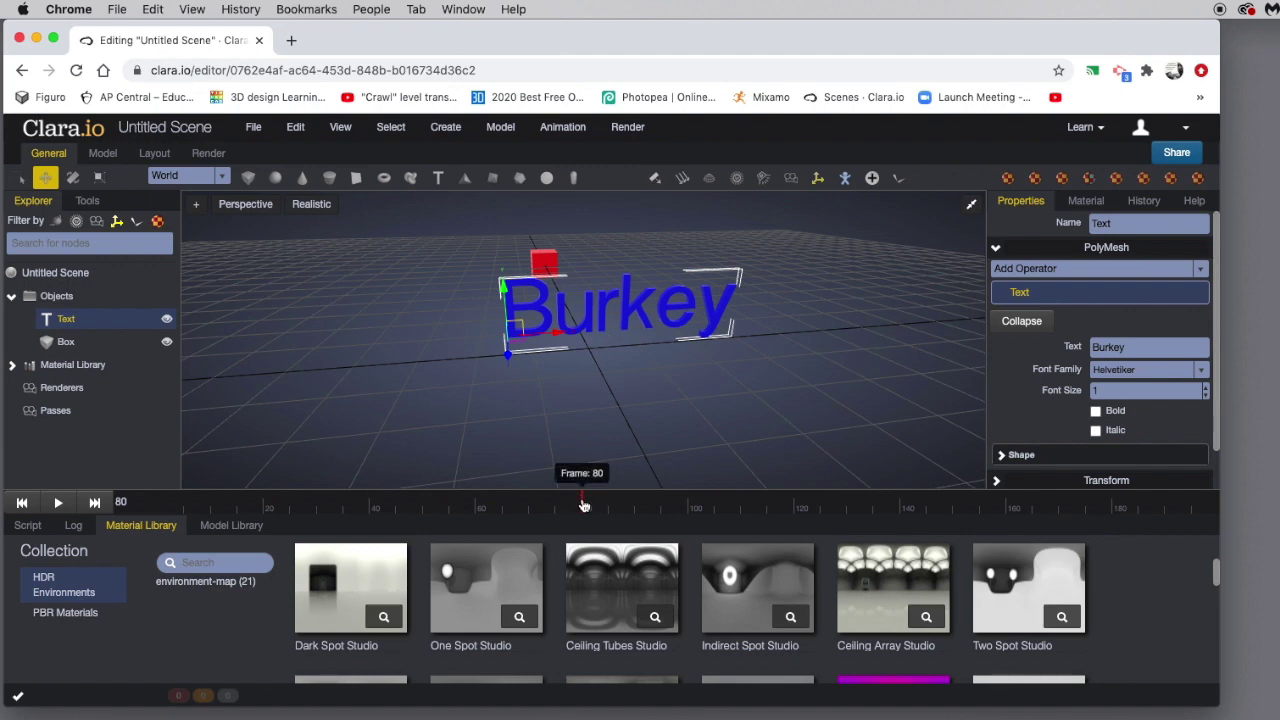
drag(584, 505, 122, 505)
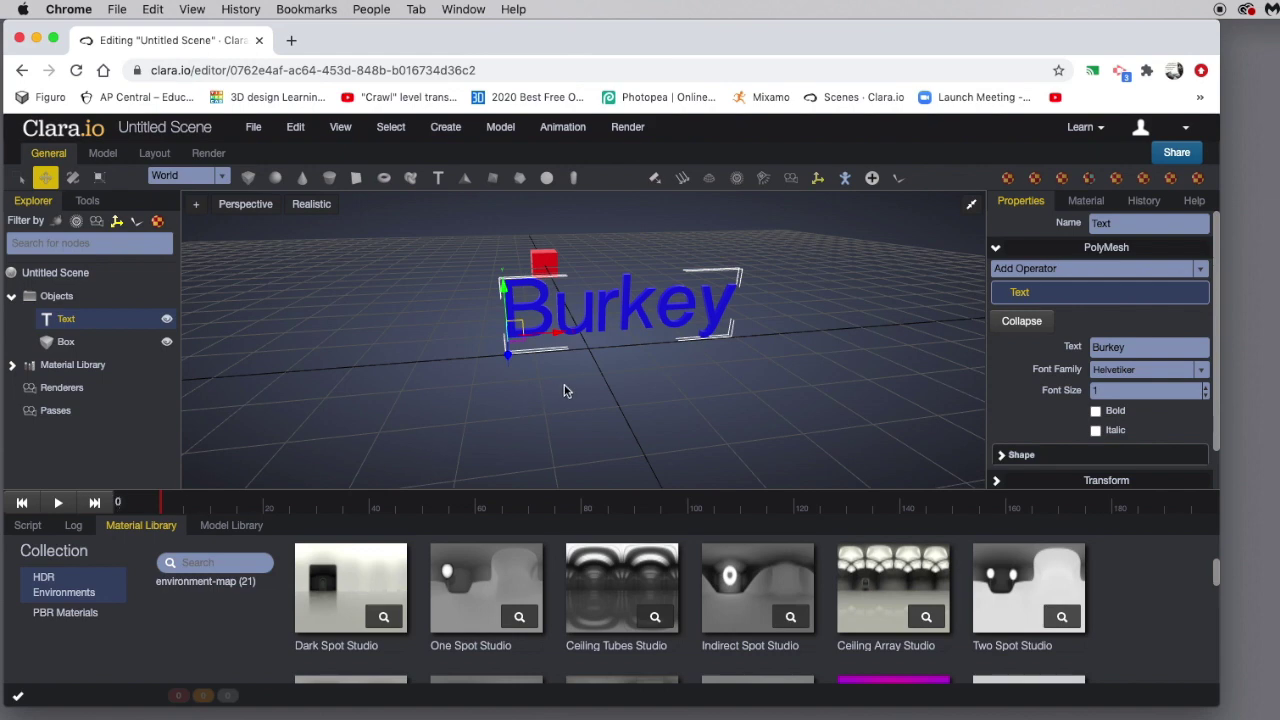
scroll(589, 380, down, 3)
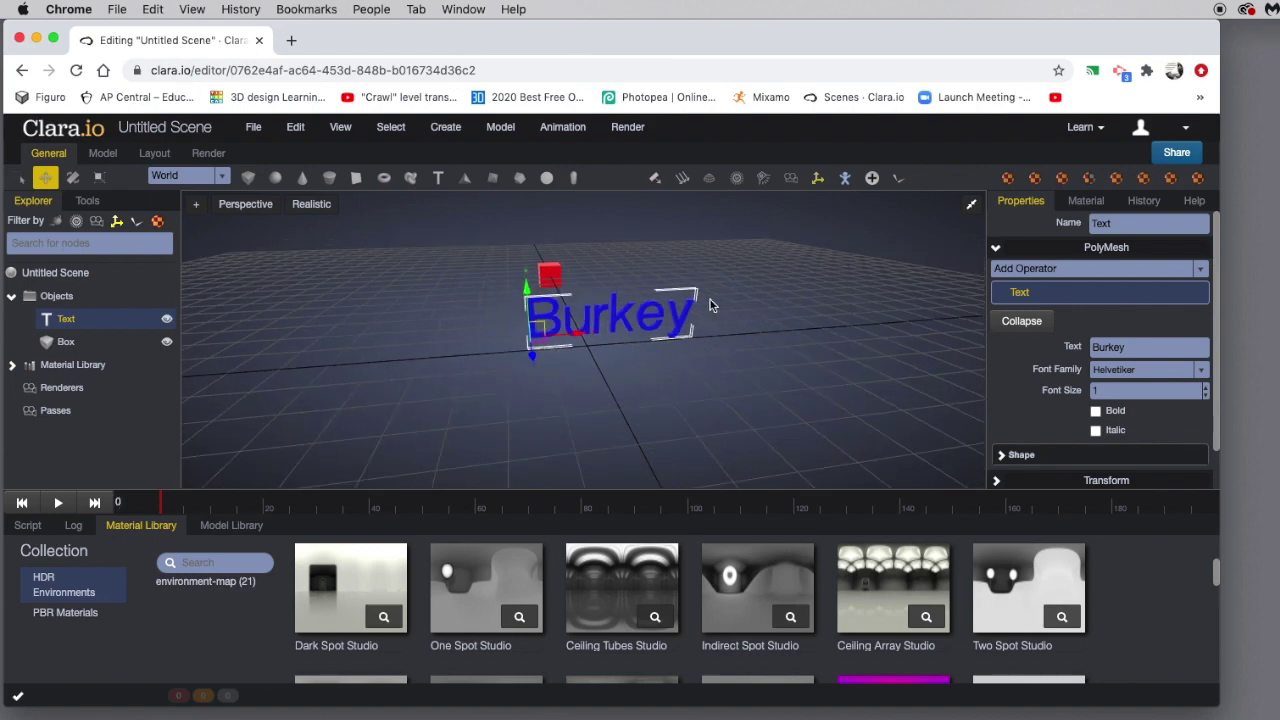
scroll(709, 306, down, 1)
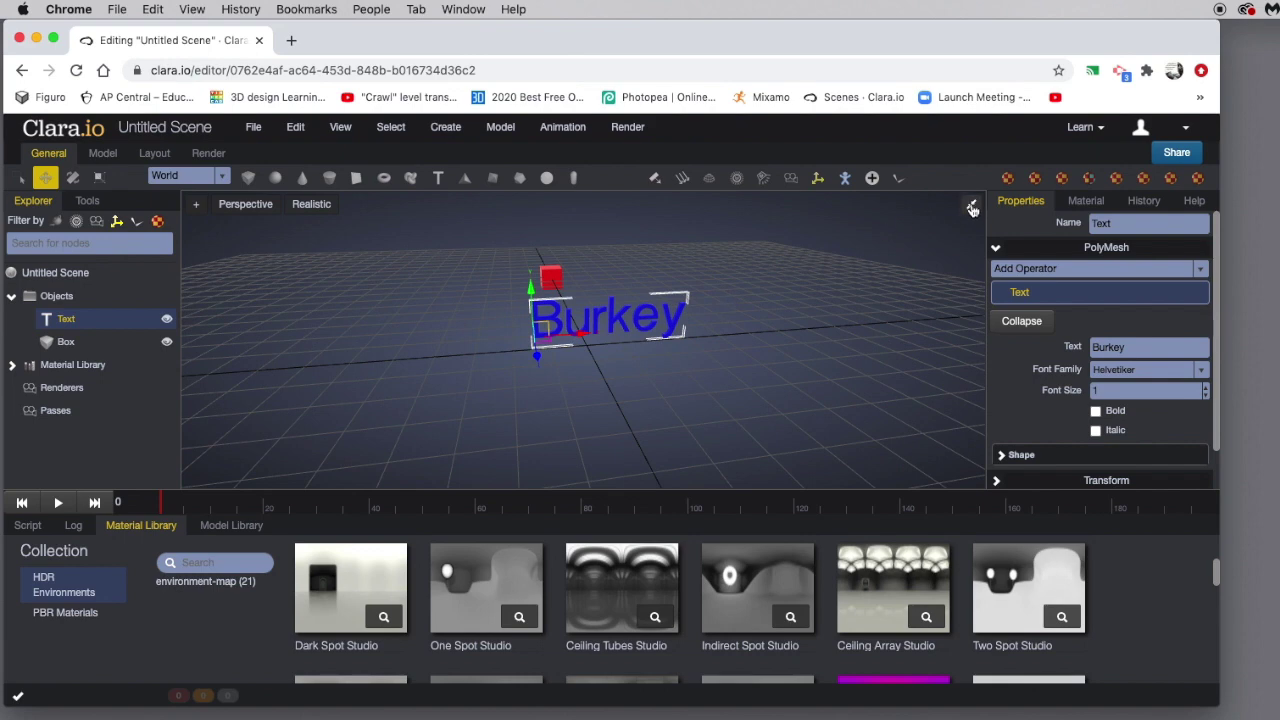
click(972, 207)
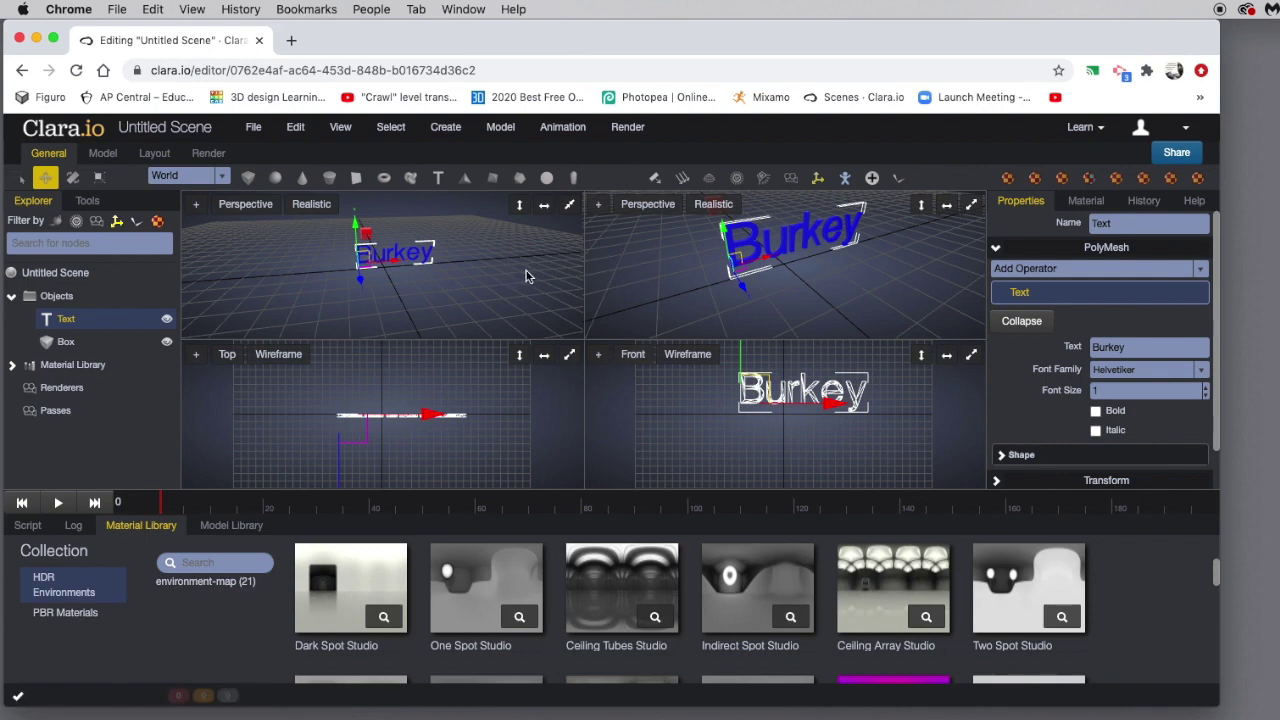
Zoom the four-view layout and select the red Box in the Explorer.
scroll(472, 417, up, 3)
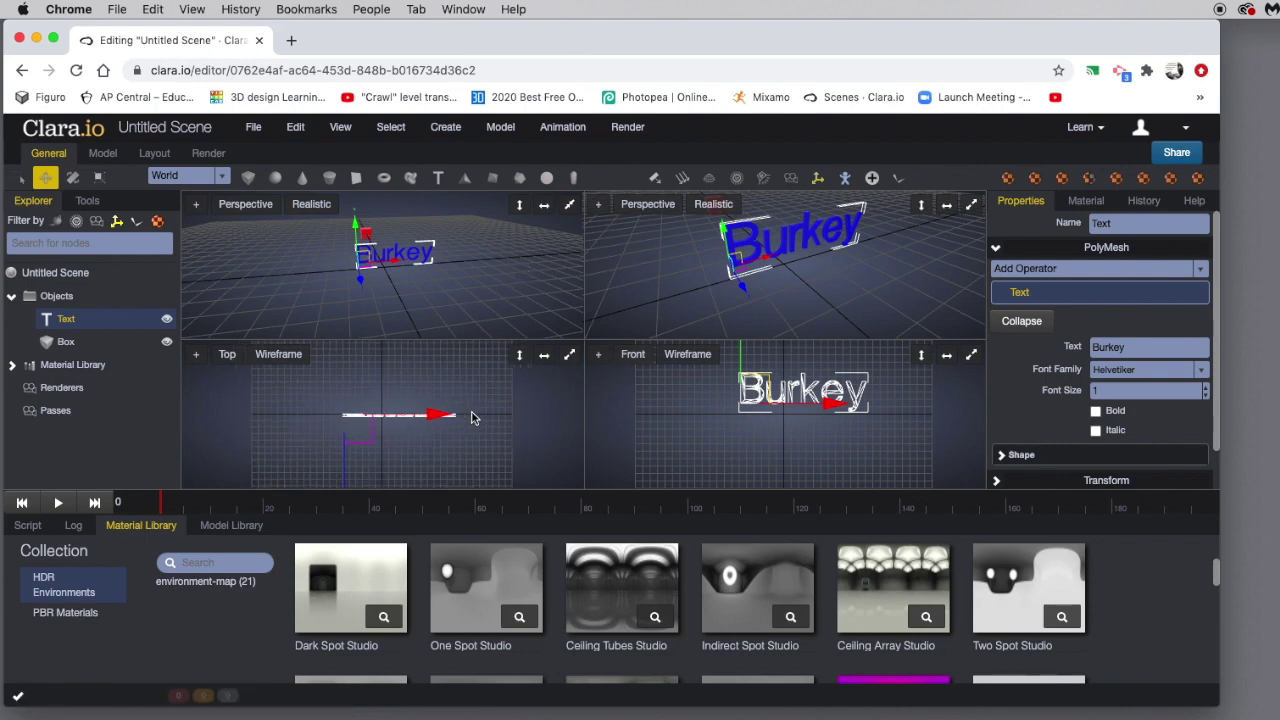
scroll(714, 416, down, 2)
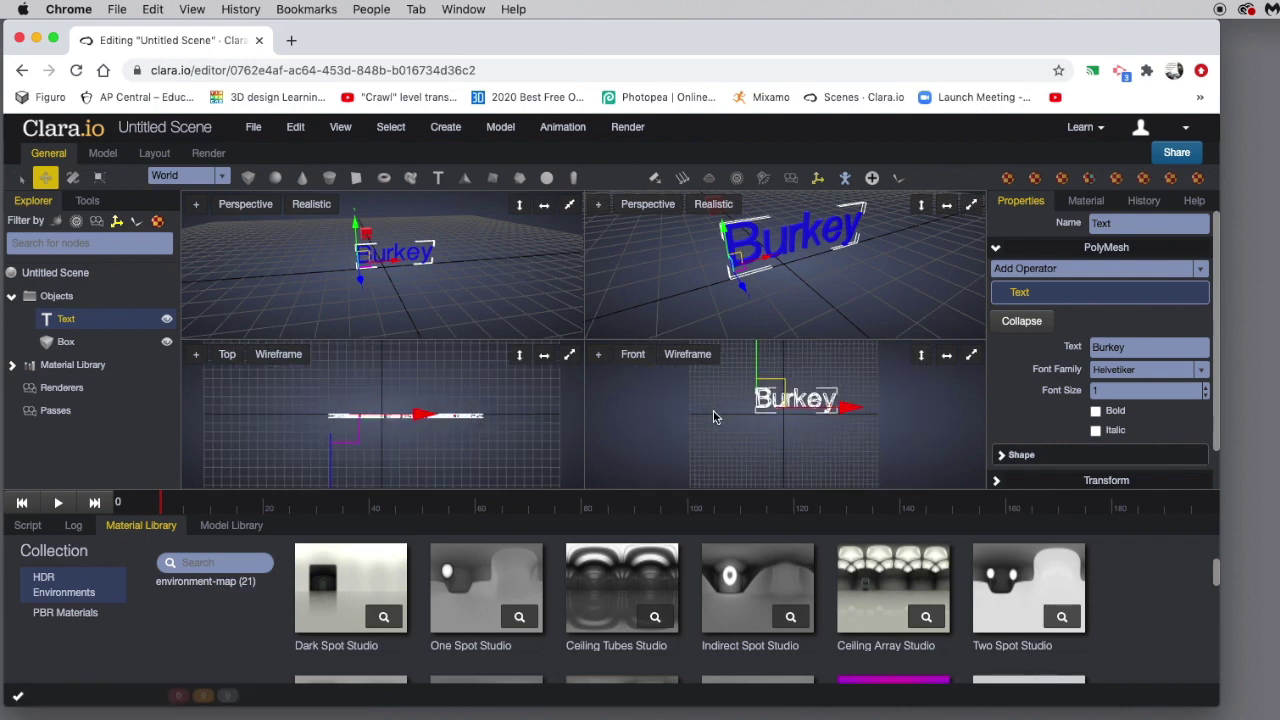
scroll(714, 426, down, 2)
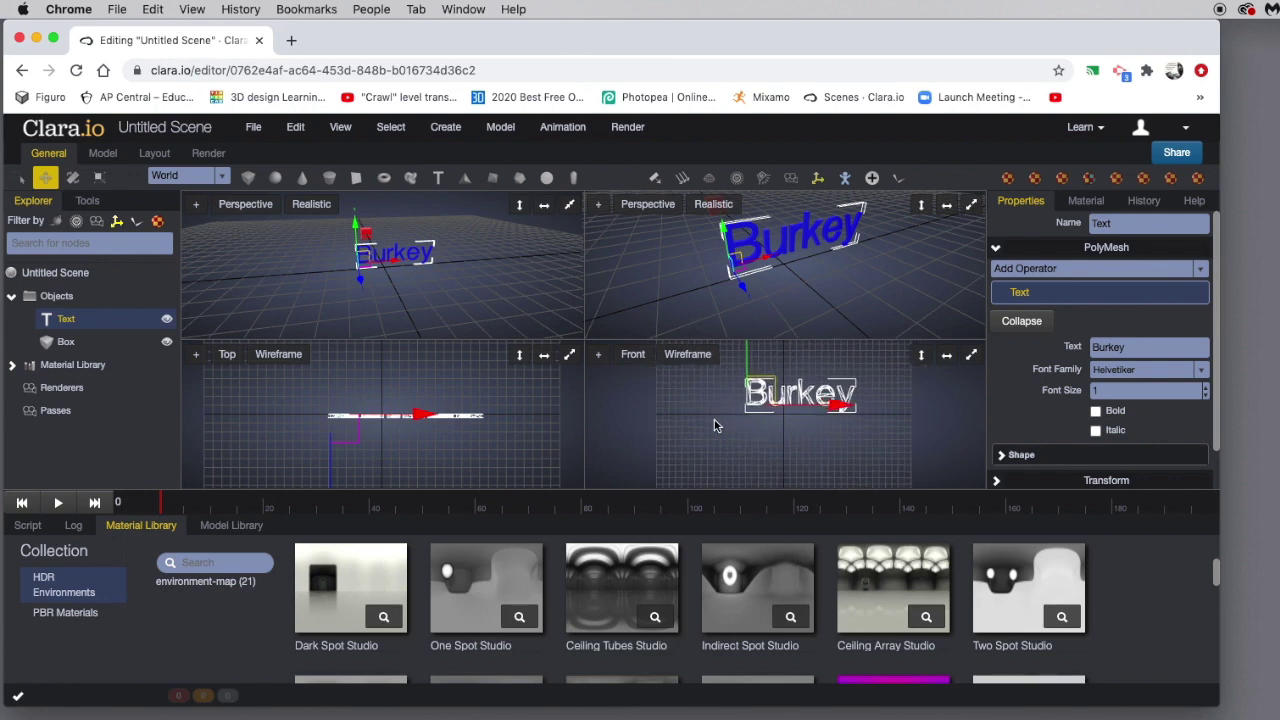
scroll(459, 400, down, 2)
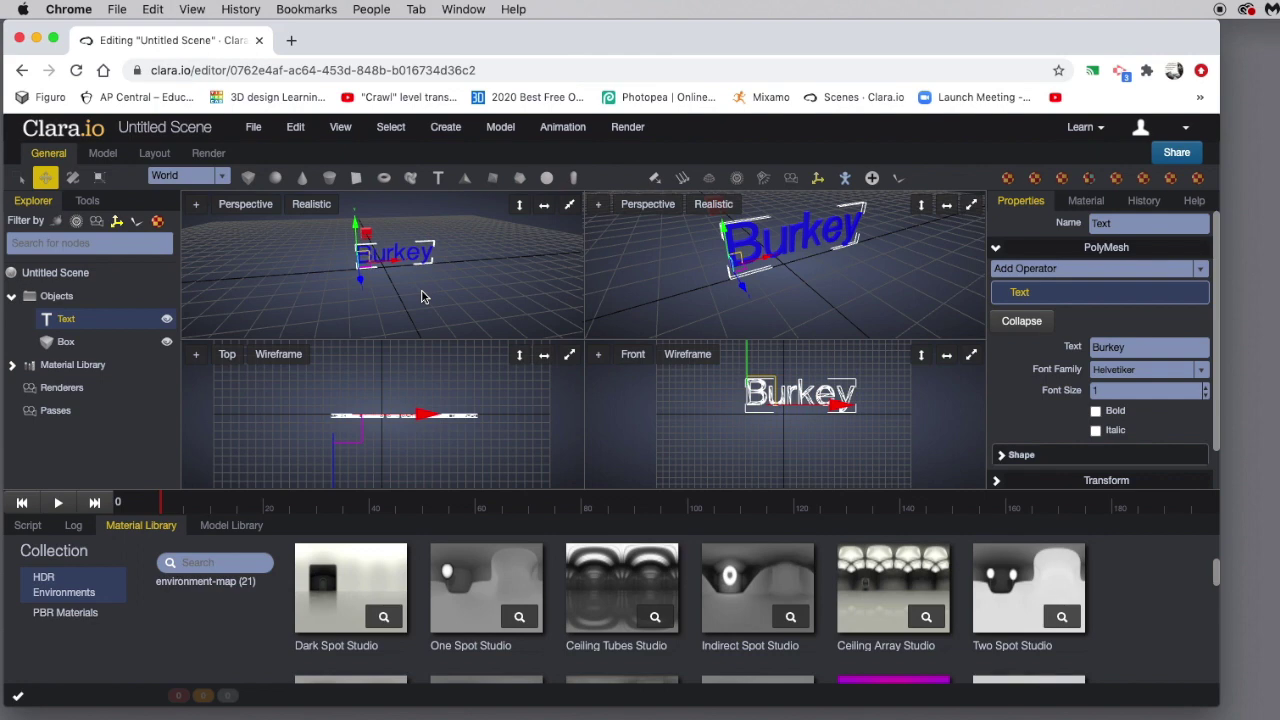
click(63, 343)
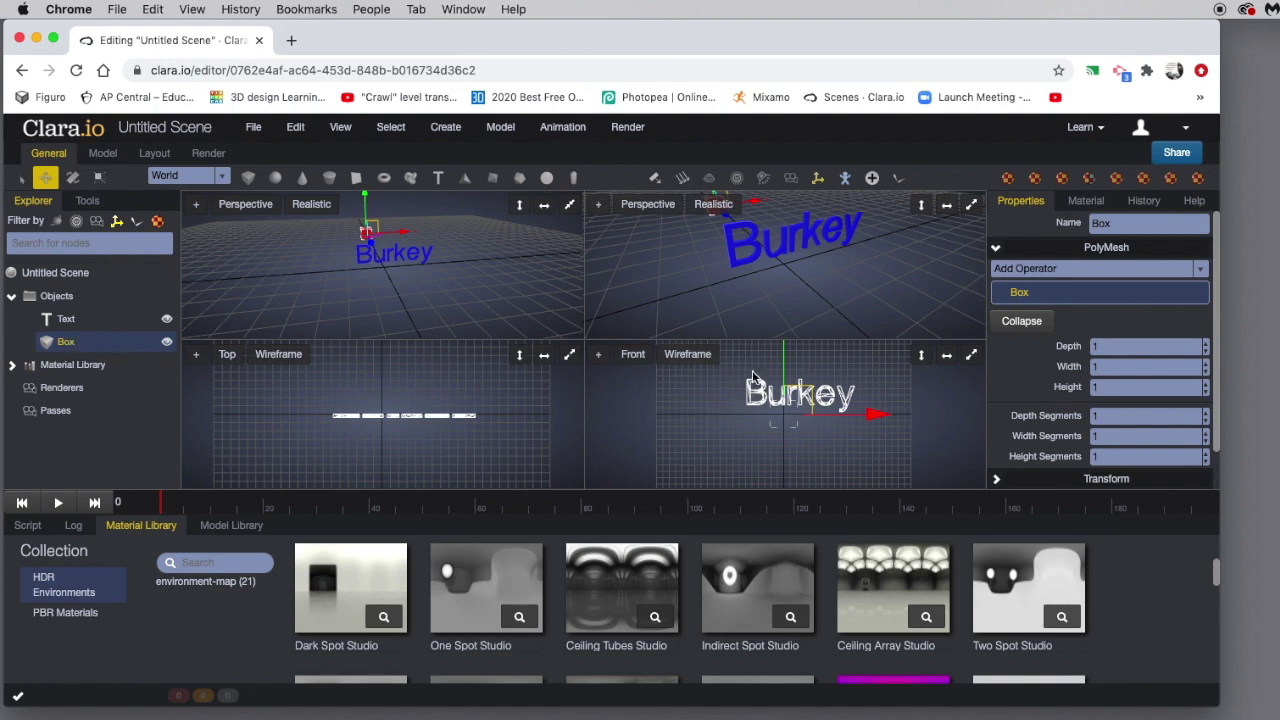
Raise the red box slightly along Y, then return to a single Perspective view.
scroll(797, 410, down, 2)
scroll(797, 410, down, 5)
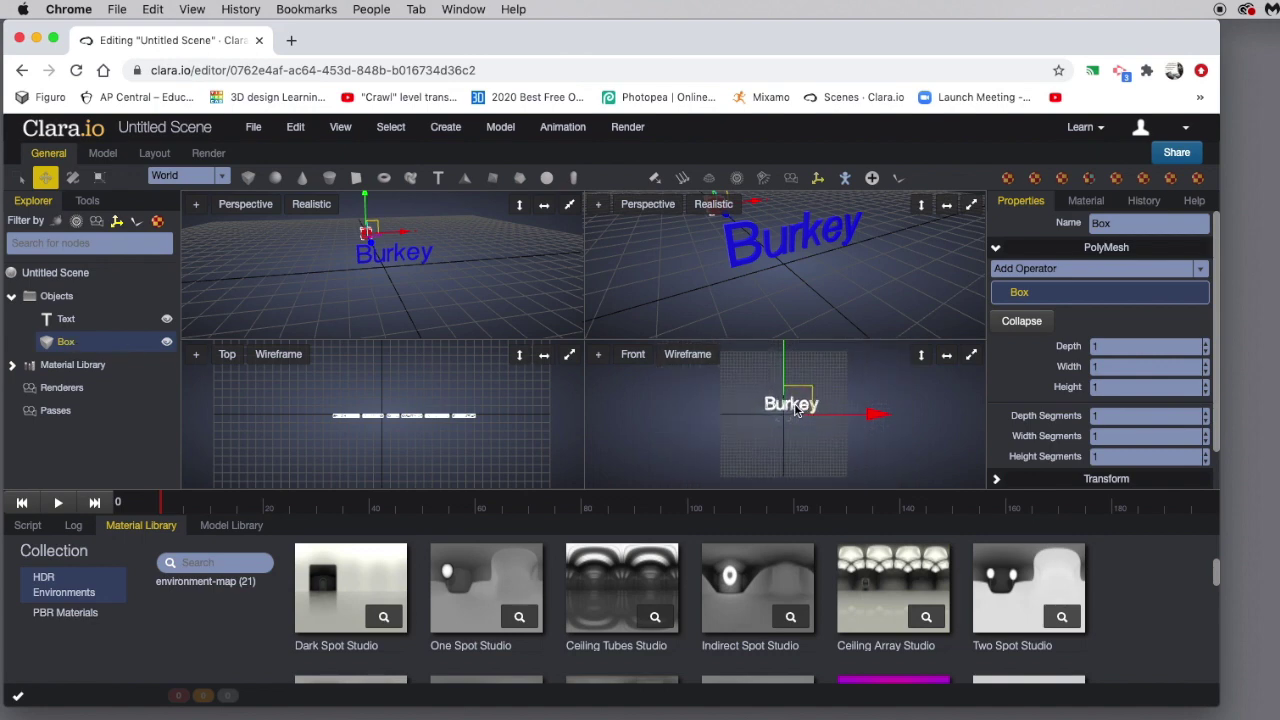
scroll(797, 410, down, 2)
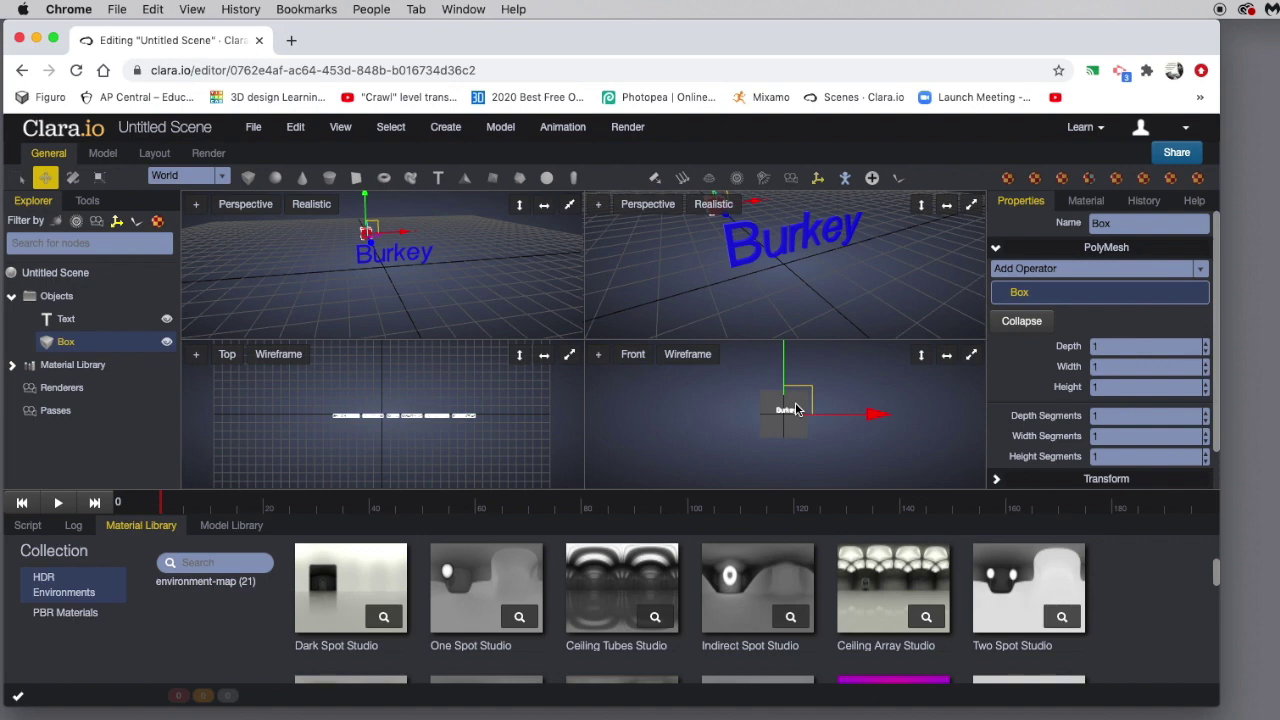
scroll(797, 410, up, 5)
scroll(641, 427, up, 1)
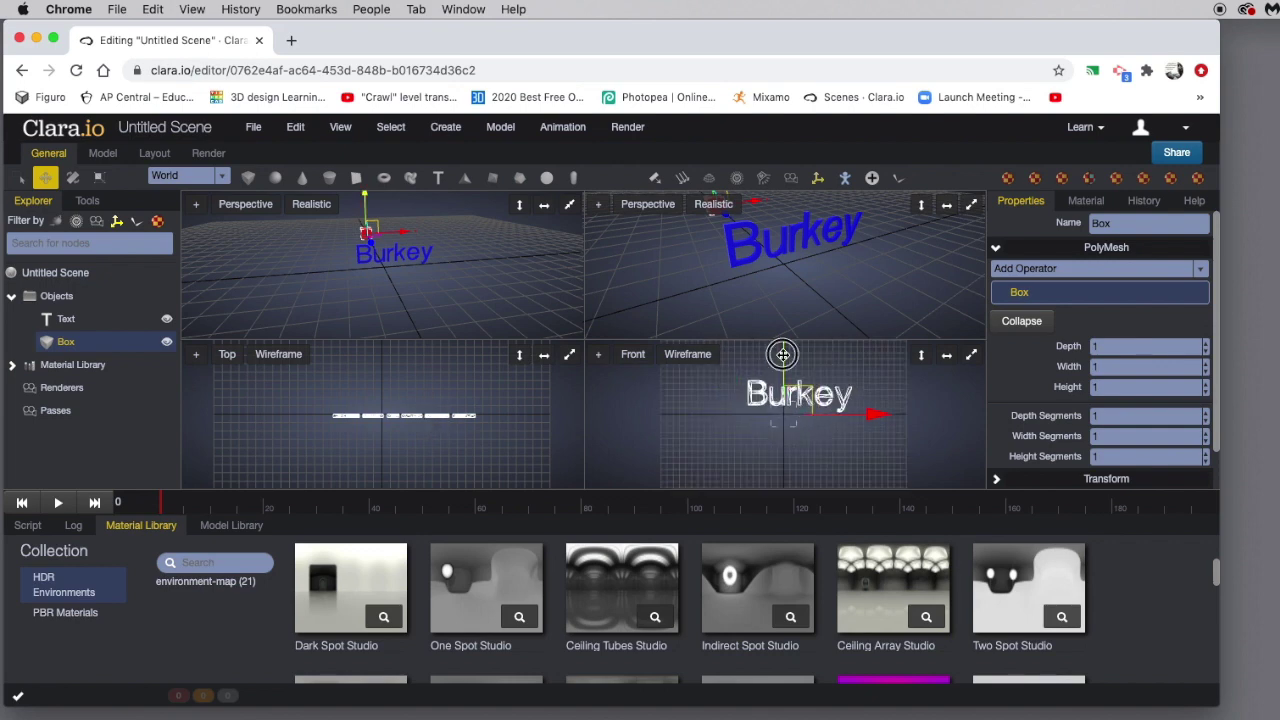
drag(782, 354, 782, 342)
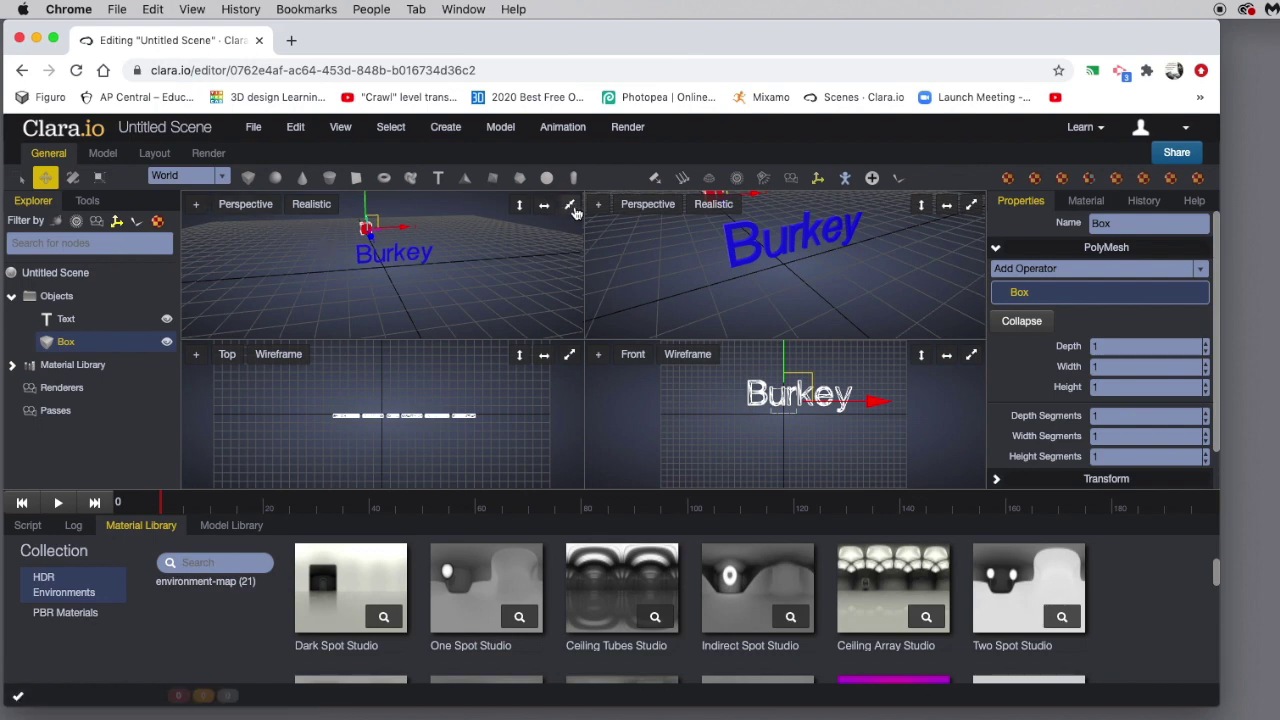
click(571, 206)
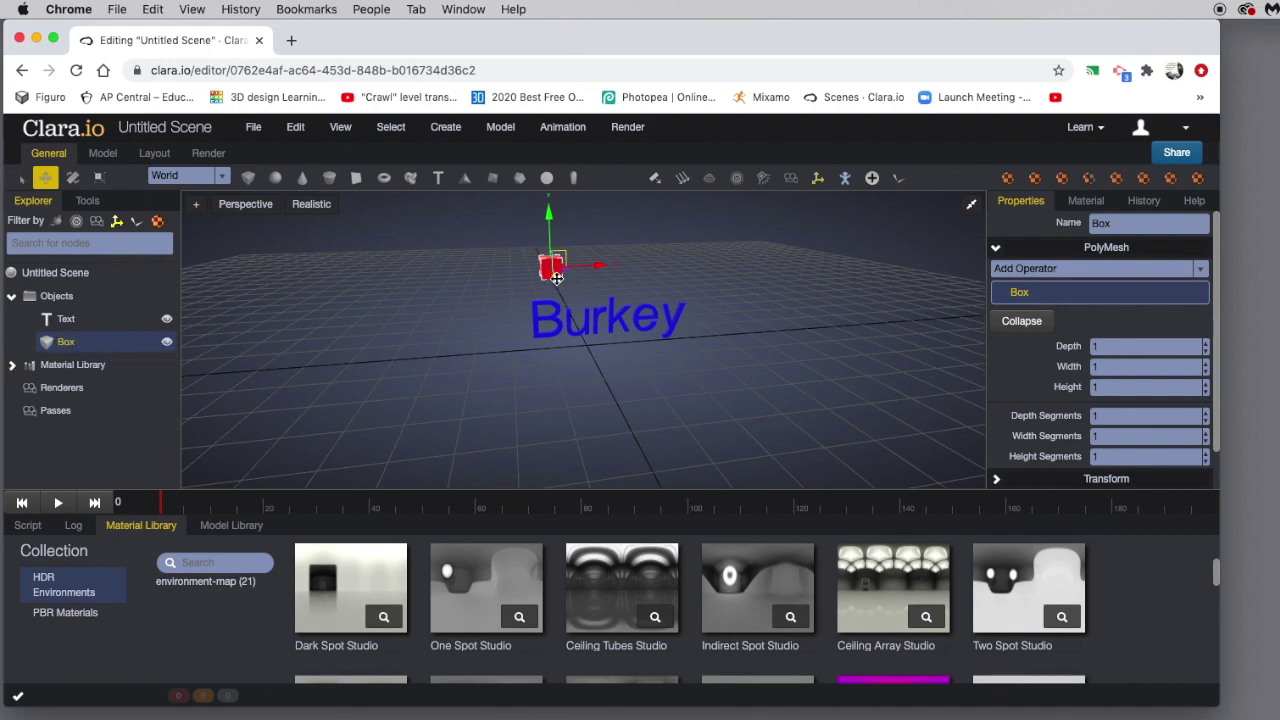
Move the red box far behind the text, key its Translation at frame 0, and scrub to frame 190.
mouse_move(556, 278)
mouse_down()
mouse_move(683, 430)
mouse_move(565, 263)
mouse_up()
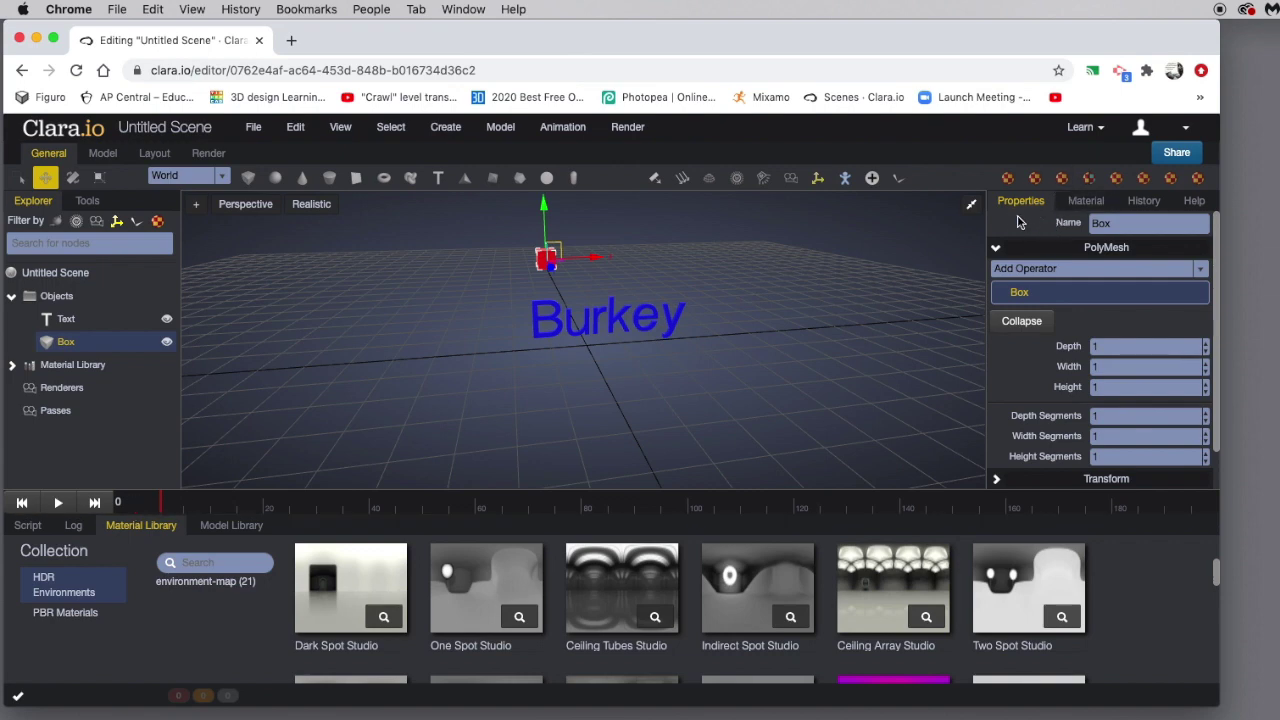
click(996, 250)
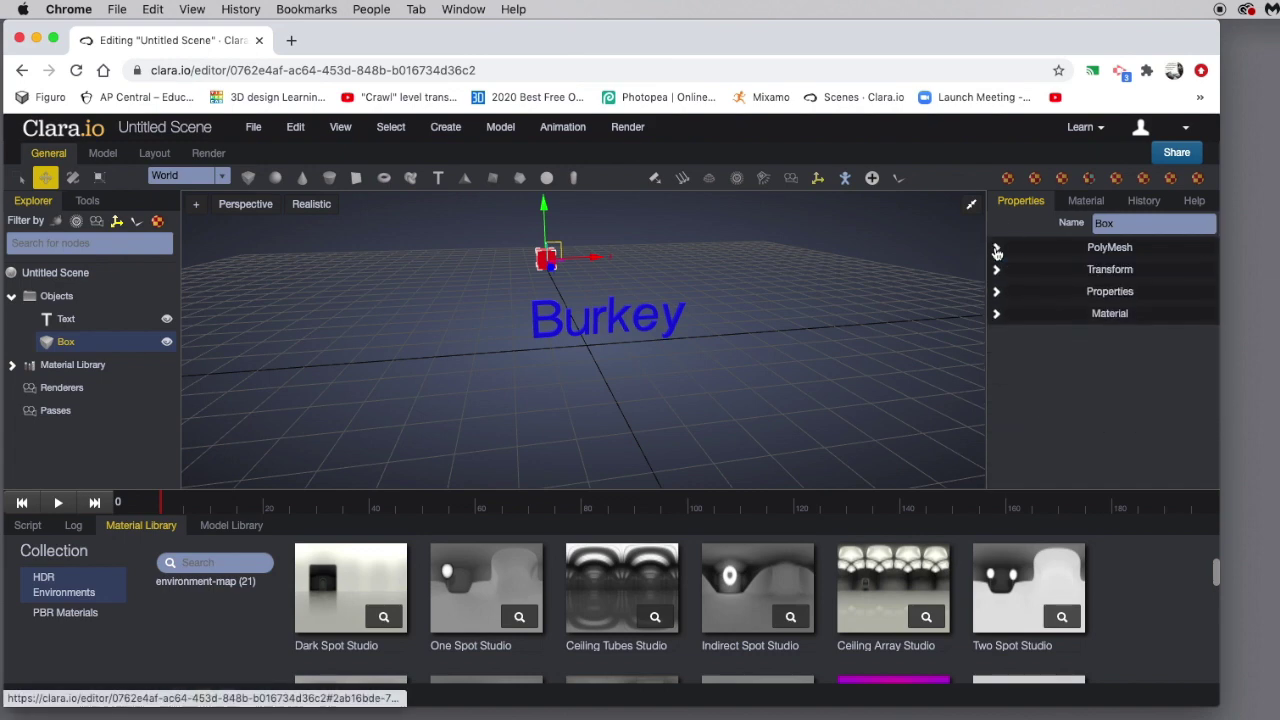
click(997, 271)
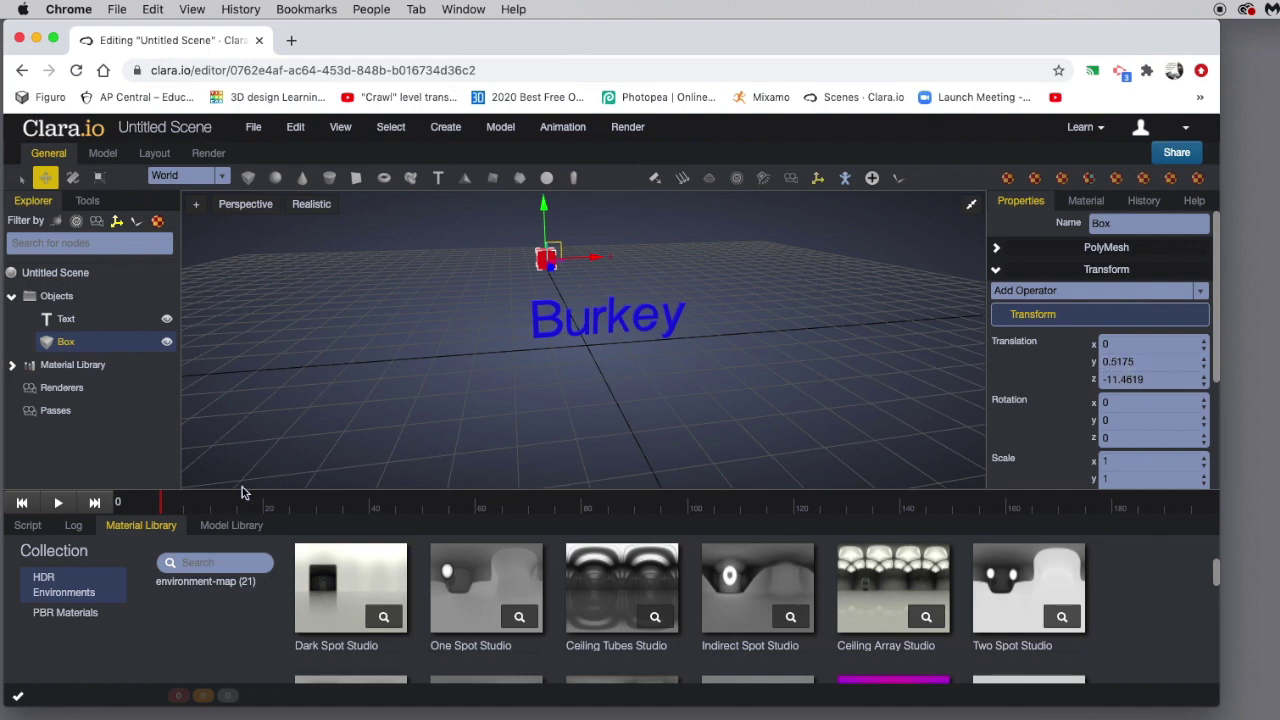
click(1014, 346)
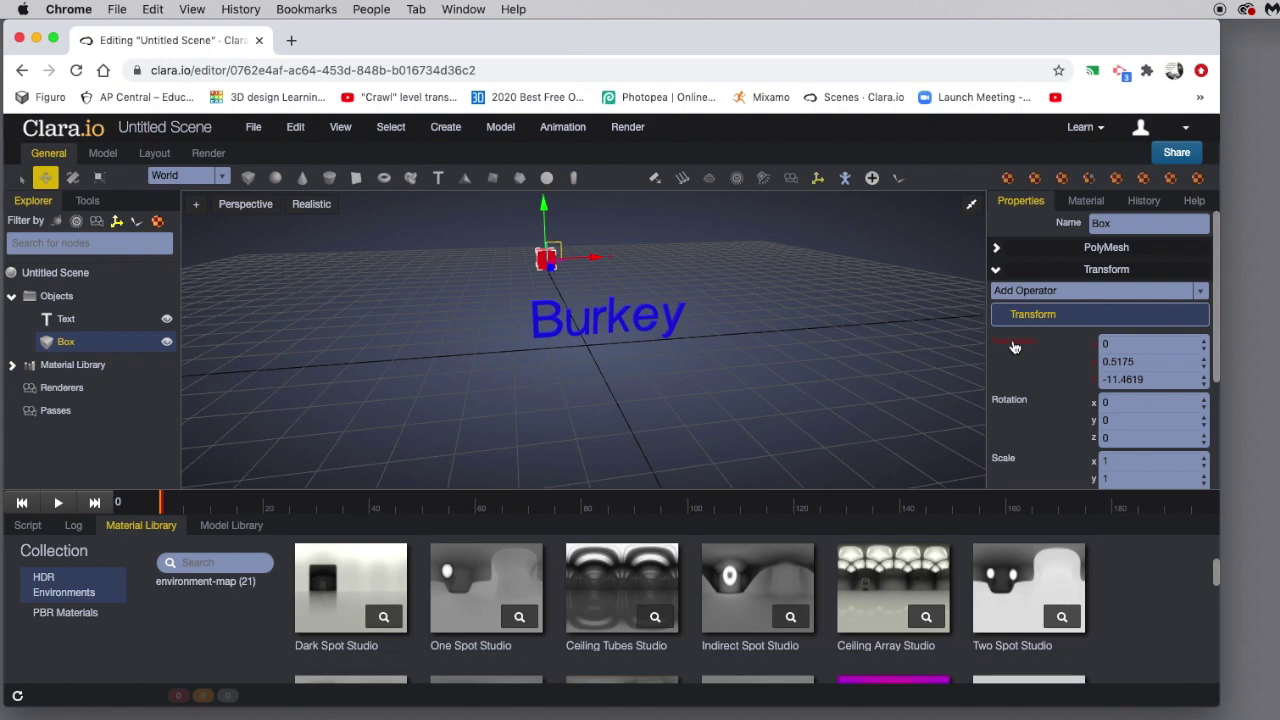
click(163, 505)
drag(175, 508, 1165, 503)
Move the red box in front of the Burkey text, key it at frame 190, and play it back.
mouse_move(550, 266)
mouse_down()
mouse_move(606, 335)
mouse_move(710, 412)
mouse_up()
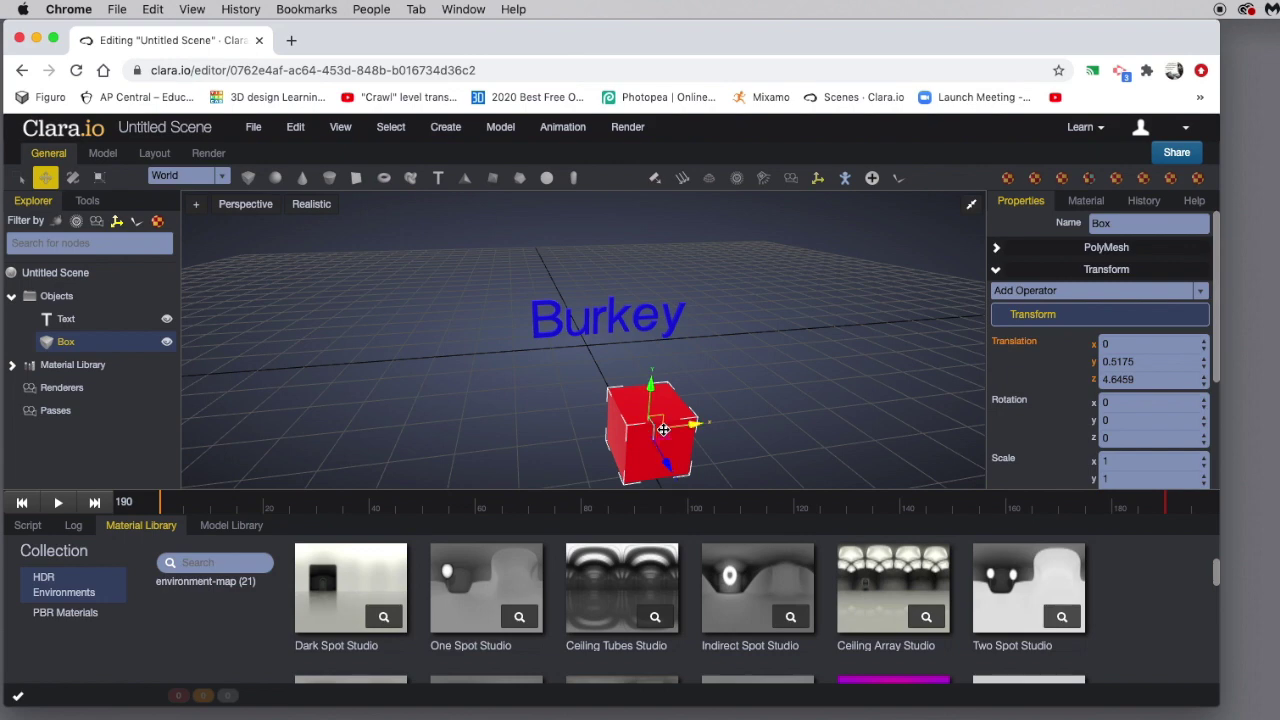
click(1013, 343)
click(58, 503)
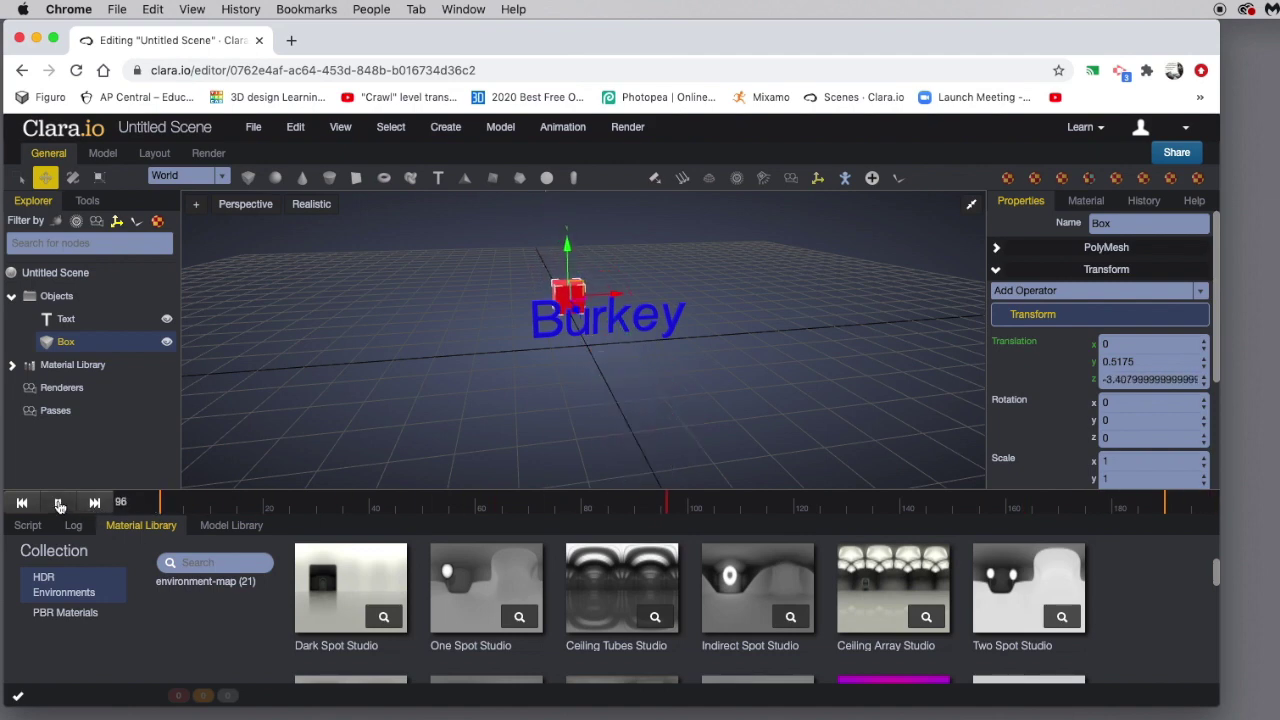
click(59, 503)
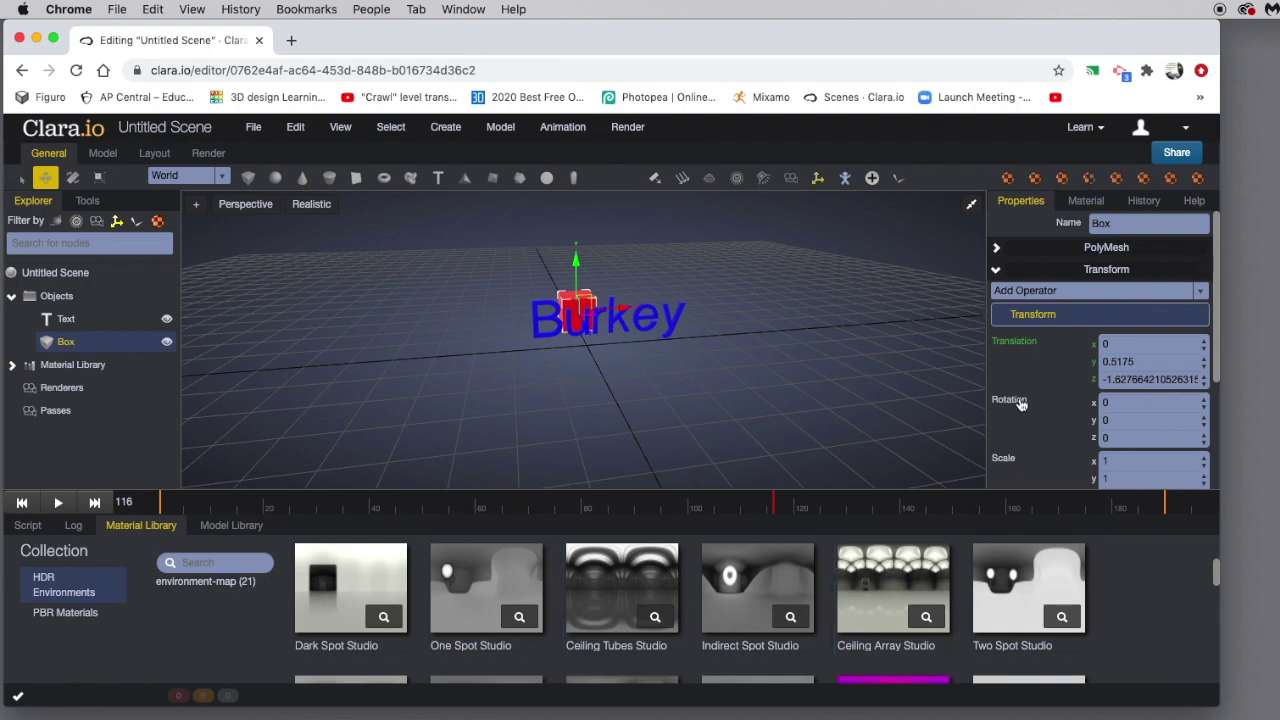
Set the red box's X rotation to 6 and key it.
scroll(1019, 407, down, 5)
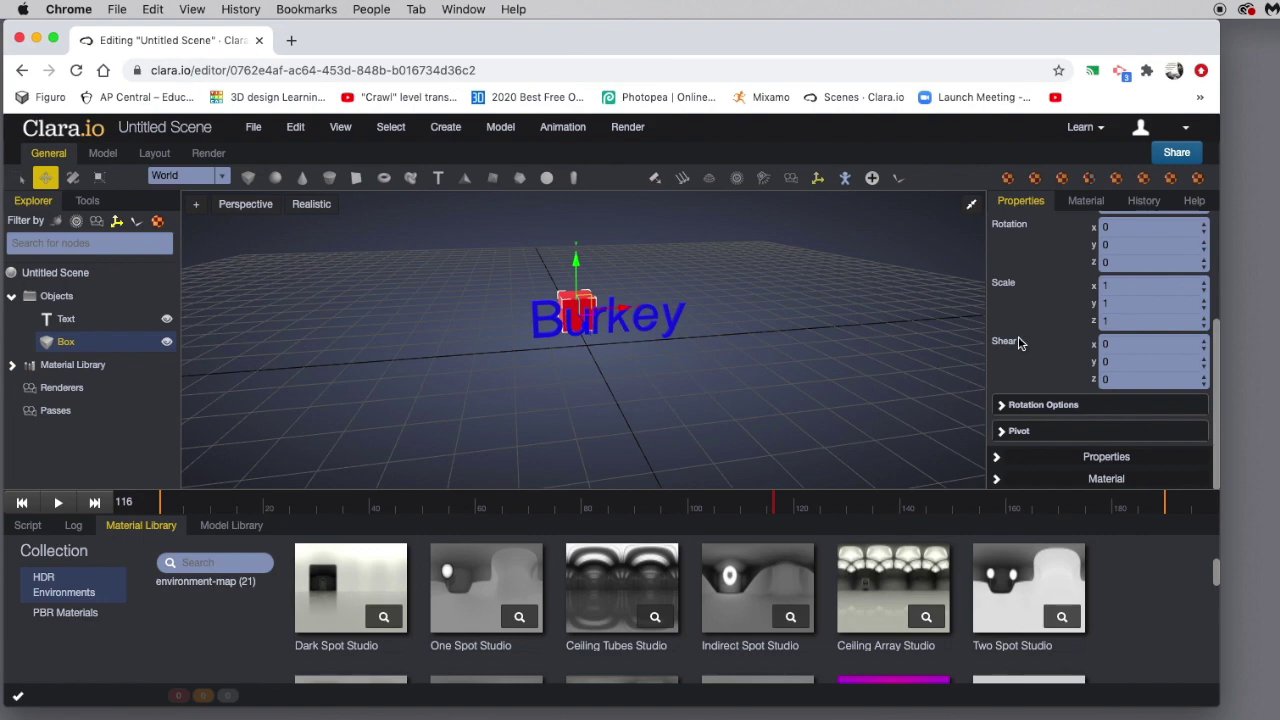
scroll(1019, 343, up, 3)
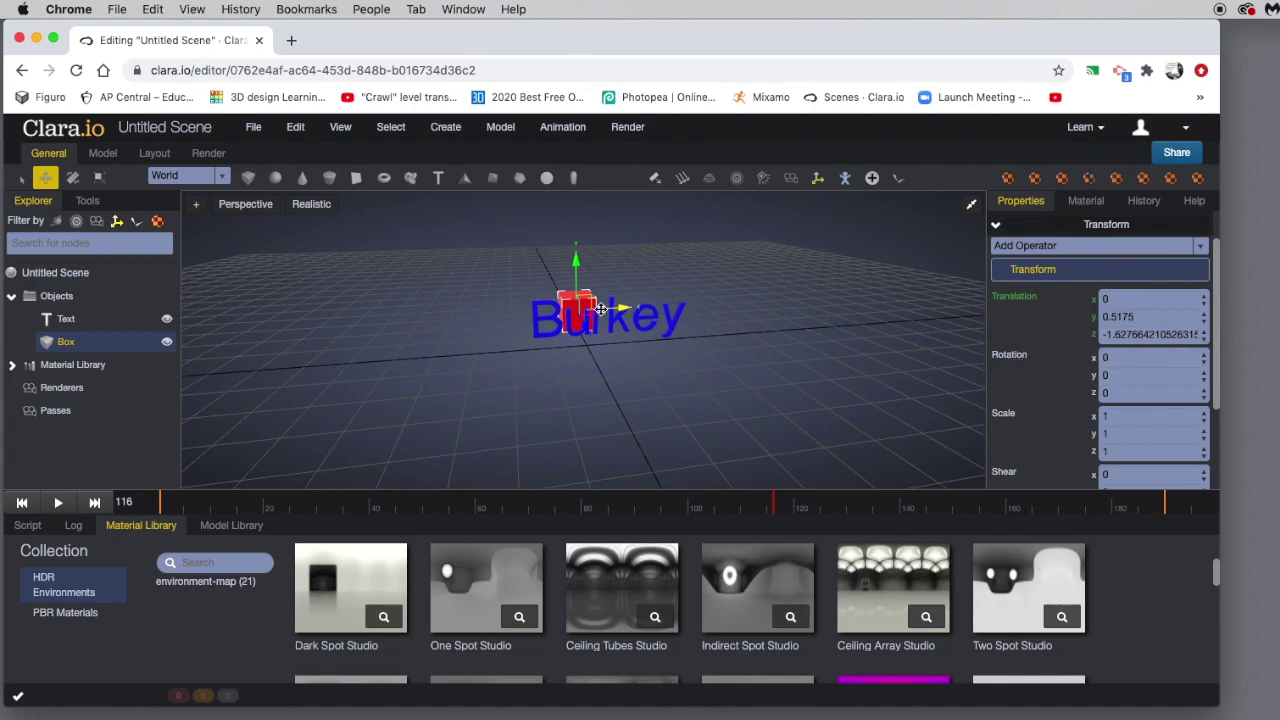
click(1204, 360)
click(1204, 360)
click(1204, 358)
click(1204, 358)
click(1204, 358)
click(1205, 358)
click(1204, 368)
click(1204, 368)
Later in the timeline, key the box's X rotation at -11 and play to check the tilt.
click(778, 505)
drag(778, 505, 868, 505)
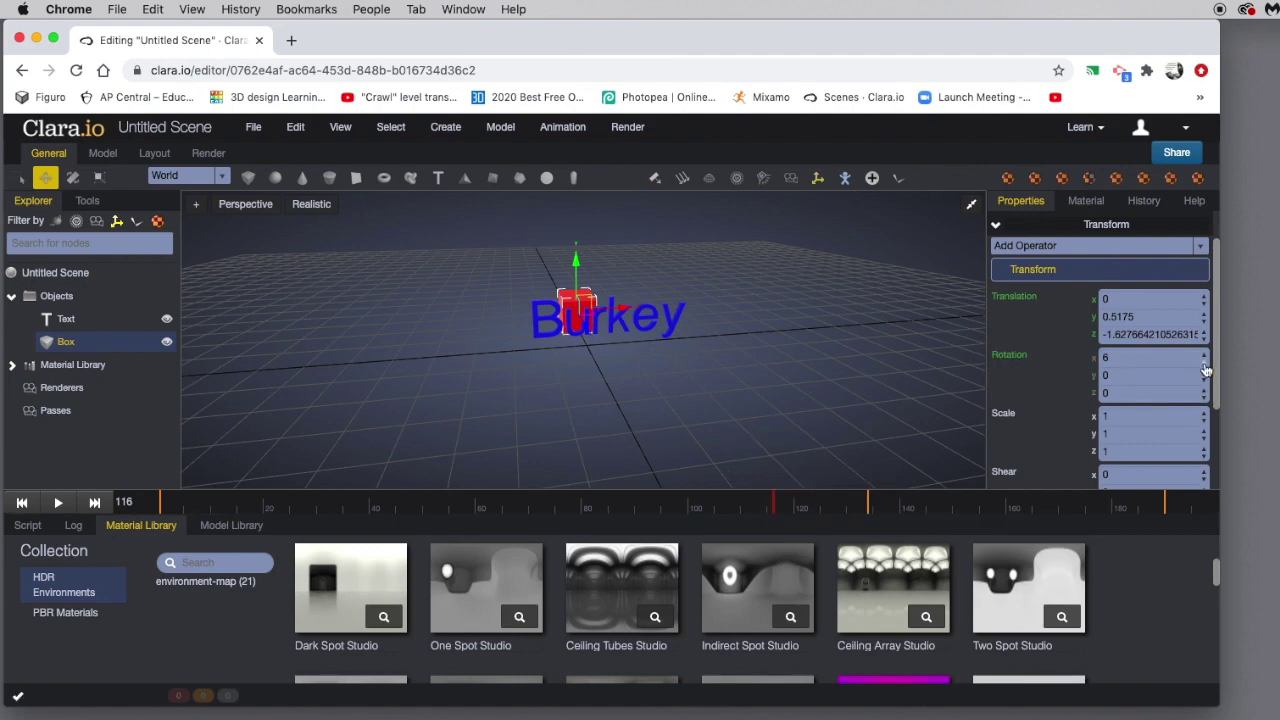
click(1204, 365)
click(1204, 365)
click(1204, 368)
click(1009, 358)
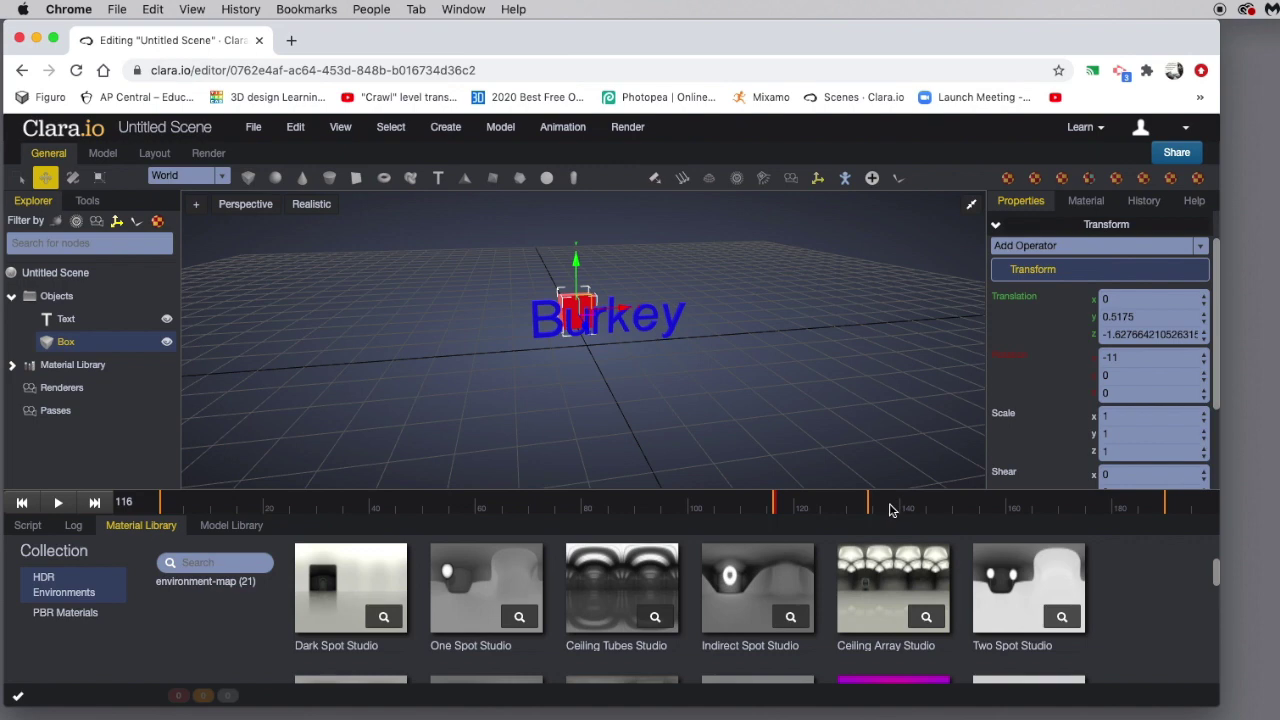
click(62, 503)
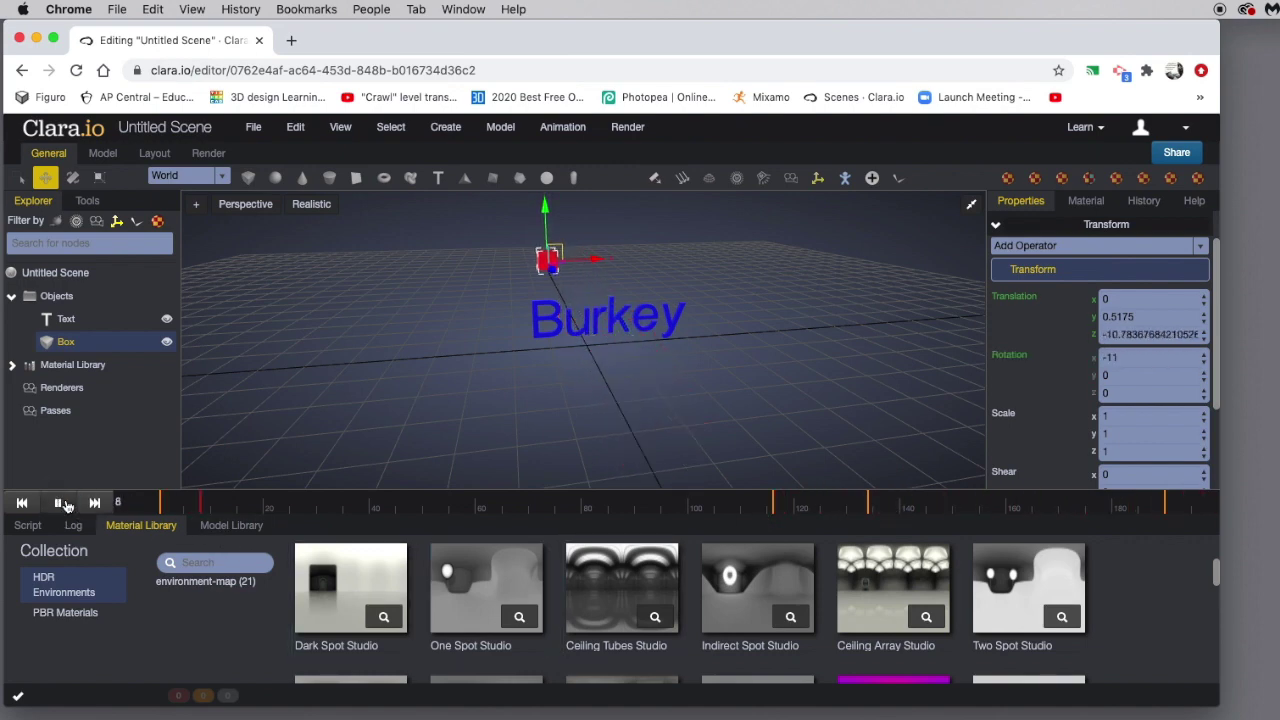
Pause playback and orbit and zoom to a slightly raised view of the text and box.
click(62, 503)
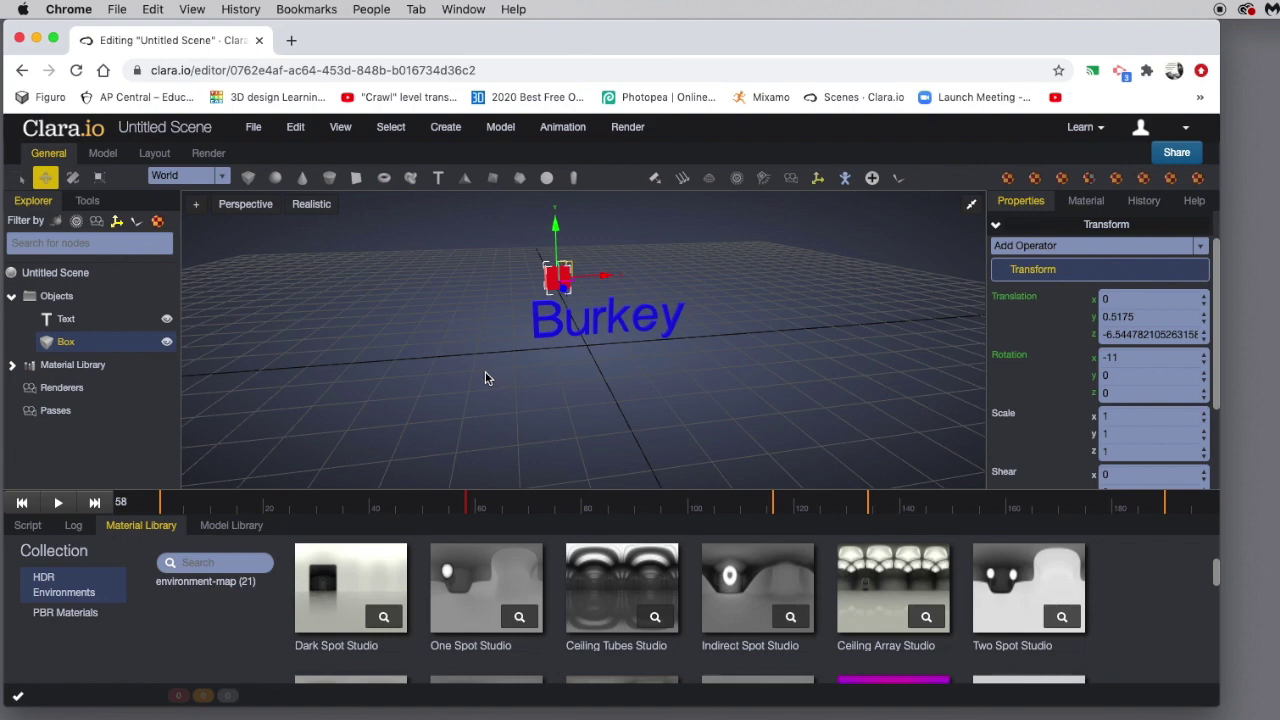
drag(485, 377, 488, 376)
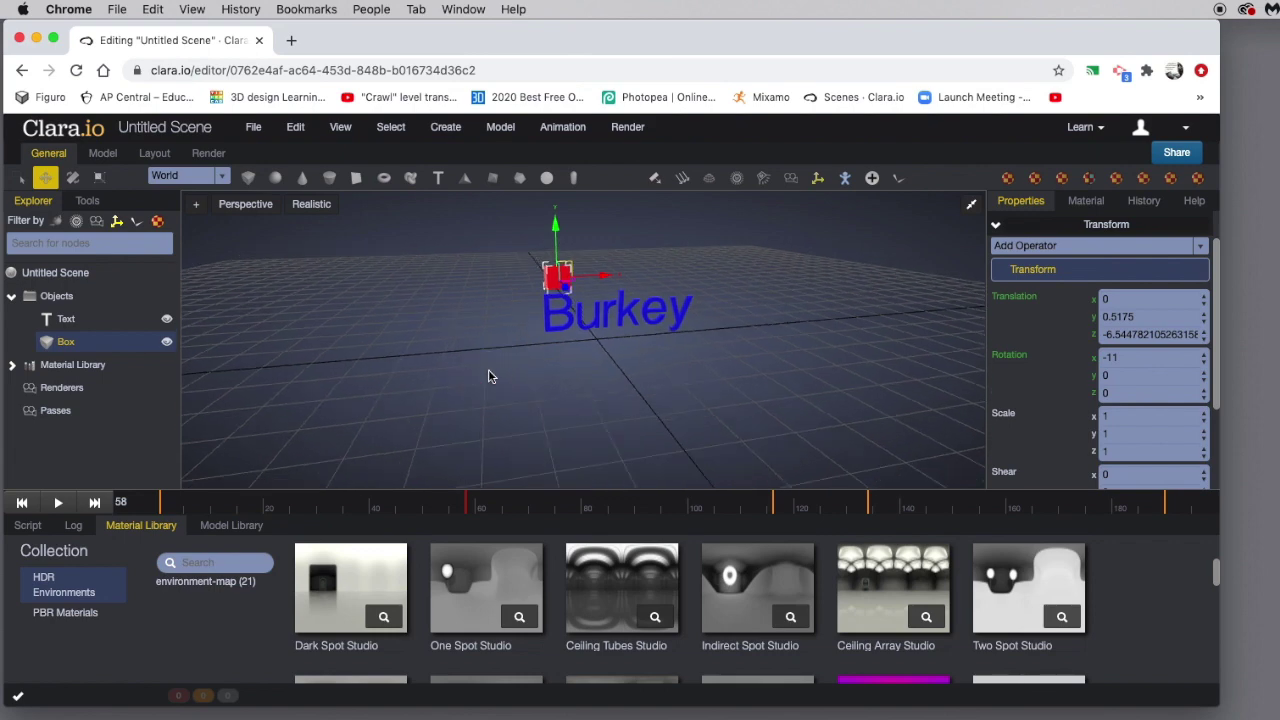
mouse_move(499, 370)
mouse_down()
mouse_move(517, 383)
mouse_move(529, 374)
mouse_move(517, 392)
mouse_move(480, 377)
mouse_move(505, 369)
mouse_up()
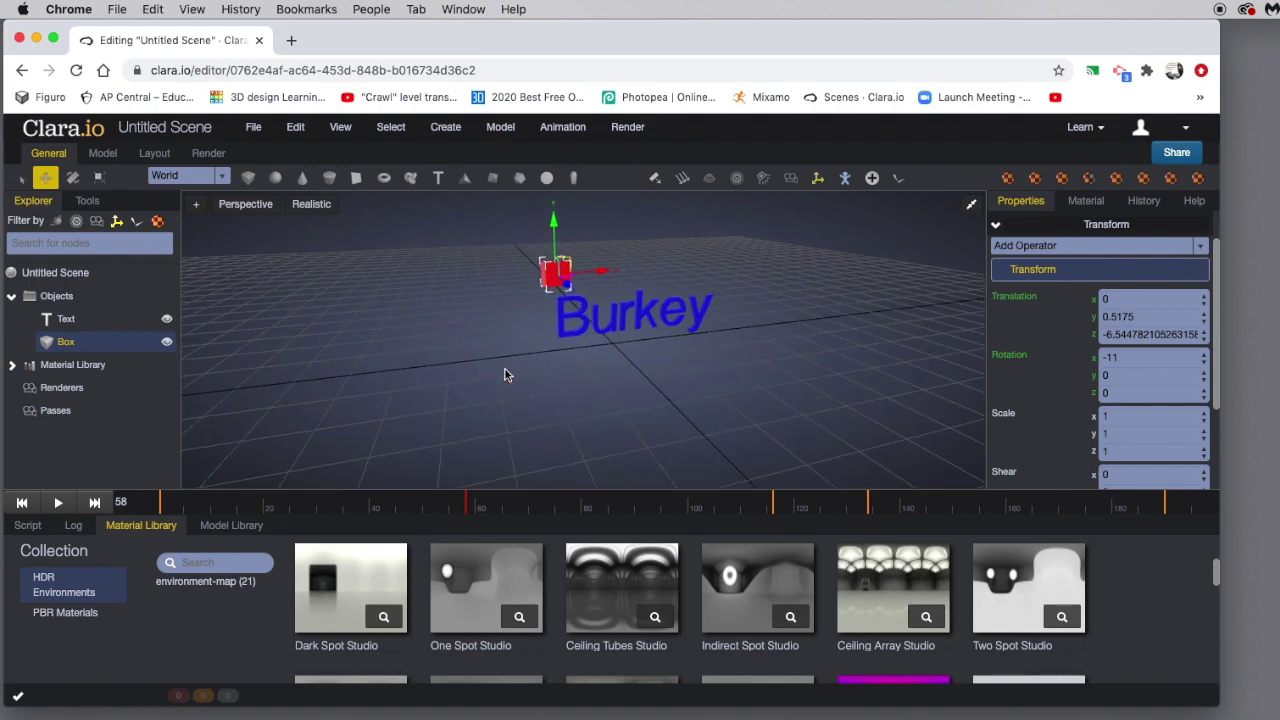
scroll(505, 372, down, 4)
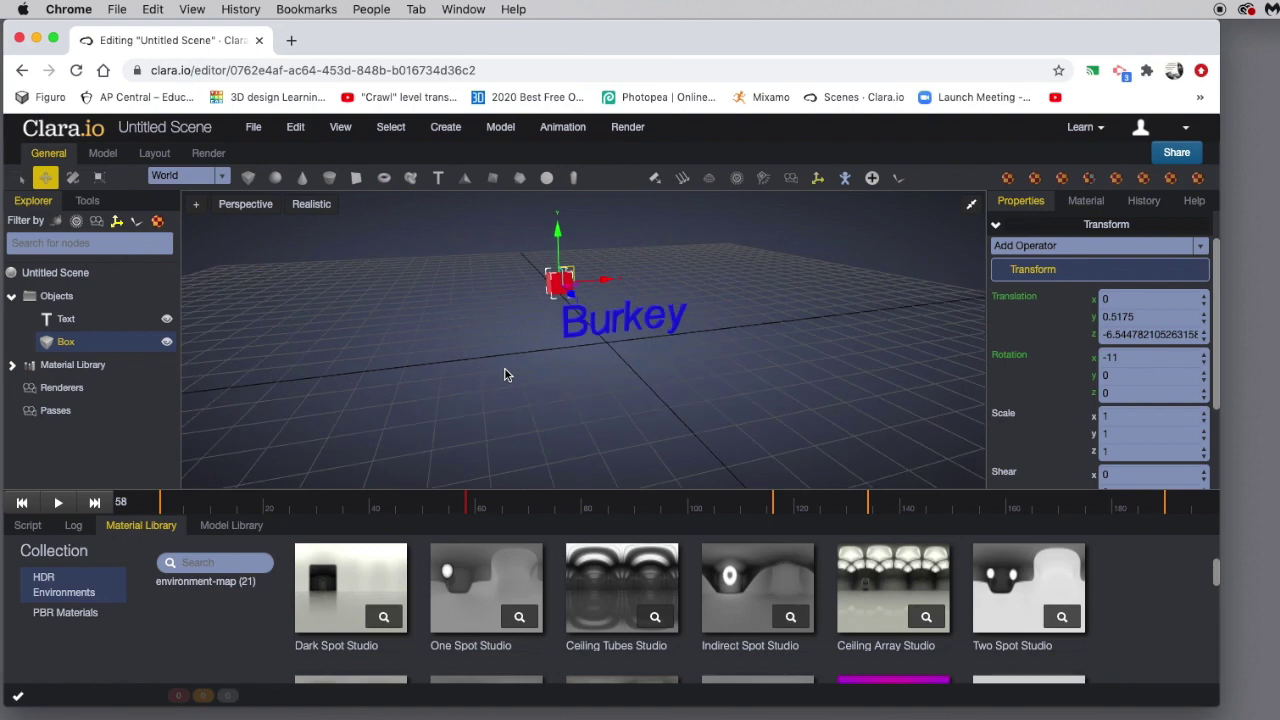
drag(505, 372, 499, 364)
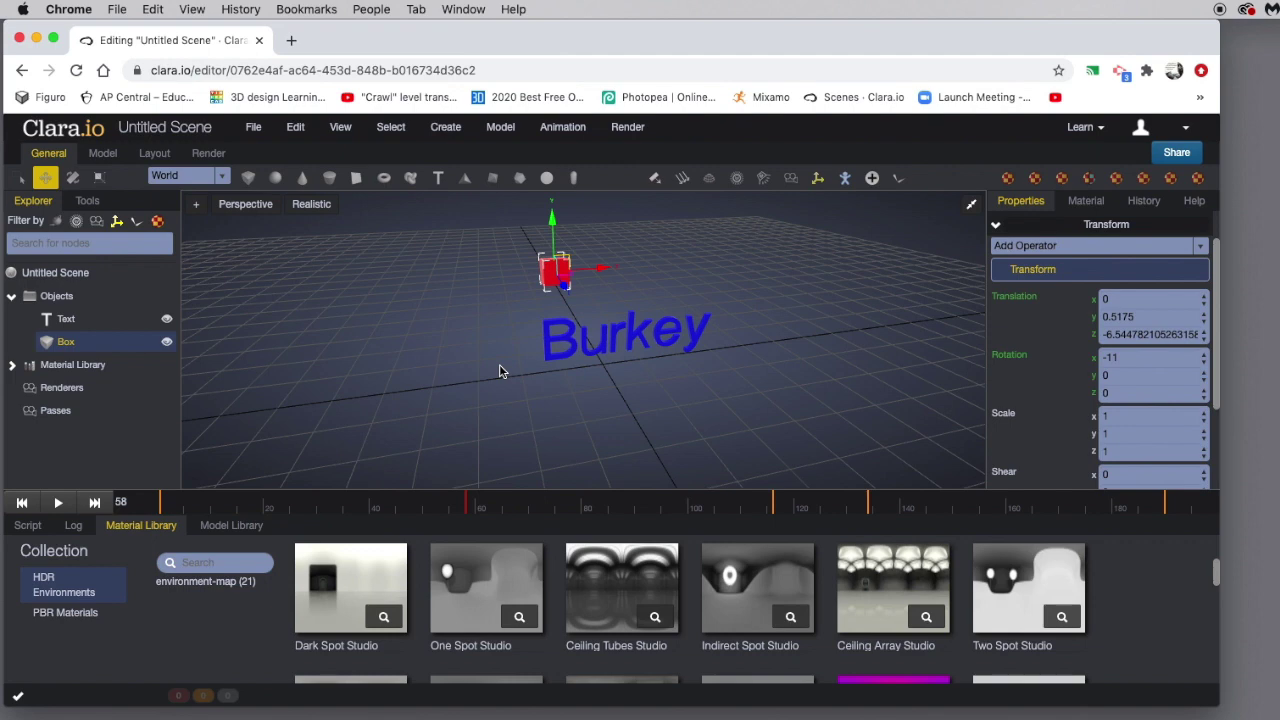
Play the box animation, stop it at frame 44, and select the Burkey text.
click(58, 503)
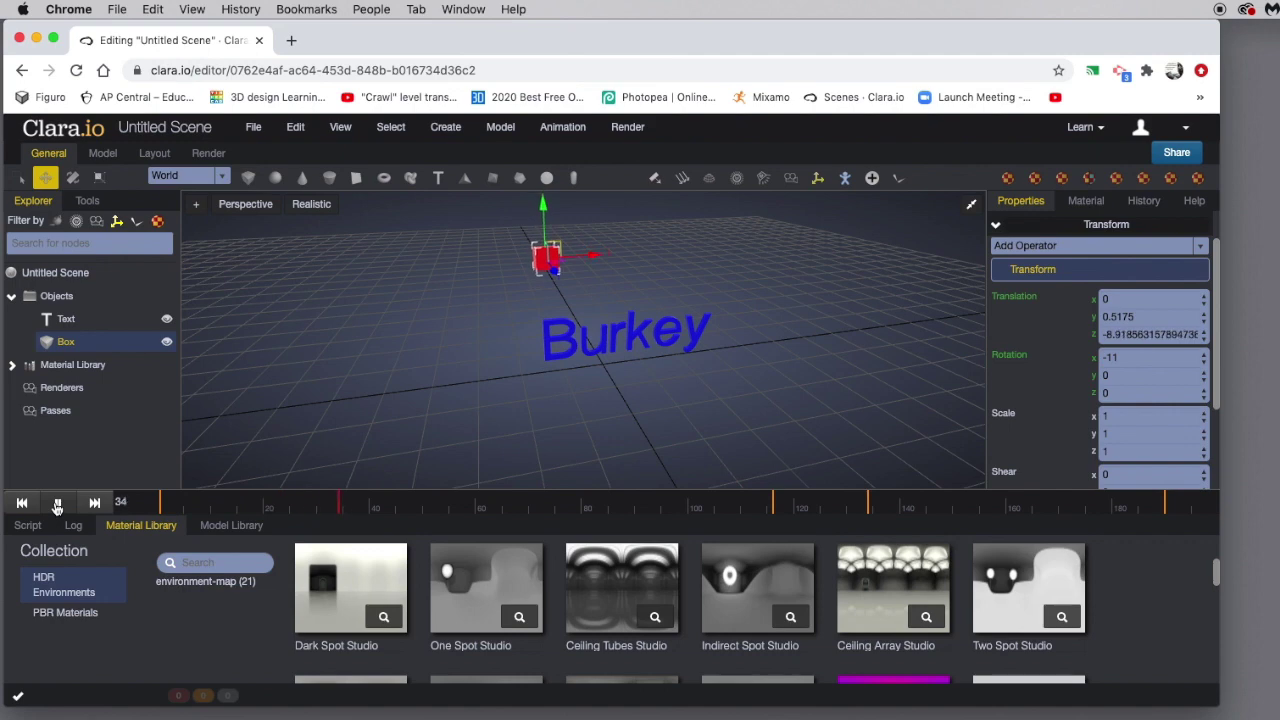
click(57, 503)
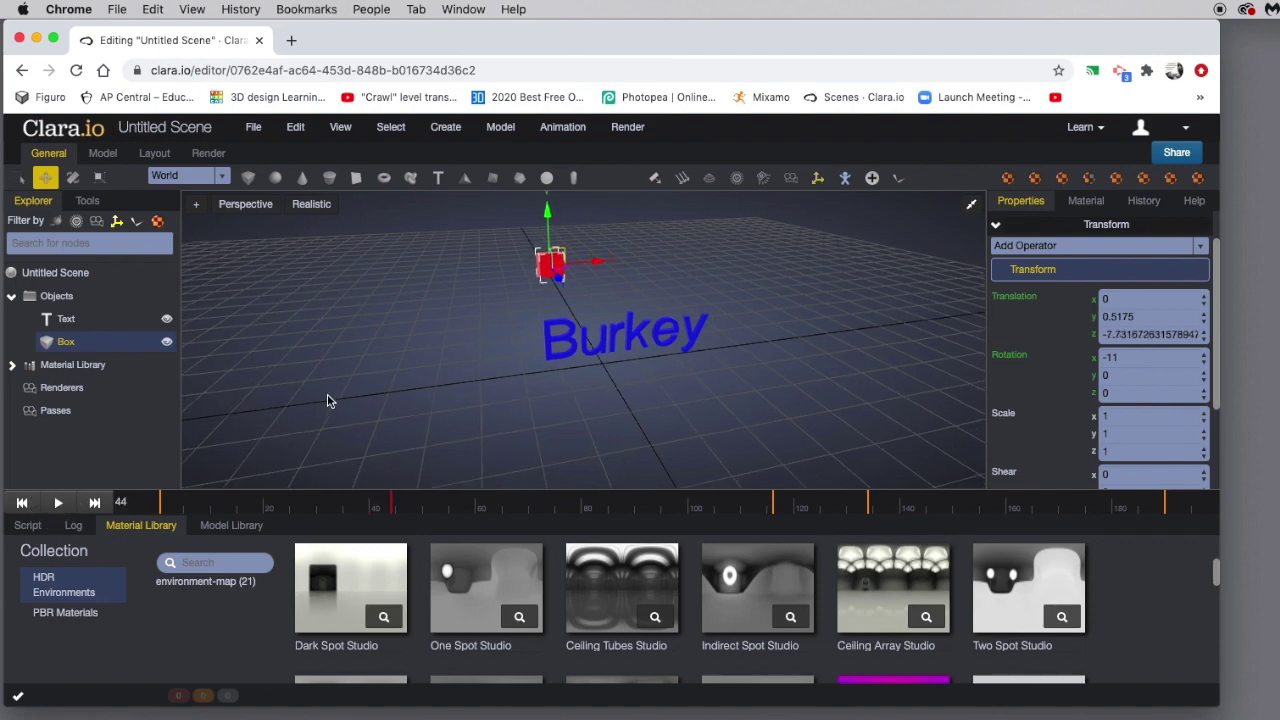
right_drag(330, 400, 332, 390)
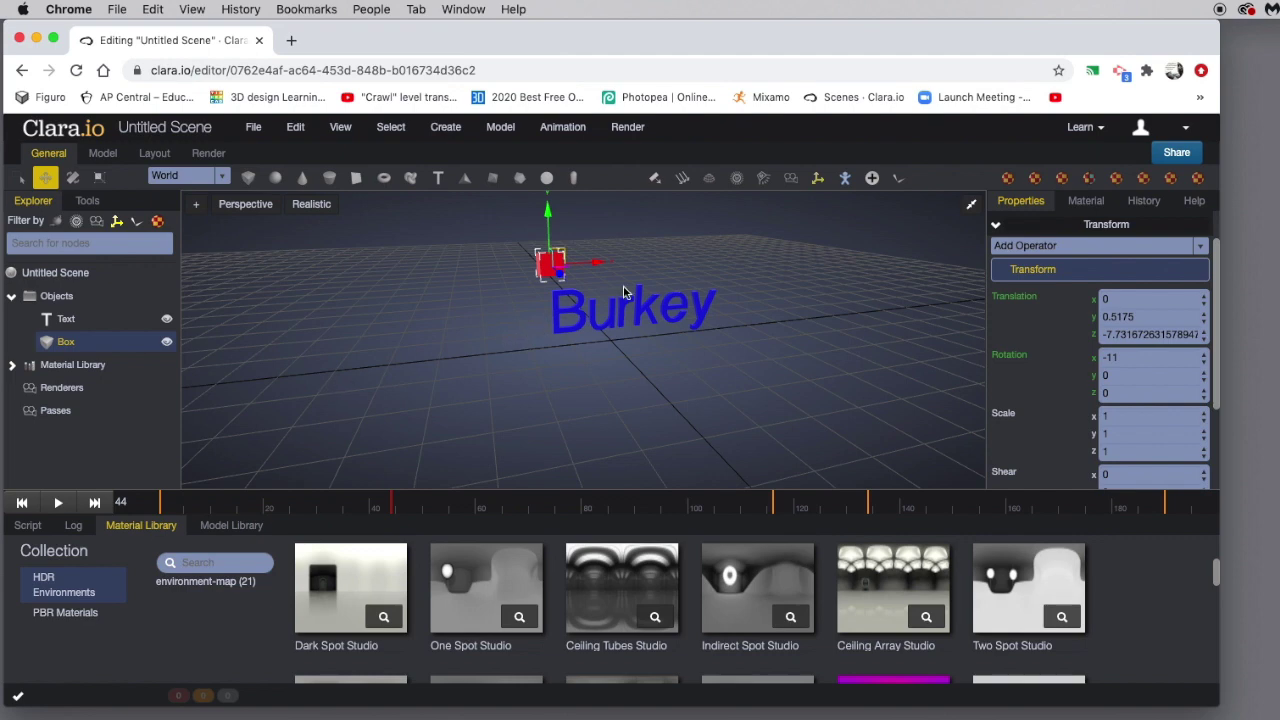
click(65, 321)
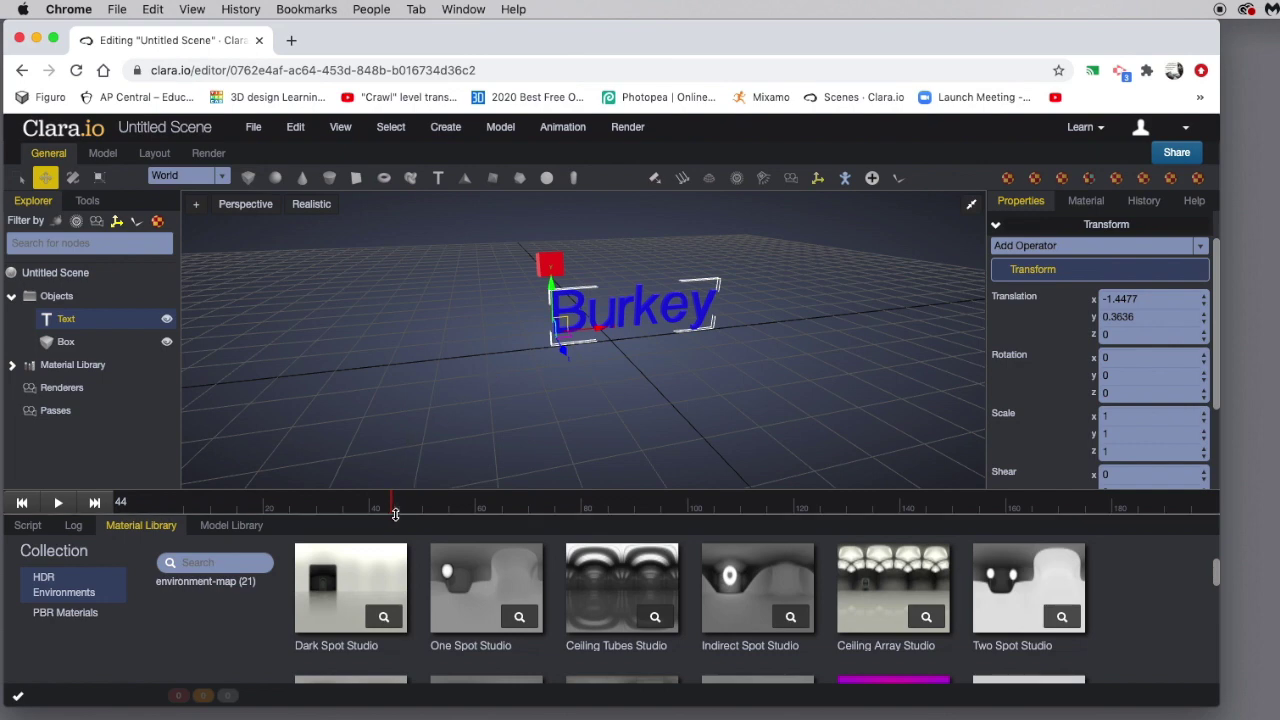
Scrub forward and set a position keyframe for the Burkey text at frame 102.
drag(393, 509, 699, 508)
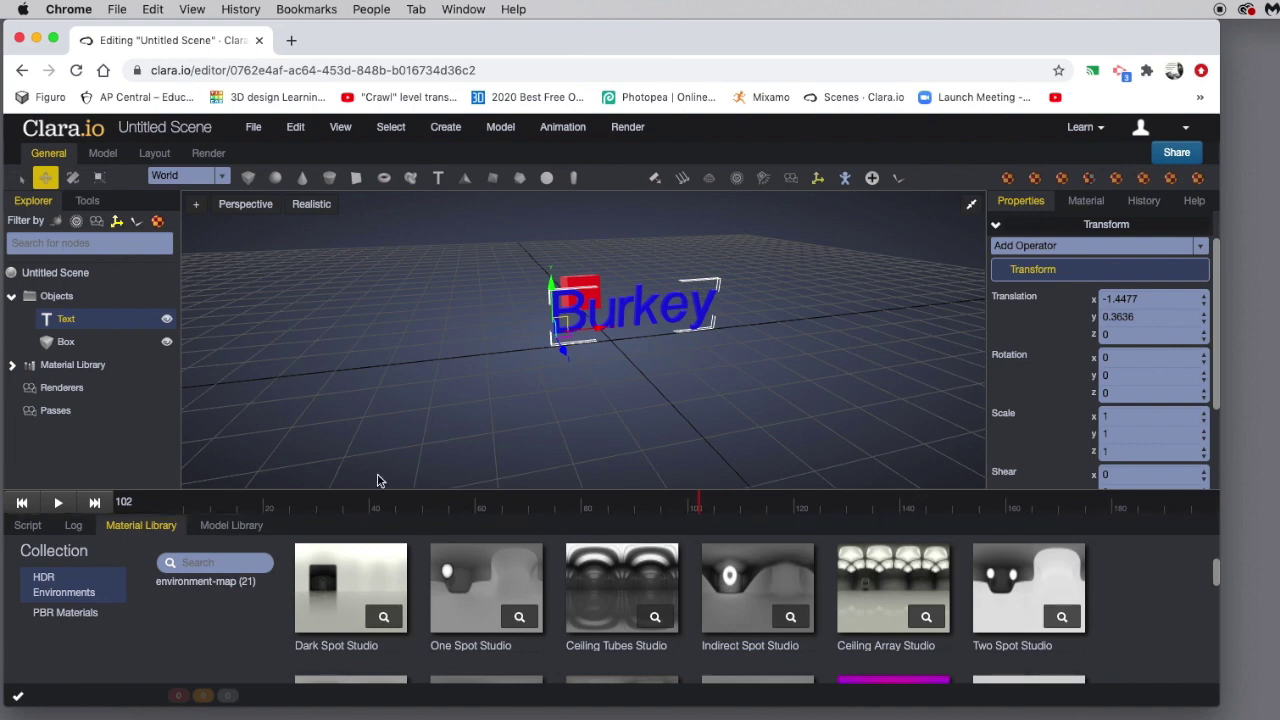
click(66, 342)
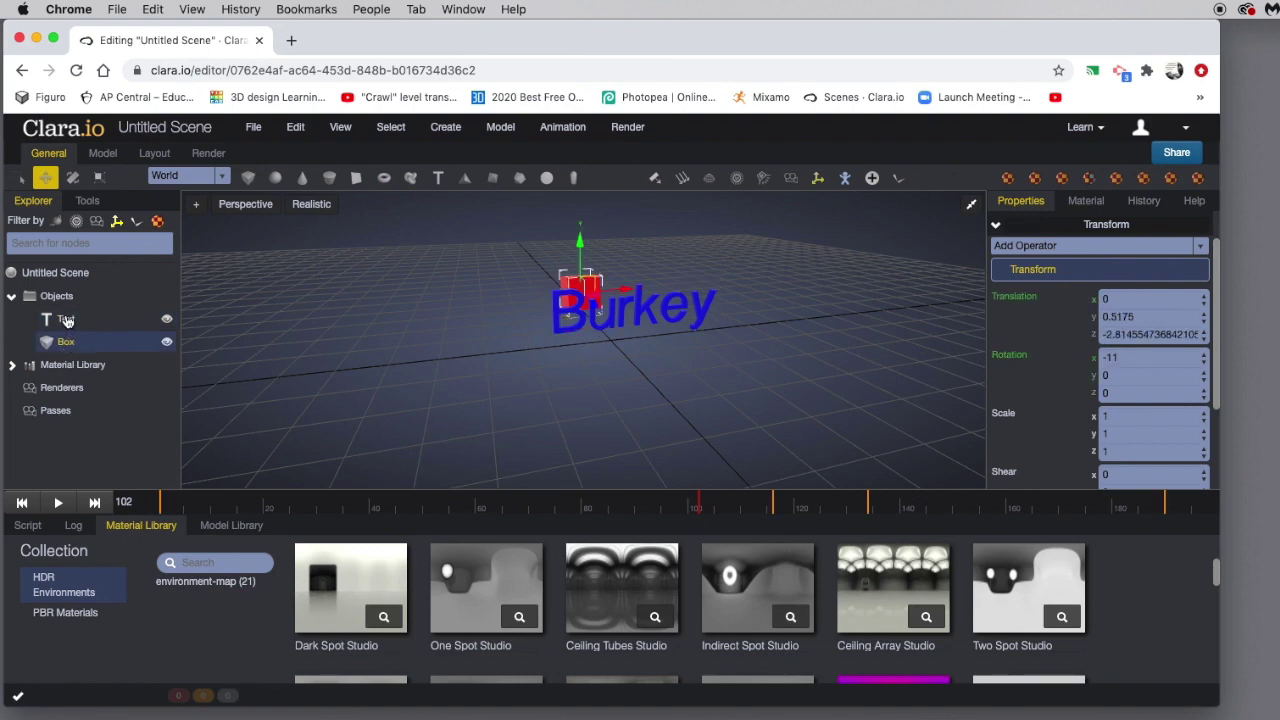
click(66, 320)
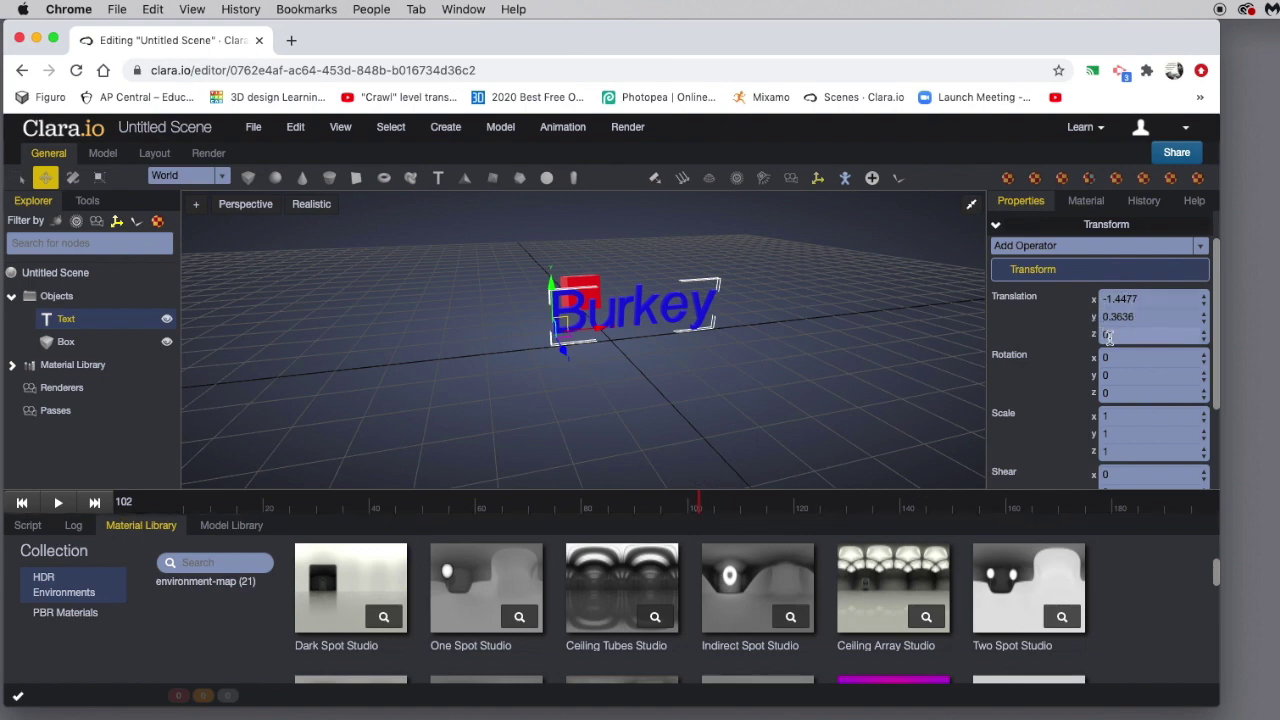
click(1015, 300)
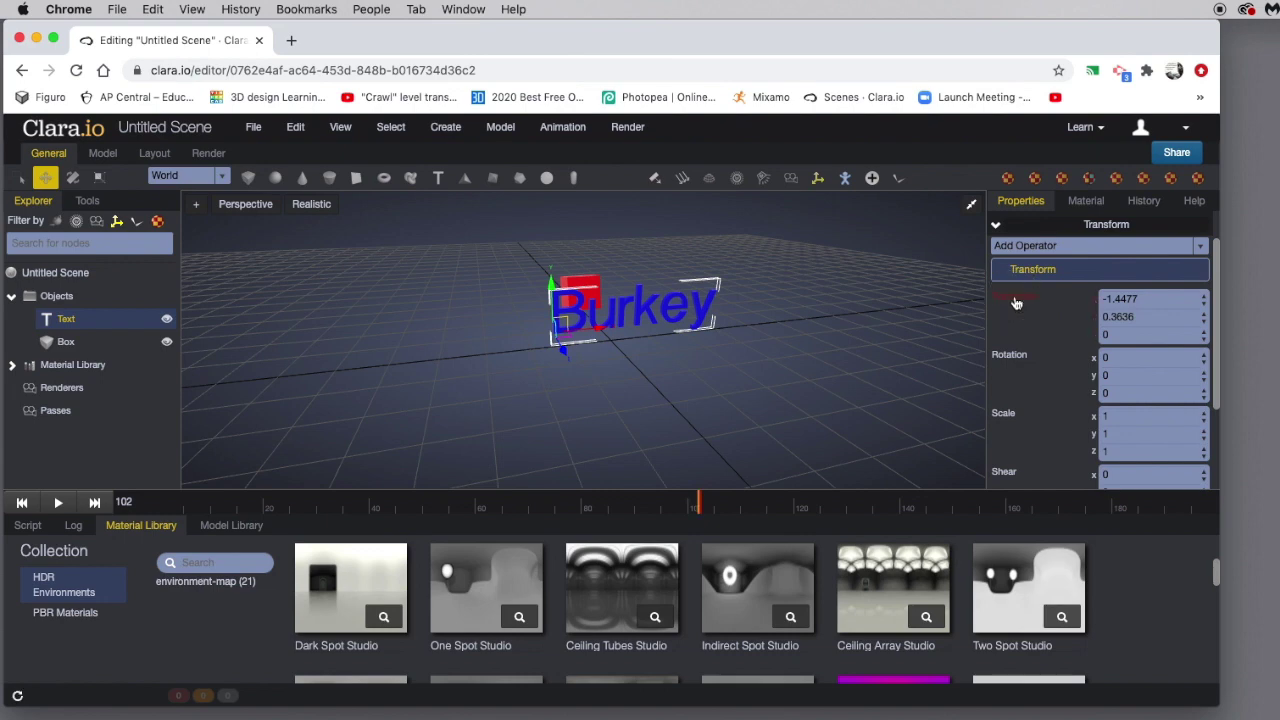
Shift that key to about frame 142, then raise the text to Y 1.94 and key it.
click(702, 507)
drag(702, 507, 1038, 505)
drag(552, 288, 549, 218)
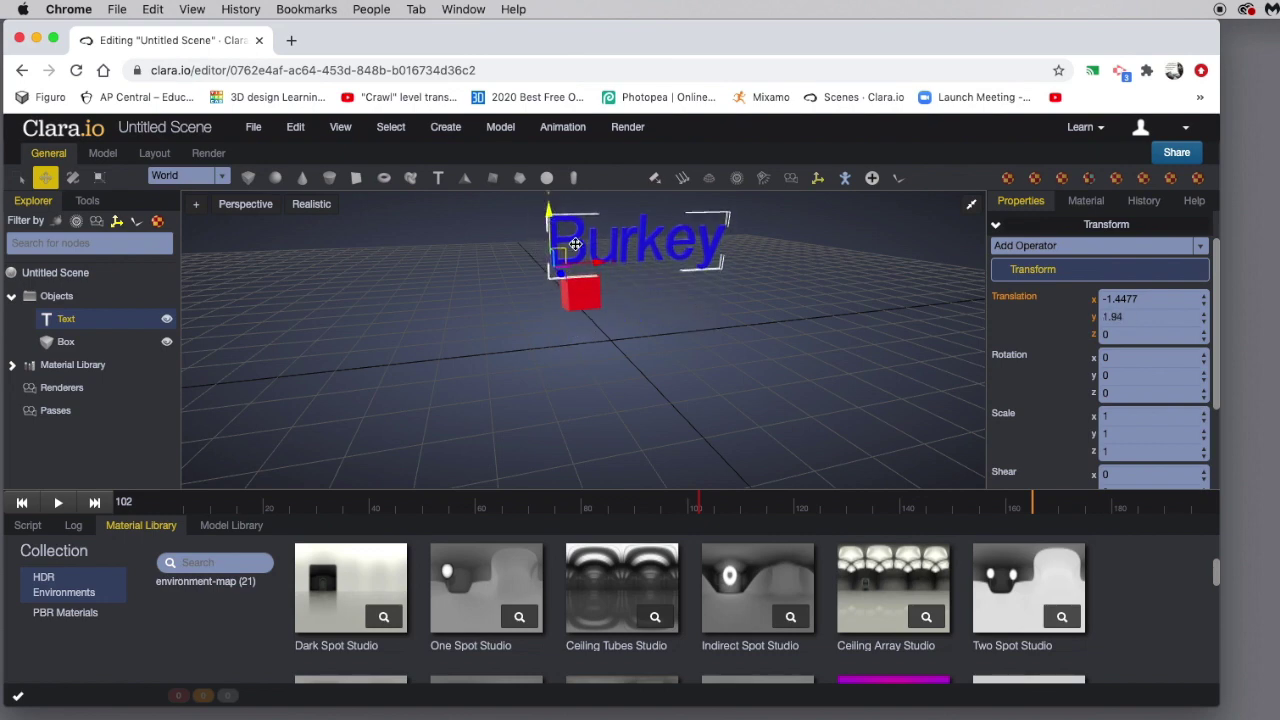
click(1019, 300)
Play the rising-text animation and drag the text's keyframe earlier on the timeline.
click(58, 503)
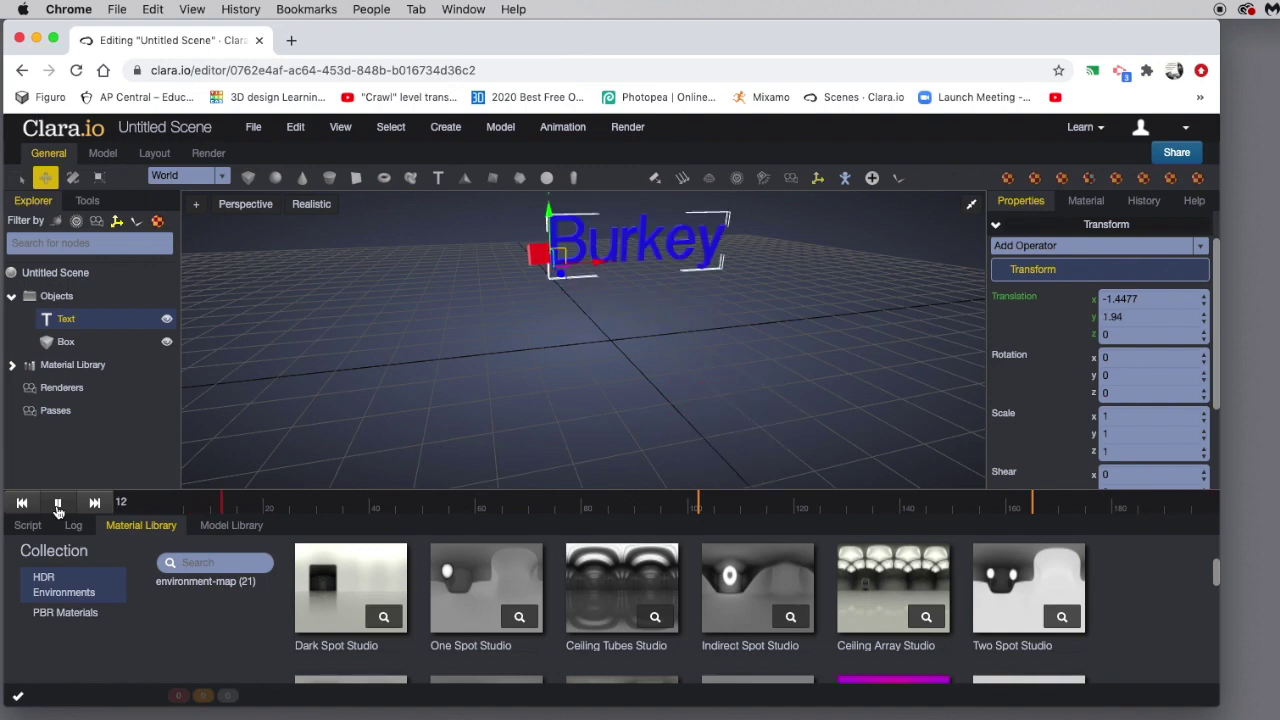
click(663, 502)
mouse_move(663, 502)
mouse_down()
mouse_move(366, 503)
mouse_move(771, 503)
mouse_move(173, 500)
mouse_up()
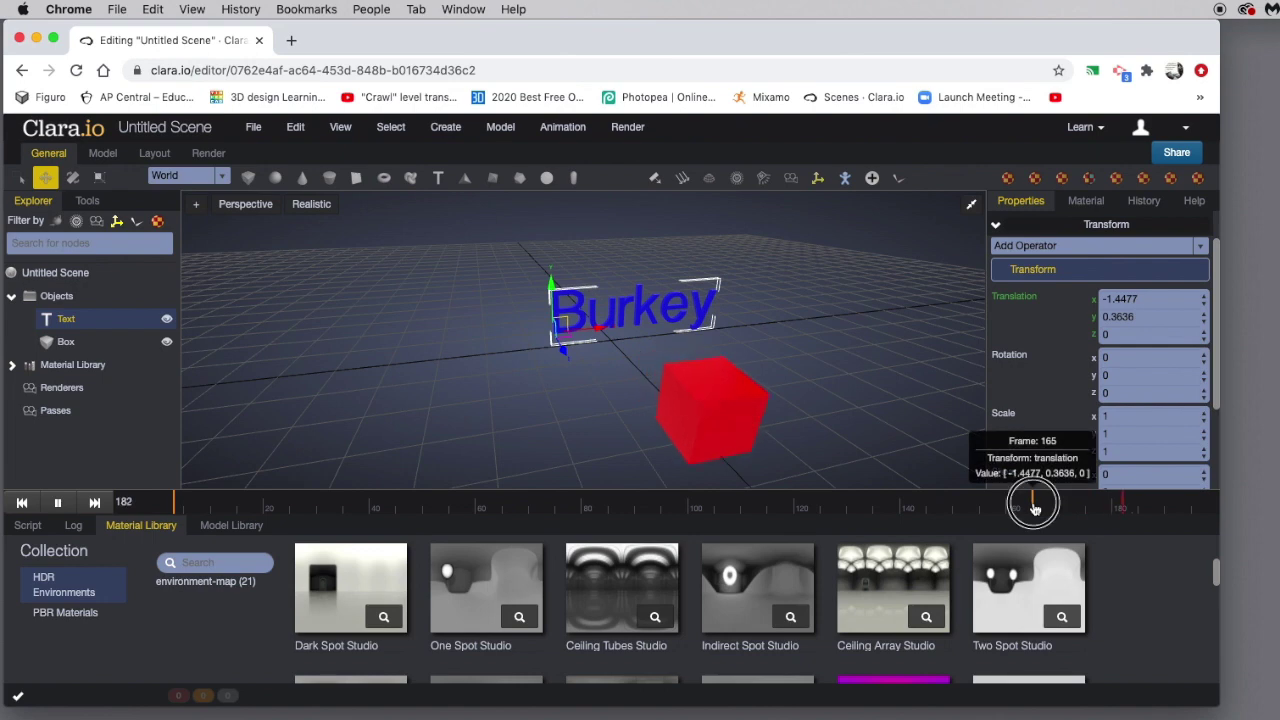
drag(1034, 503, 810, 509)
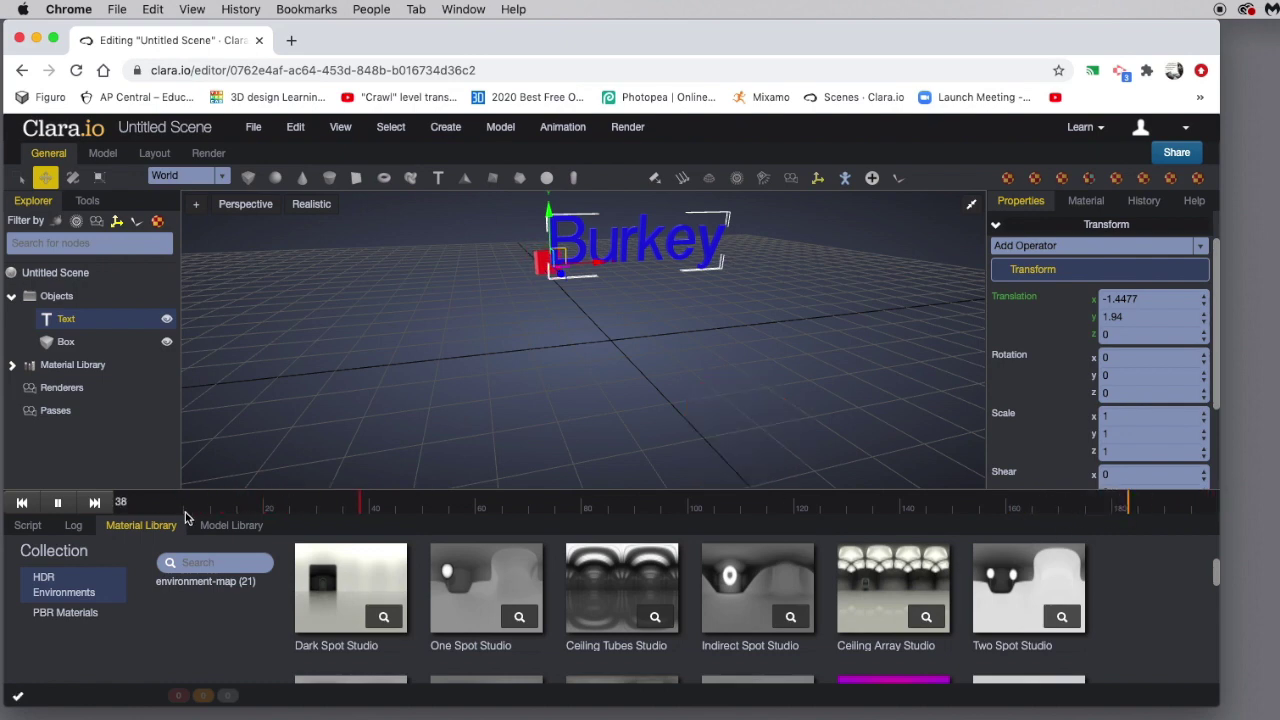
Stop at frame 112 and lower the Burkey text to Y -0.5624.
click(58, 505)
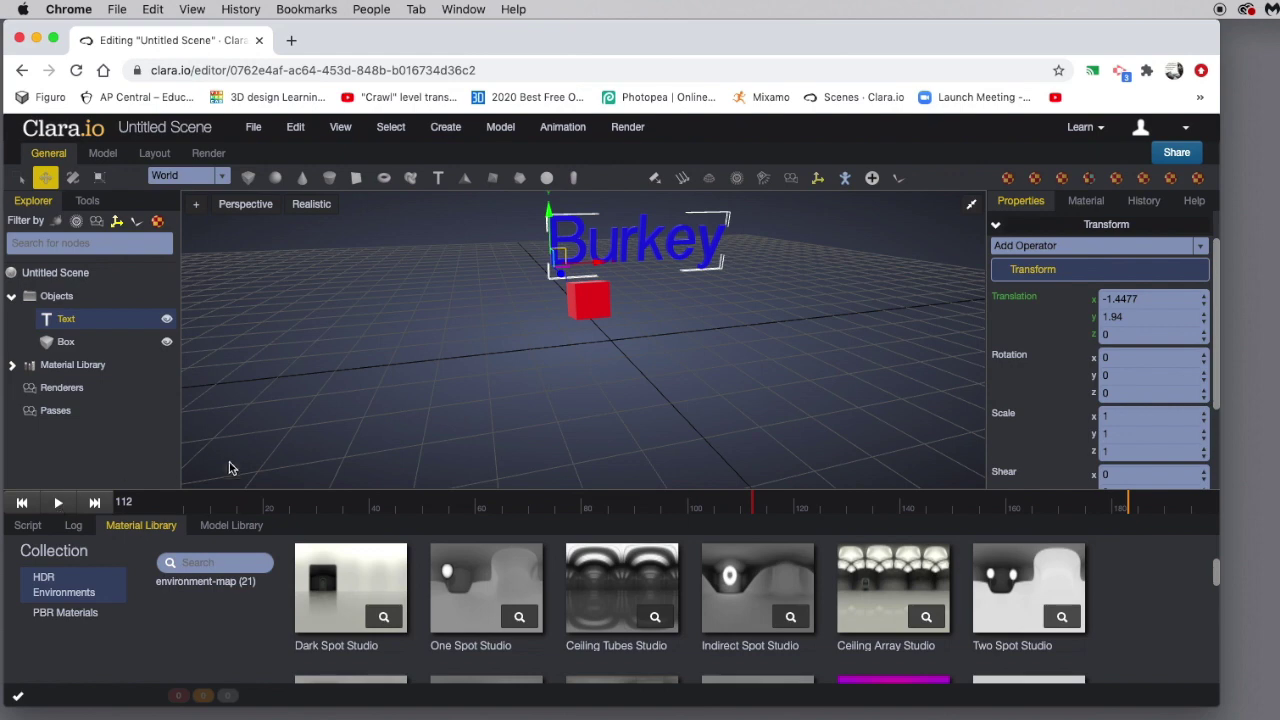
drag(553, 213, 568, 316)
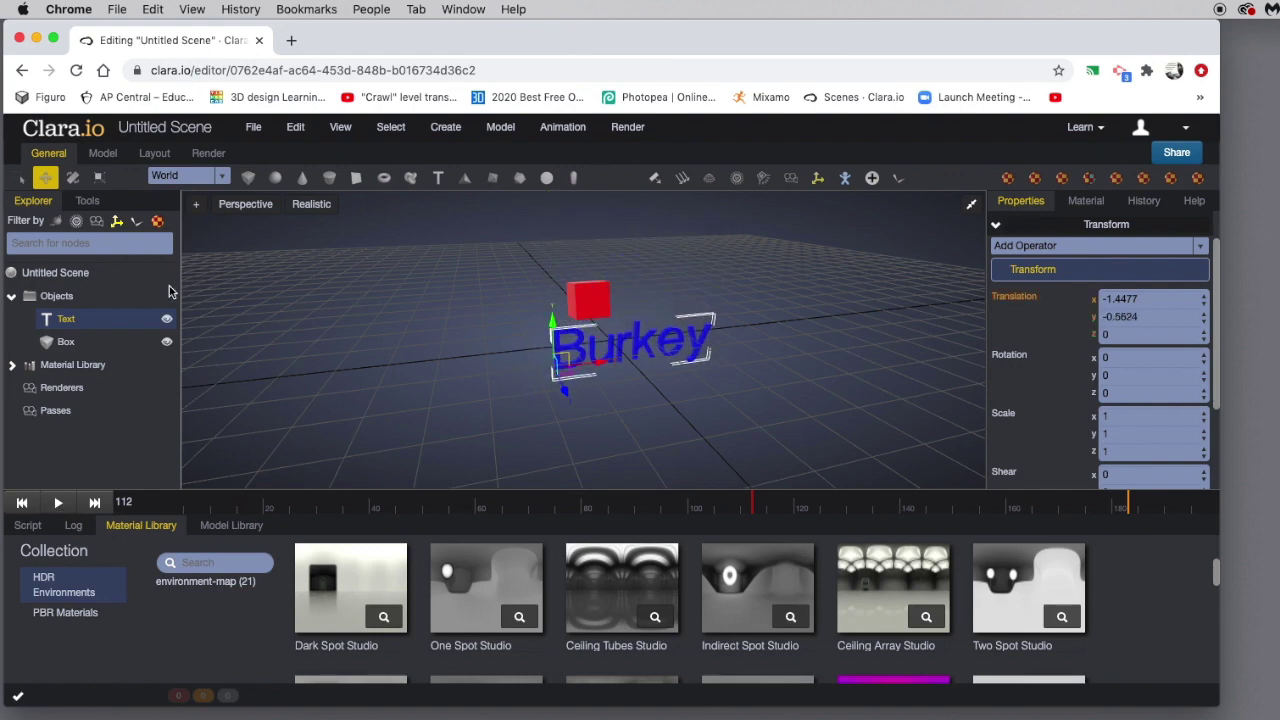
right_click(66, 322)
Apply Animation > Clear All Keys to the Burkey text, confirm, and select the red box.
mouse_move(73, 338)
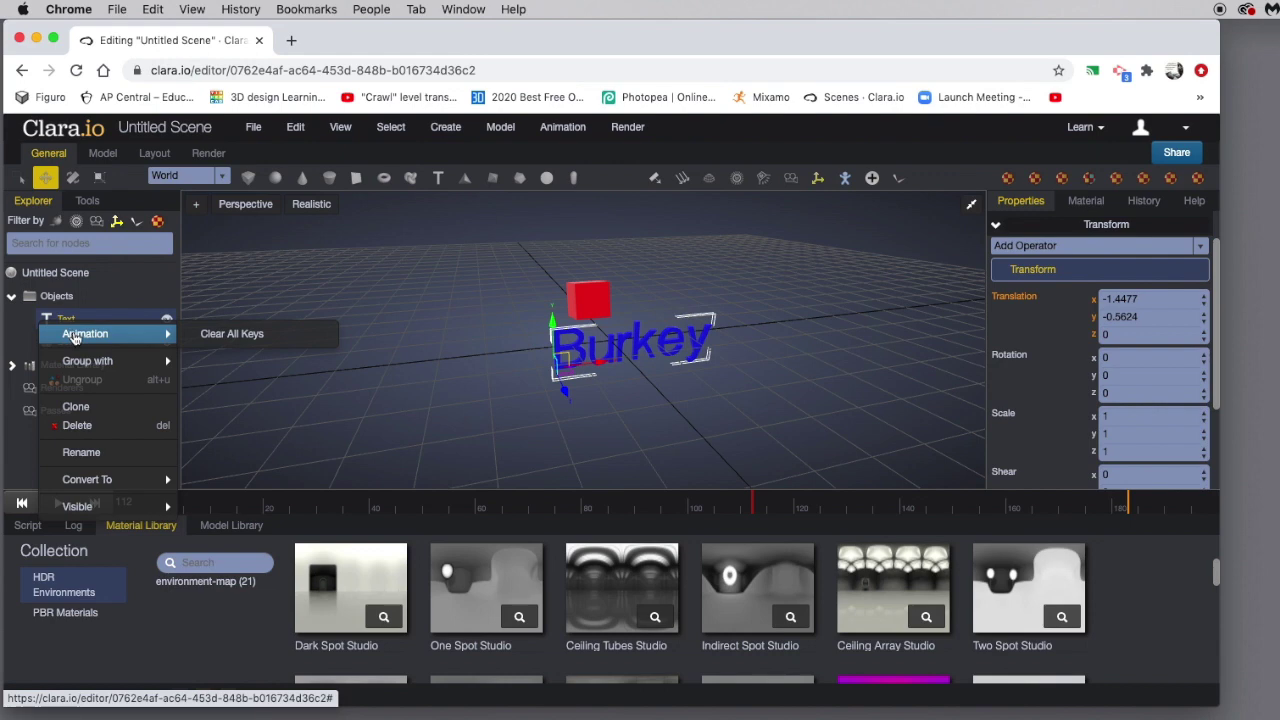
click(216, 336)
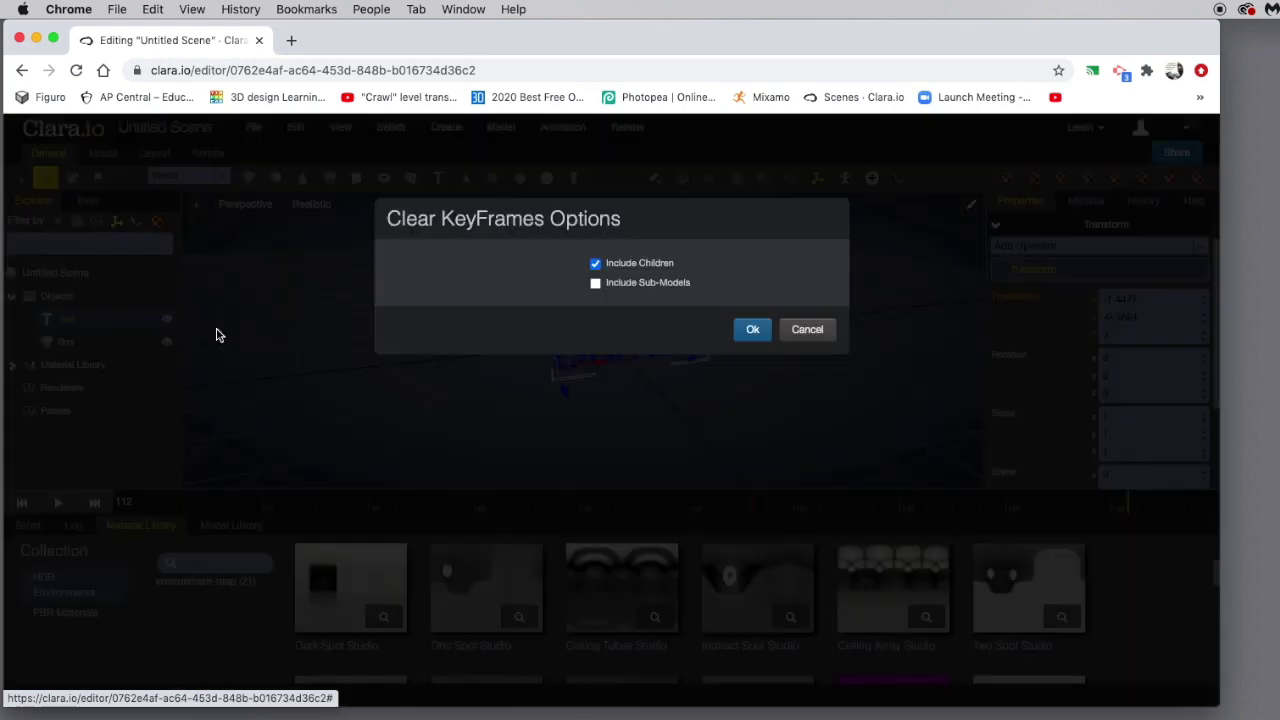
click(750, 329)
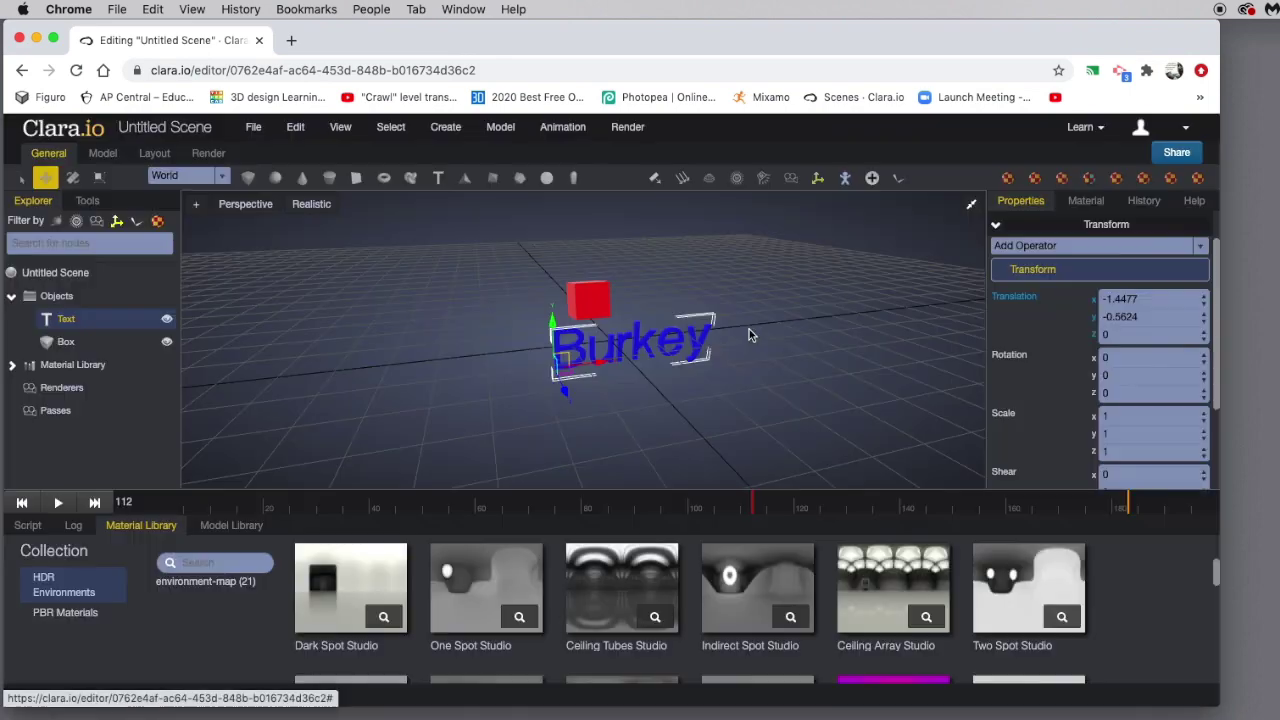
click(65, 343)
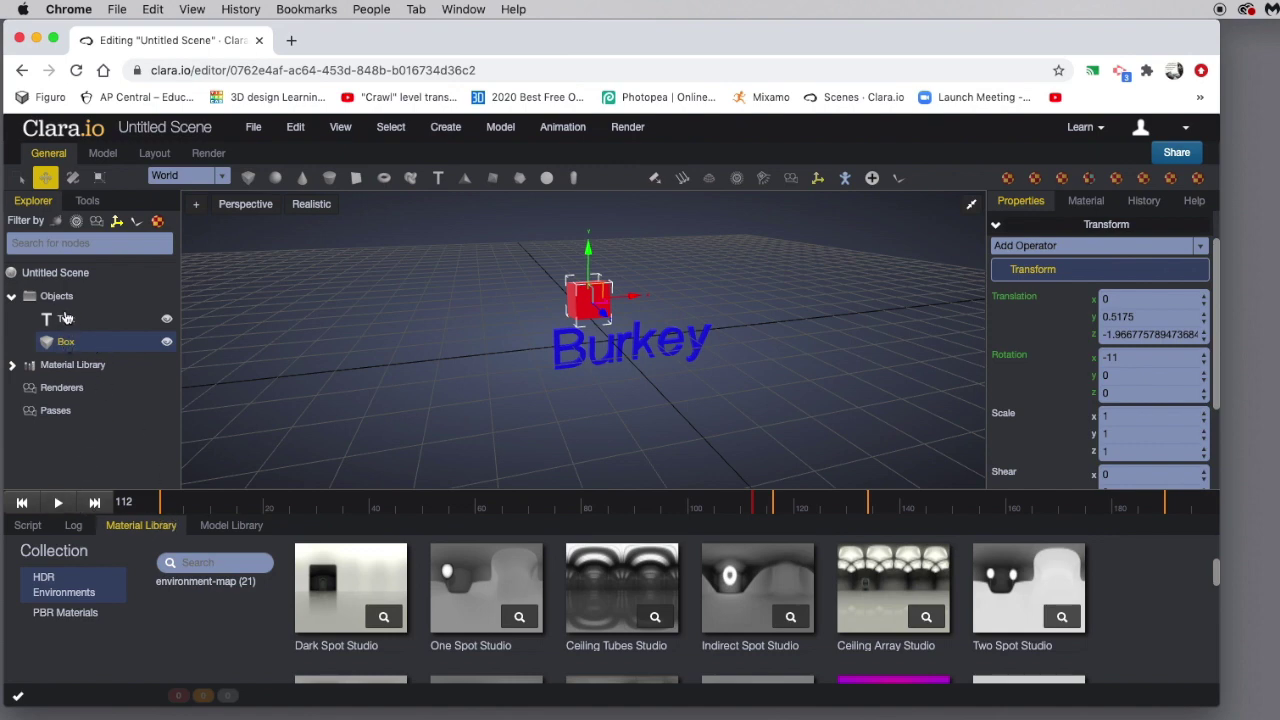
Key the Burkey text at Y 1.94, then key it lowered to Y -0.0894 later on.
click(64, 318)
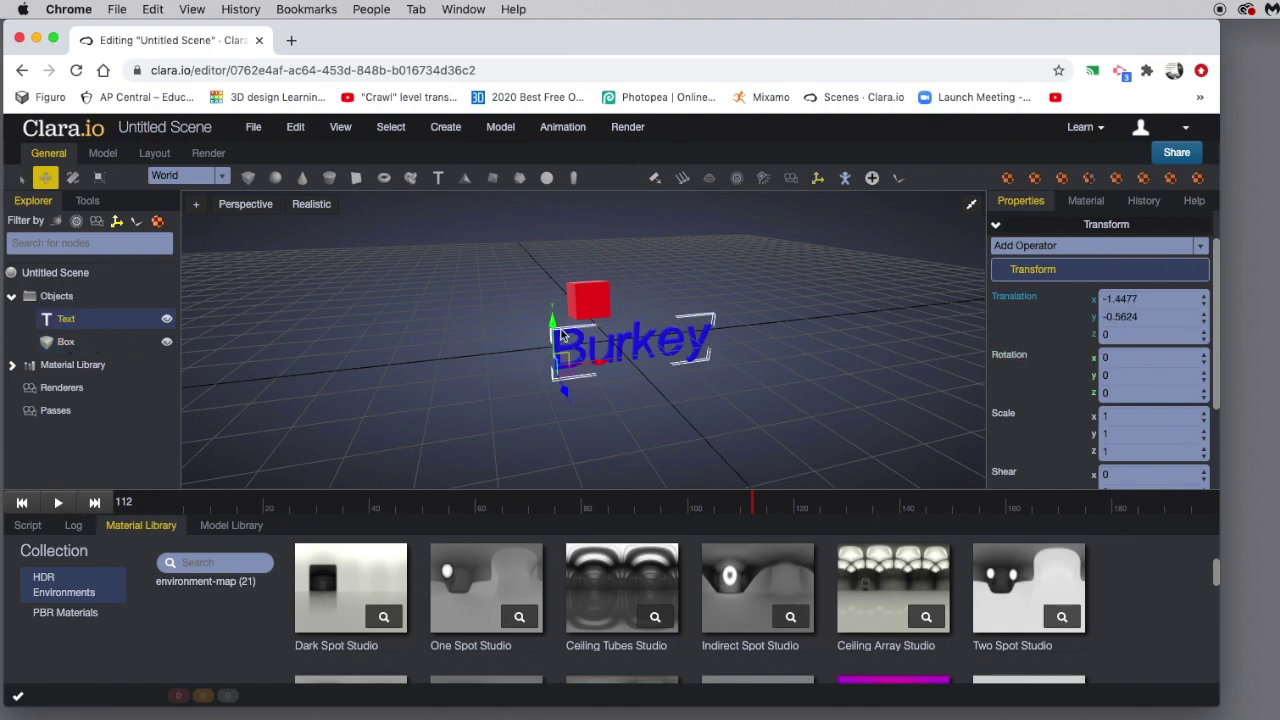
mouse_move(754, 514)
mouse_down()
mouse_move(284, 510)
mouse_move(753, 521)
mouse_up()
click(1017, 302)
drag(756, 507, 1075, 511)
drag(548, 211, 559, 300)
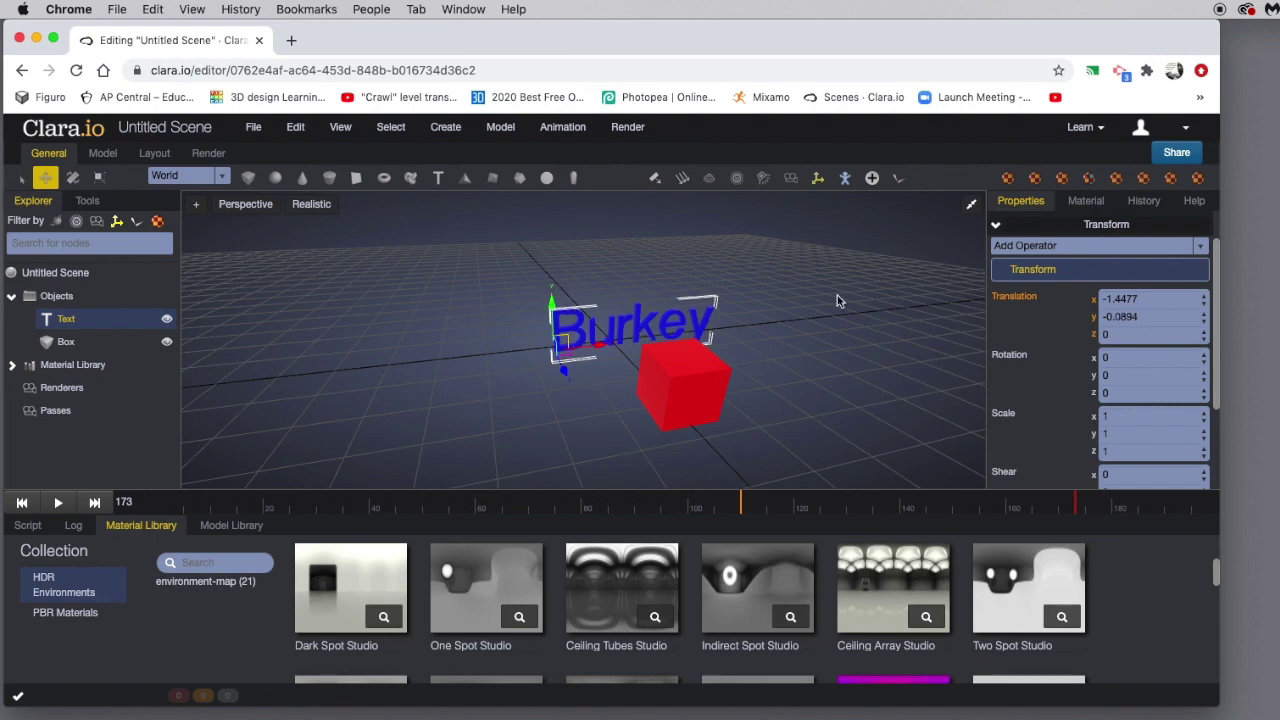
click(1022, 300)
Play back, shift the text's keyframe later, and review the timing, pausing at frame 173.
click(60, 508)
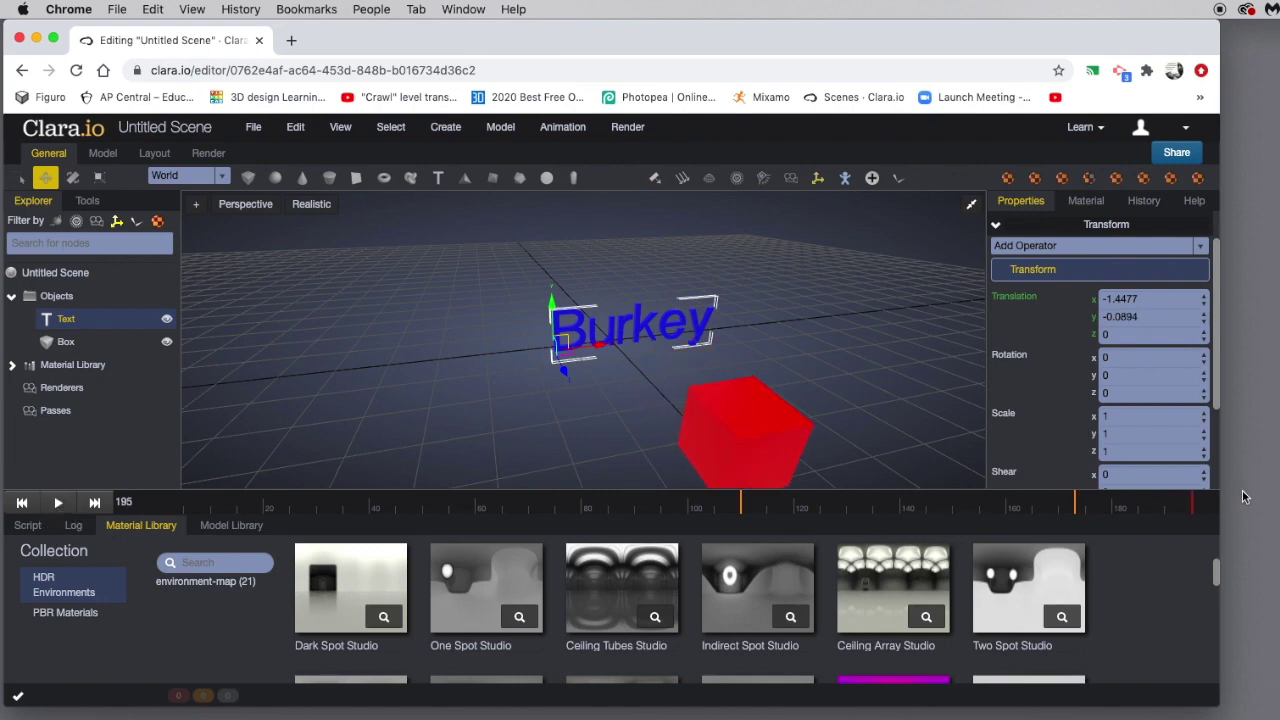
drag(1197, 508, 909, 510)
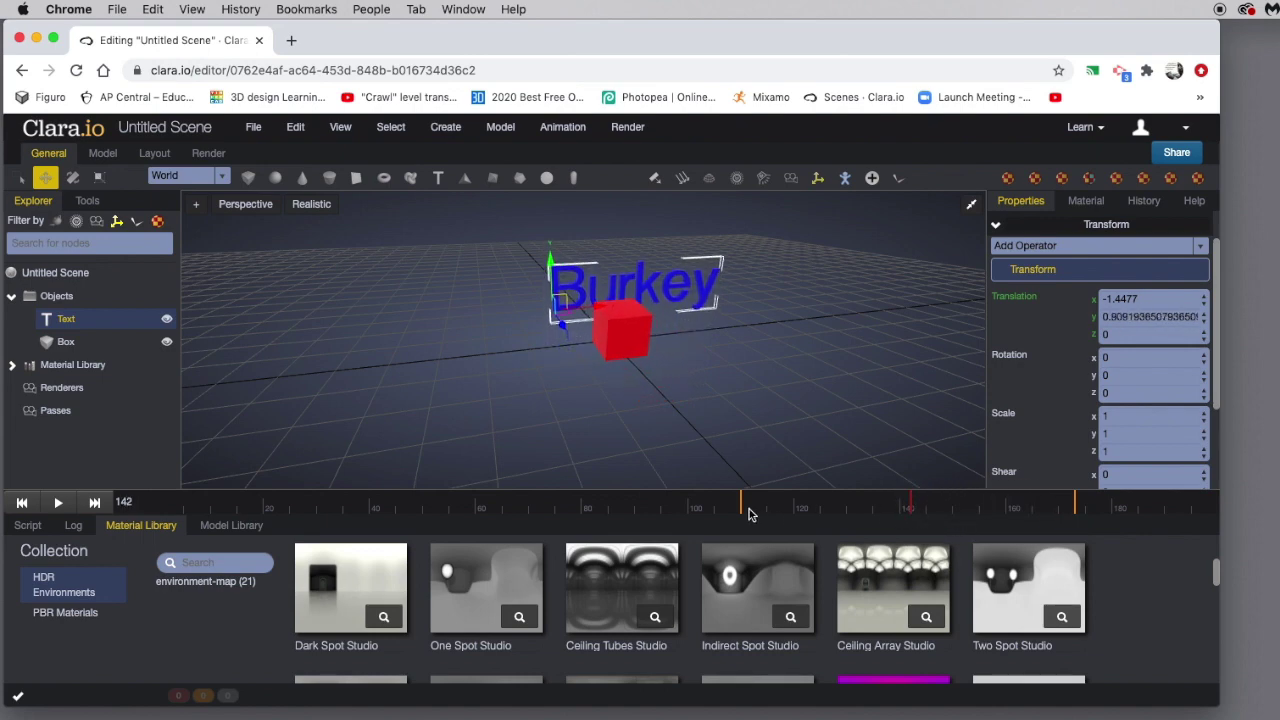
drag(743, 511, 831, 505)
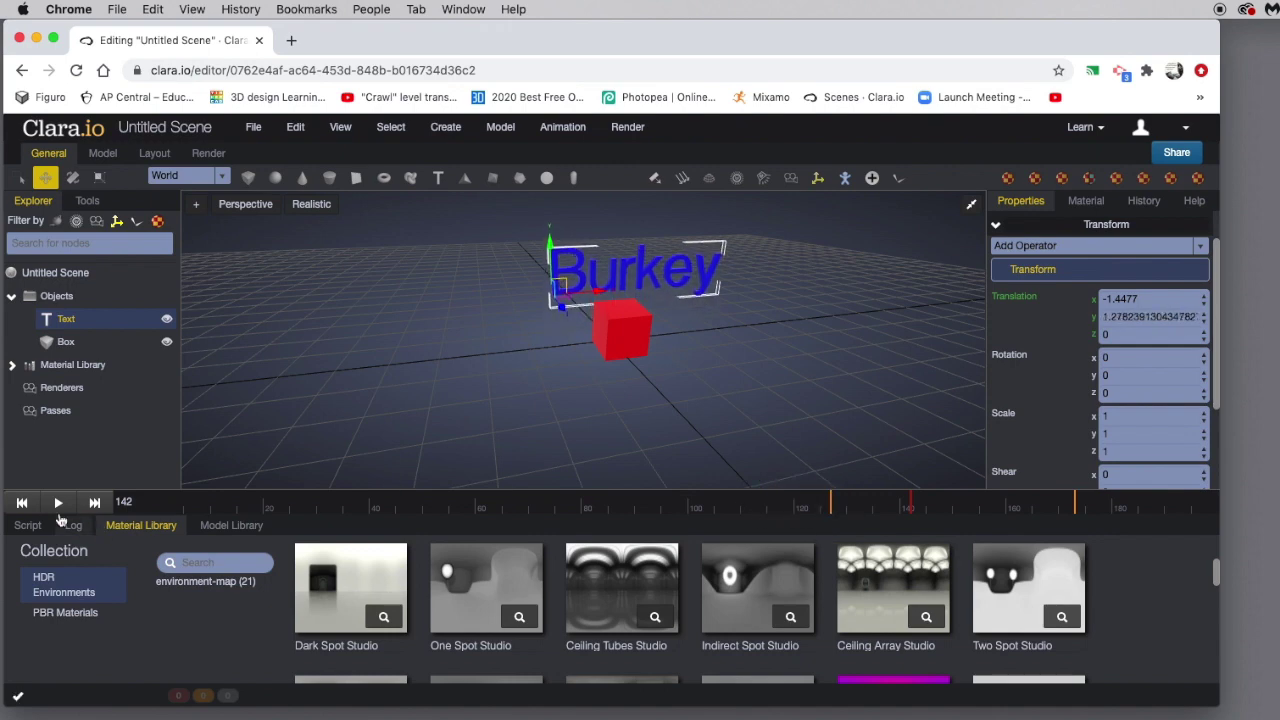
click(56, 503)
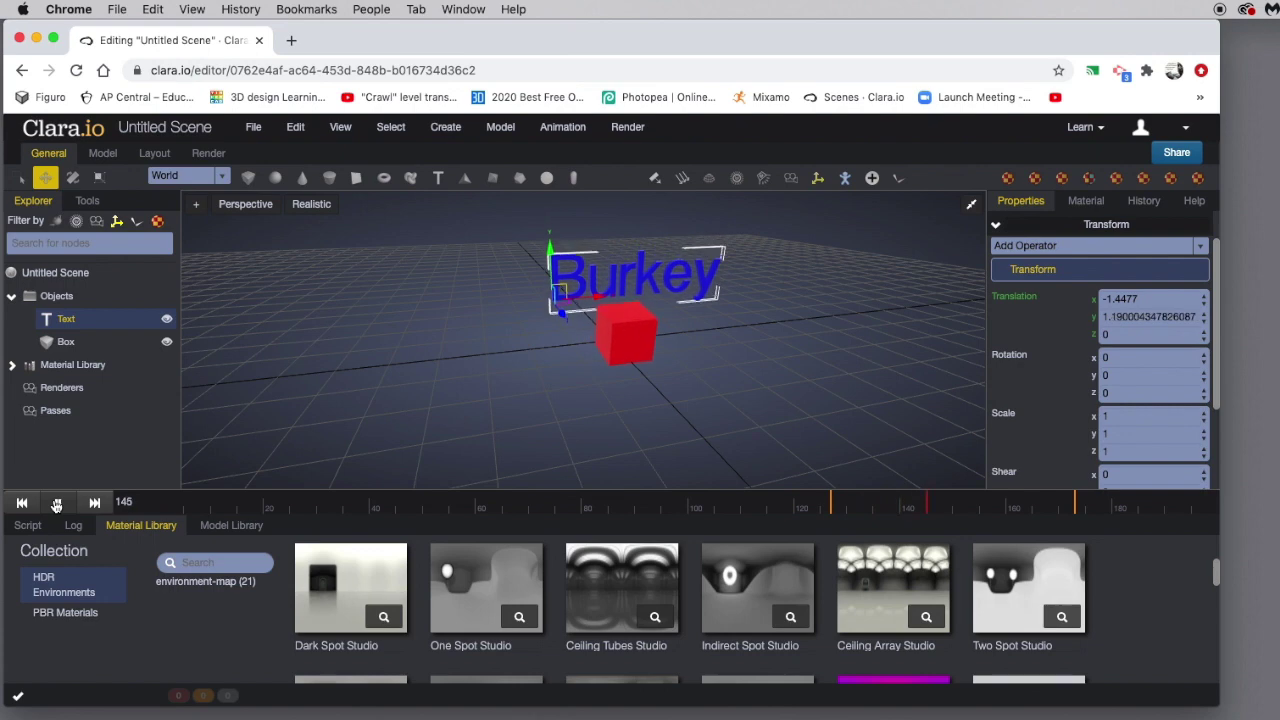
click(57, 503)
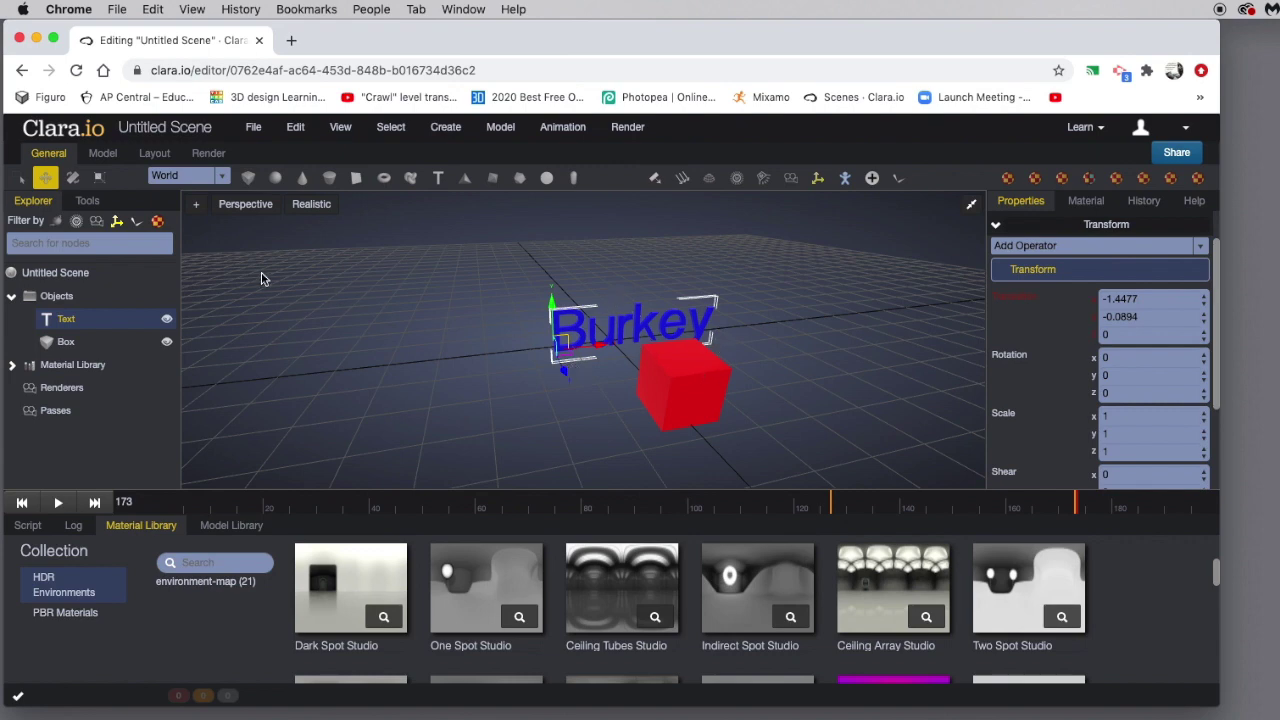
Rename the Untitled Scene to 'Scene ex' in the Rename dialog and save it.
click(150, 128)
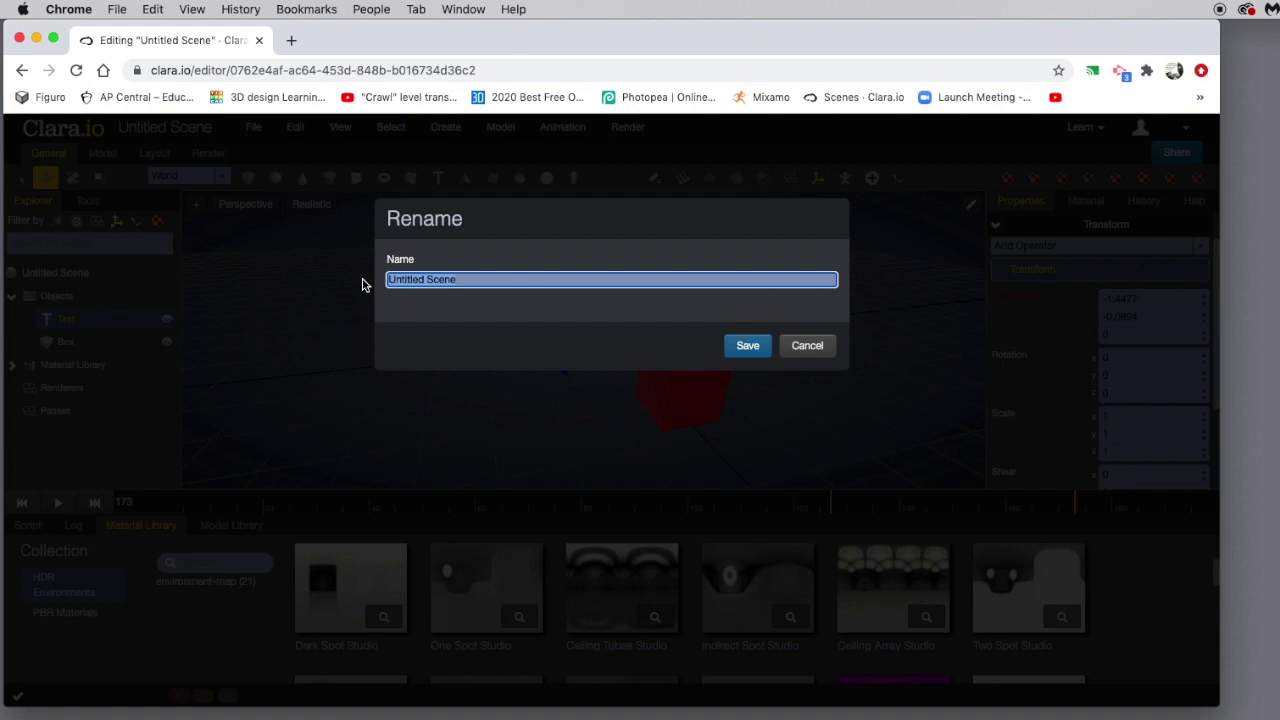
text(Scen)
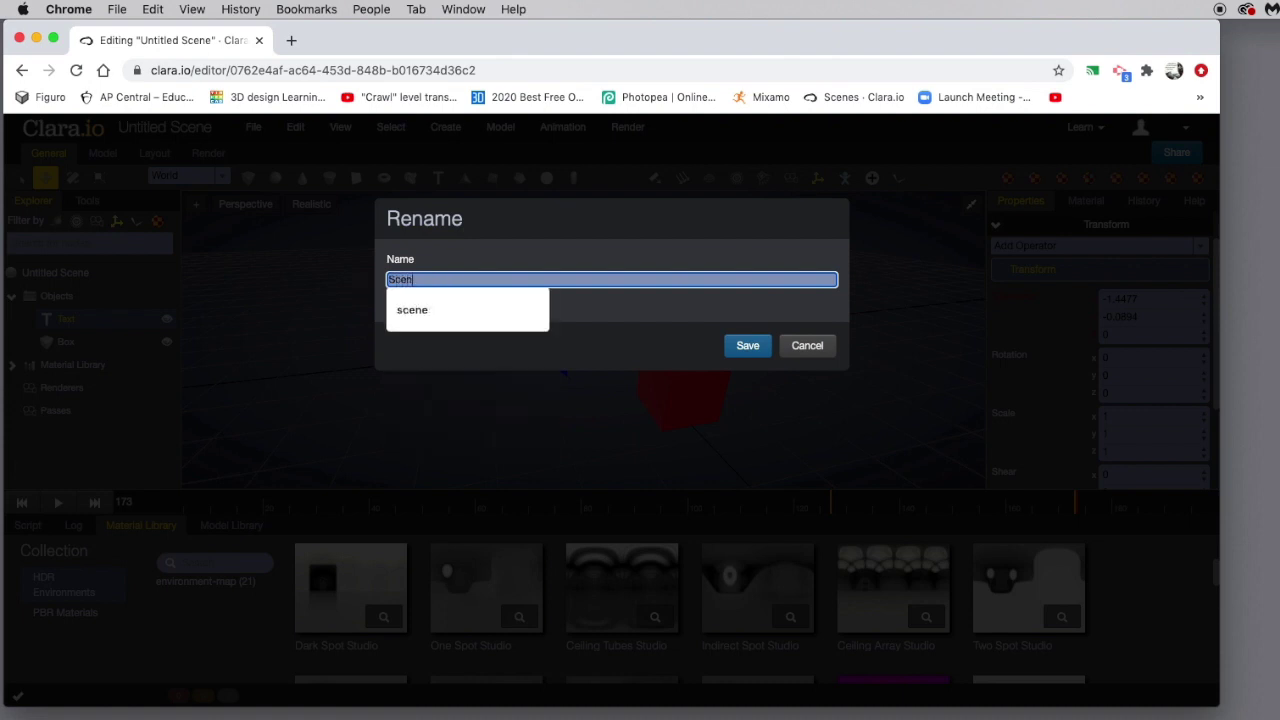
text(e ex)
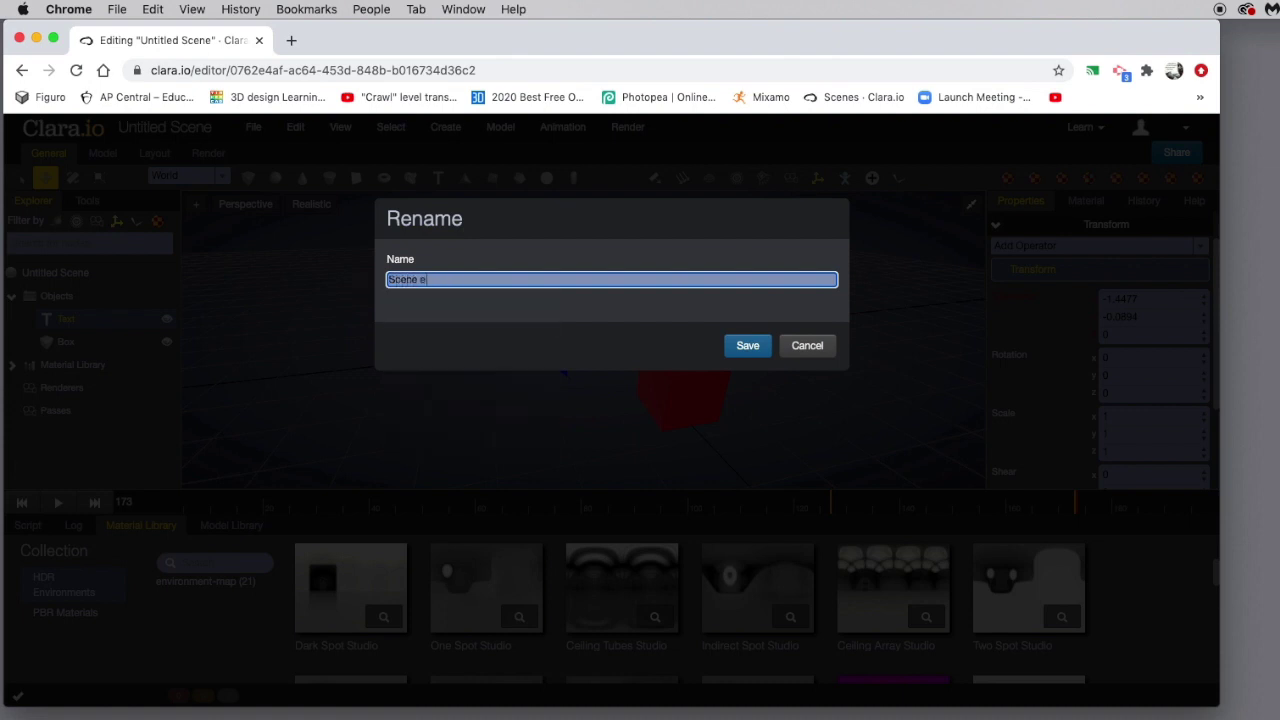
click(750, 346)
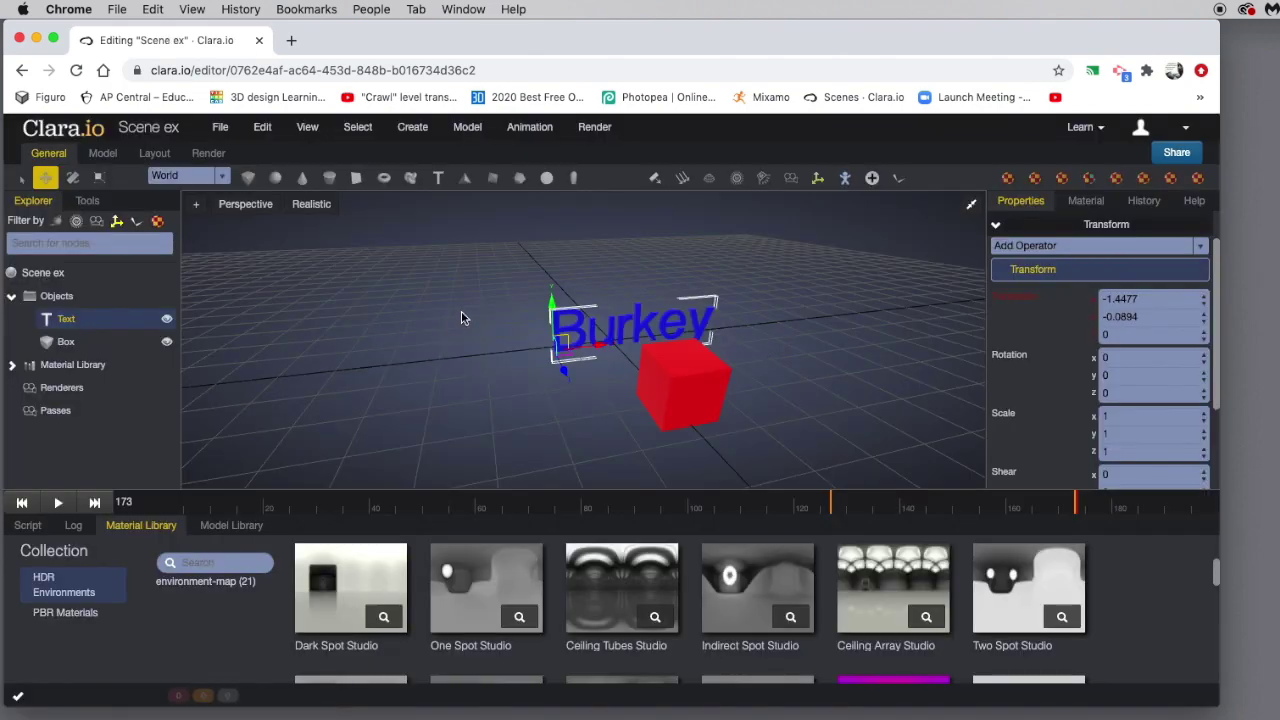
click(57, 136)
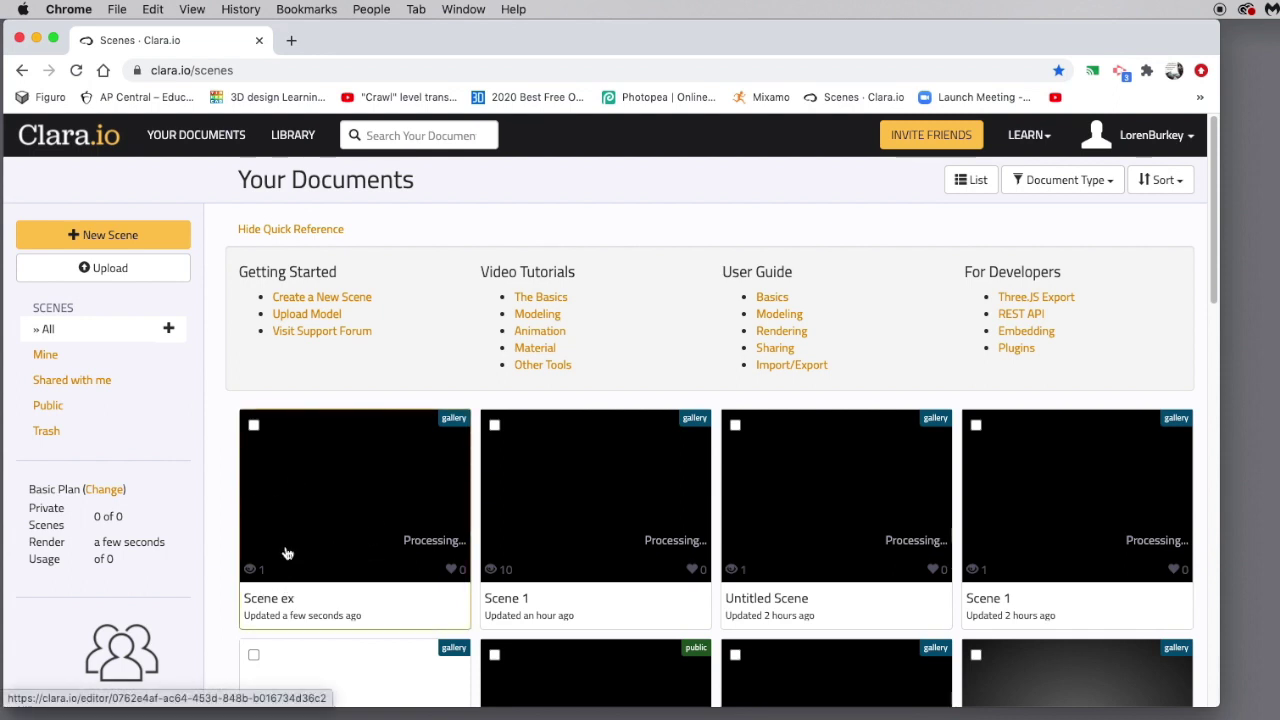
Tick Scene ex on Your Documents to show its Available Actions.
click(254, 426)
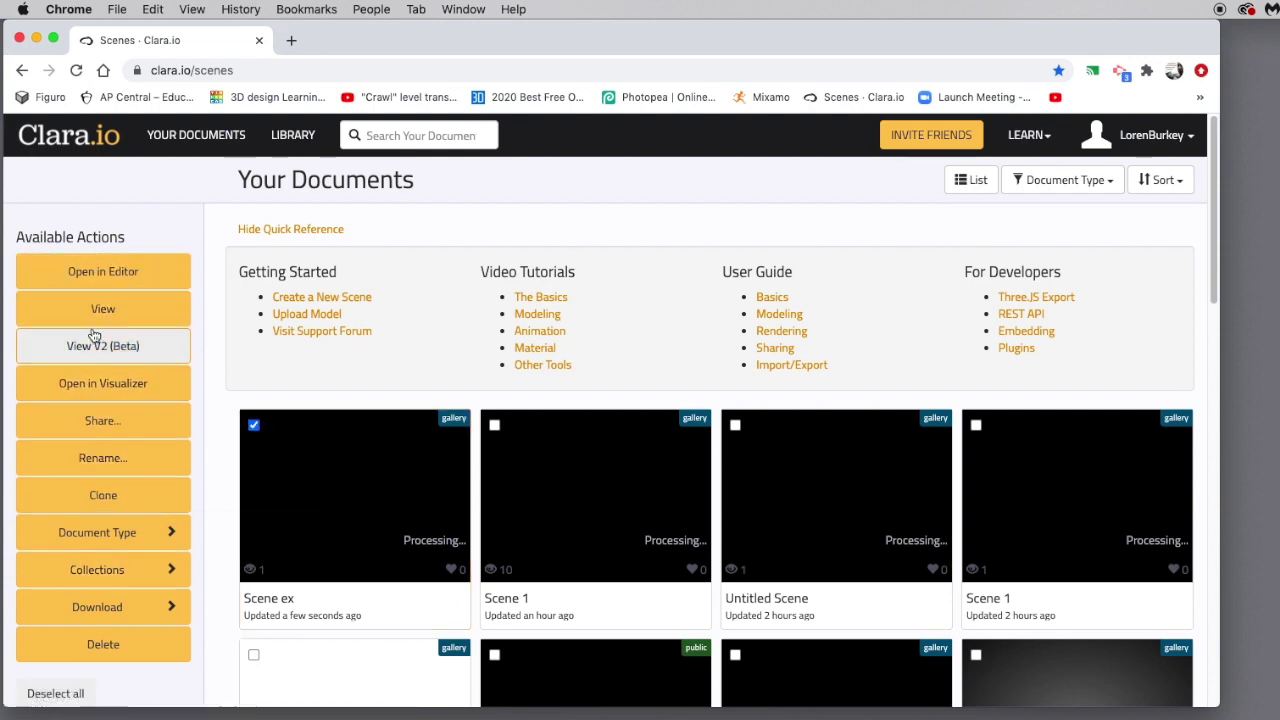
mouse_move(110, 548)
mouse_move(128, 606)
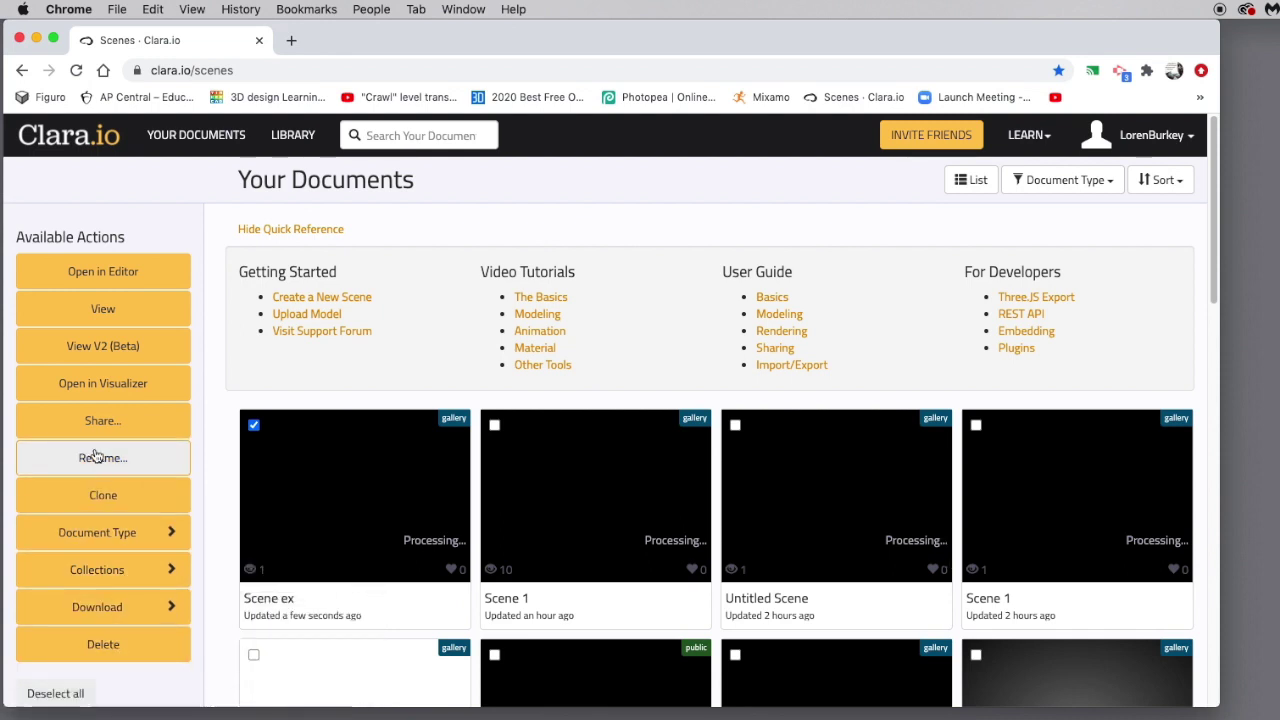
View Scene ex in the web viewer, play it, try pan and orbit, and save snapshot Scene ex.png.
click(103, 309)
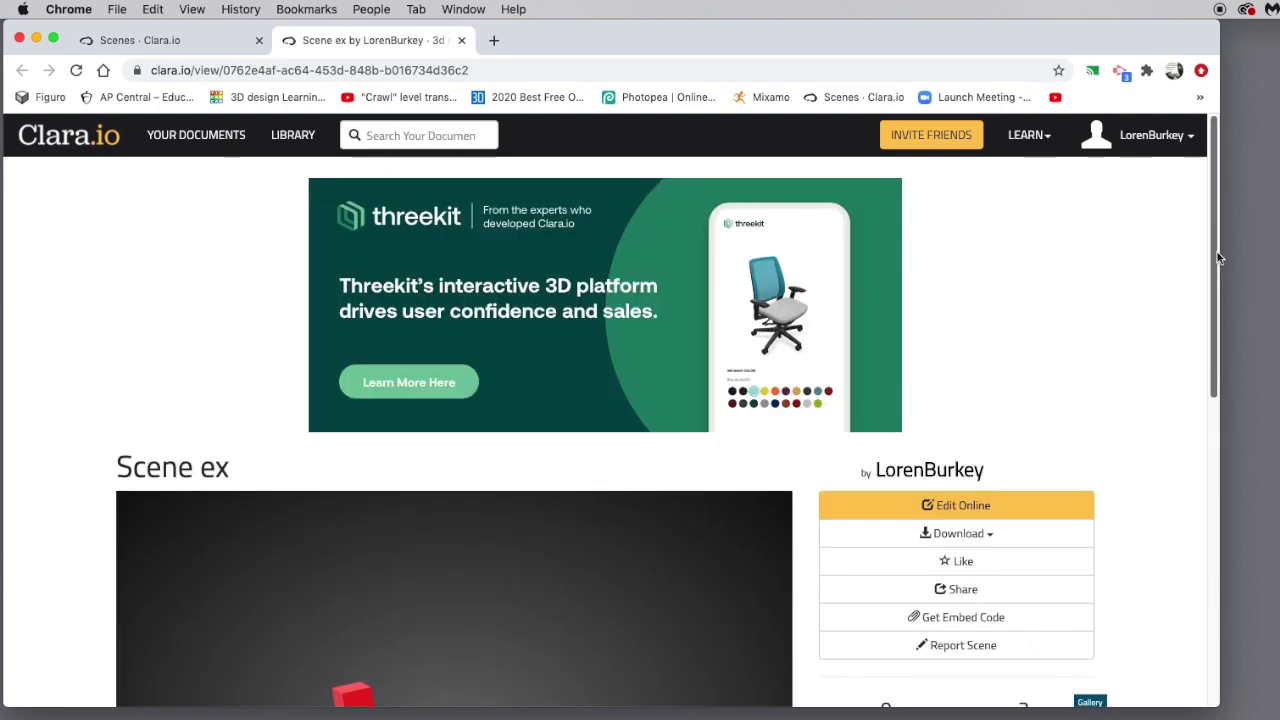
drag(1217, 252, 1243, 401)
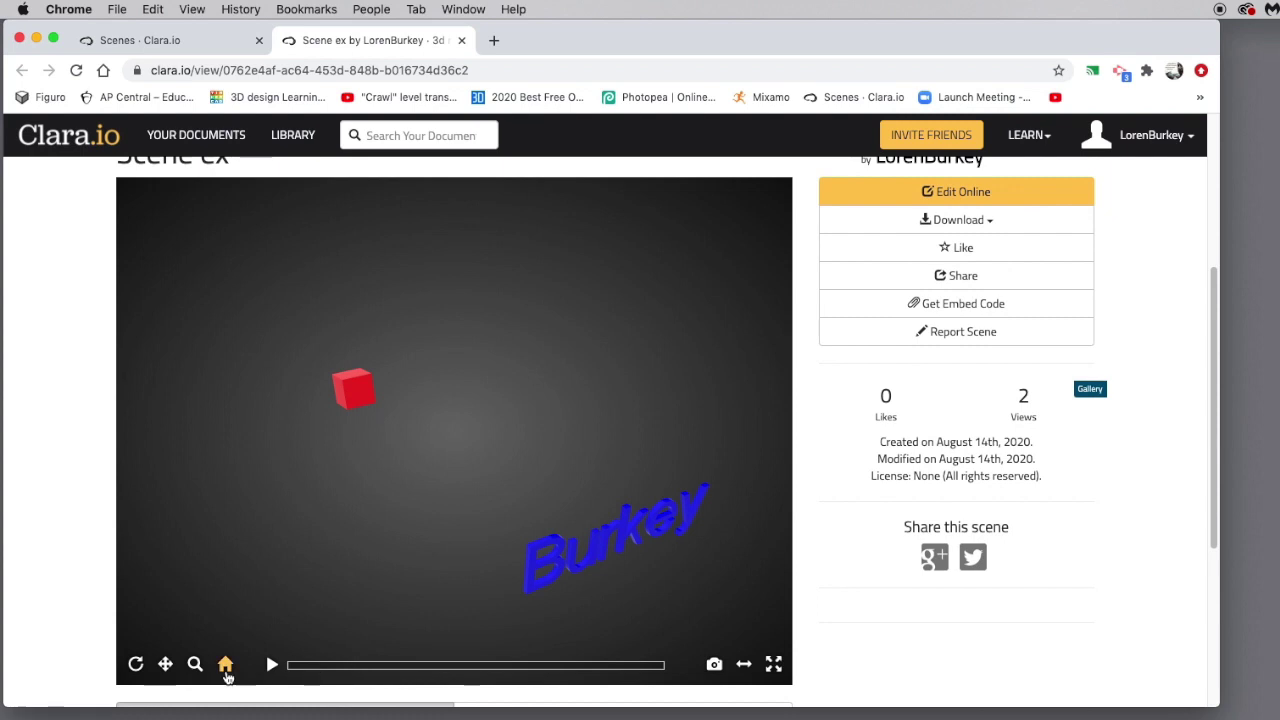
click(271, 665)
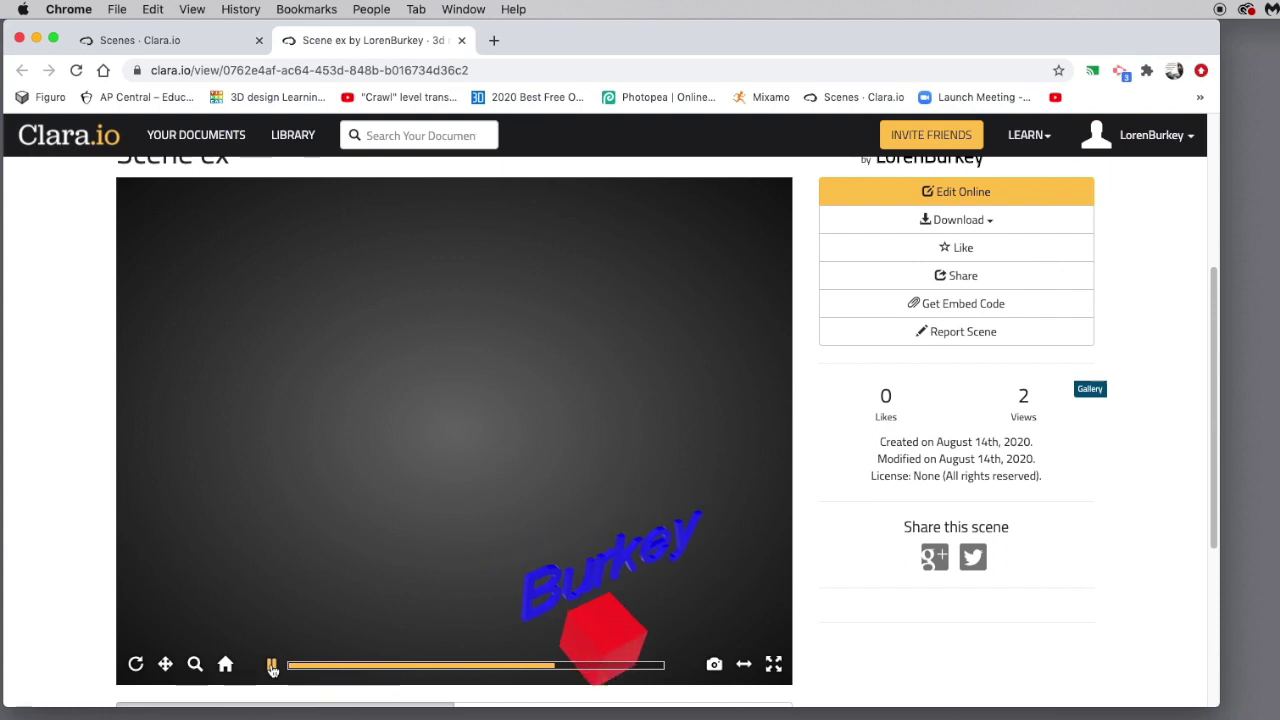
click(165, 664)
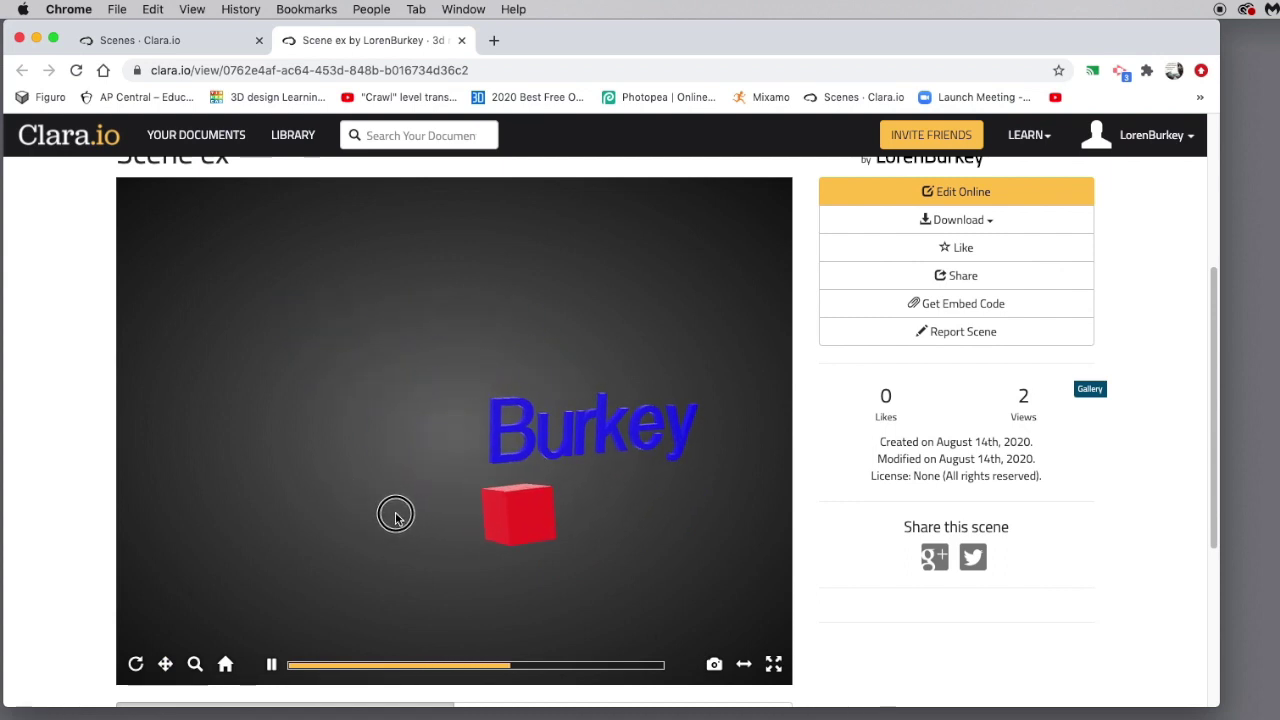
click(137, 664)
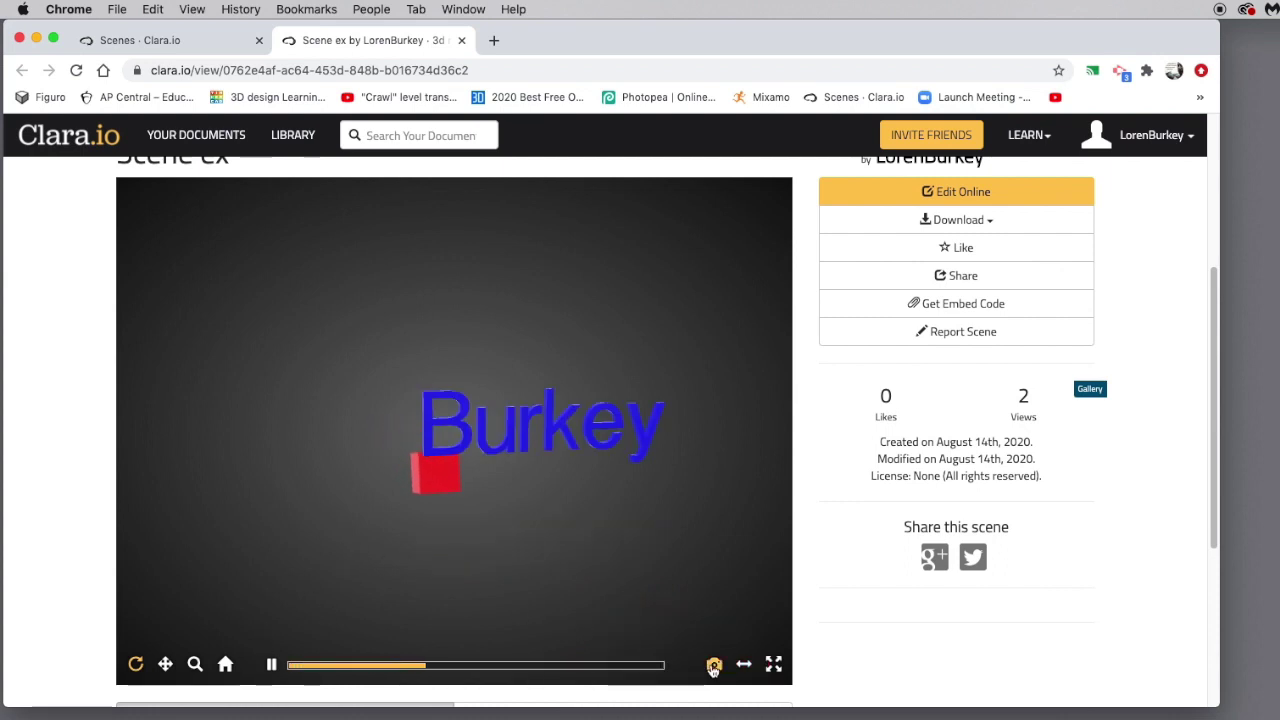
click(714, 666)
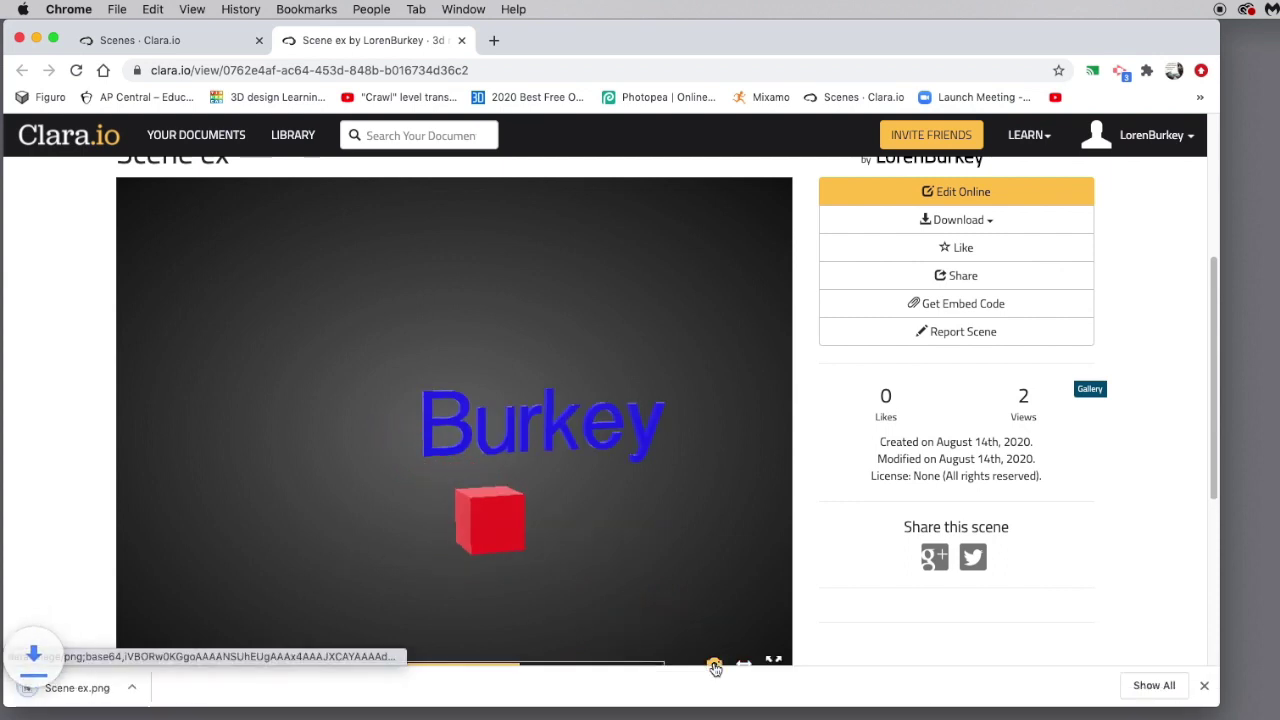
View the downloaded Scene ex.png snapshot in Preview, then close it.
click(26, 688)
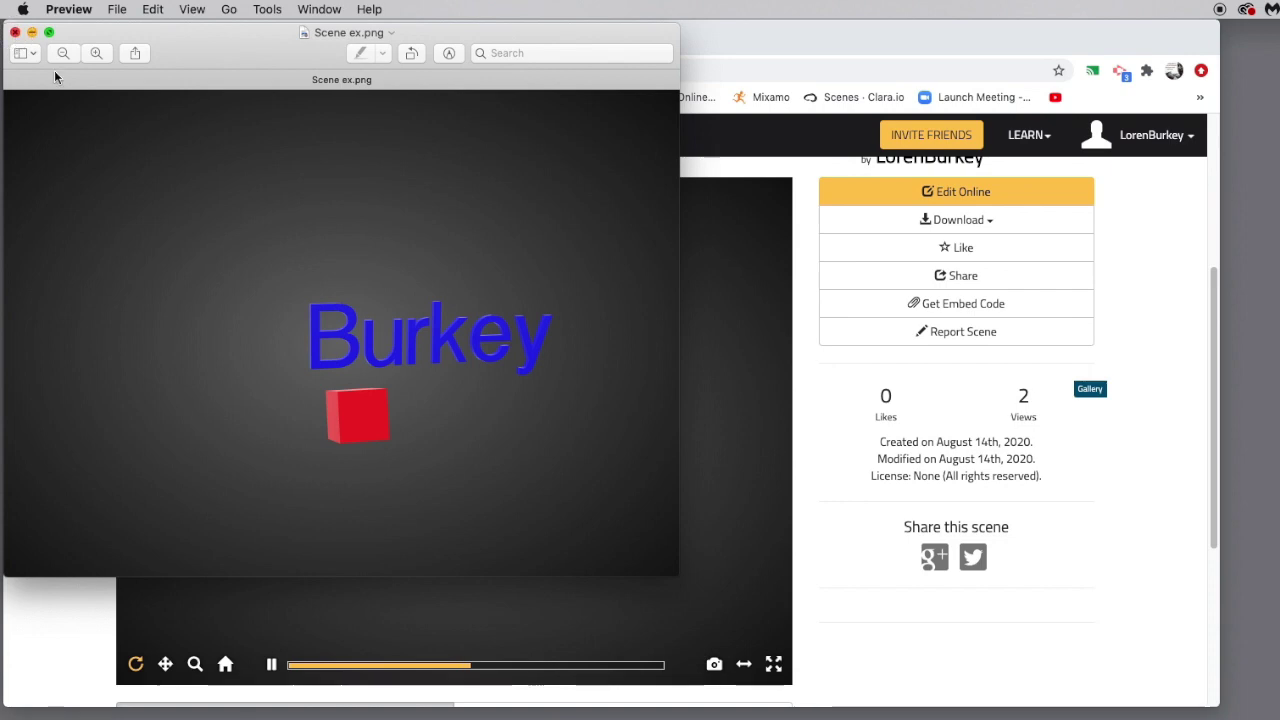
click(15, 32)
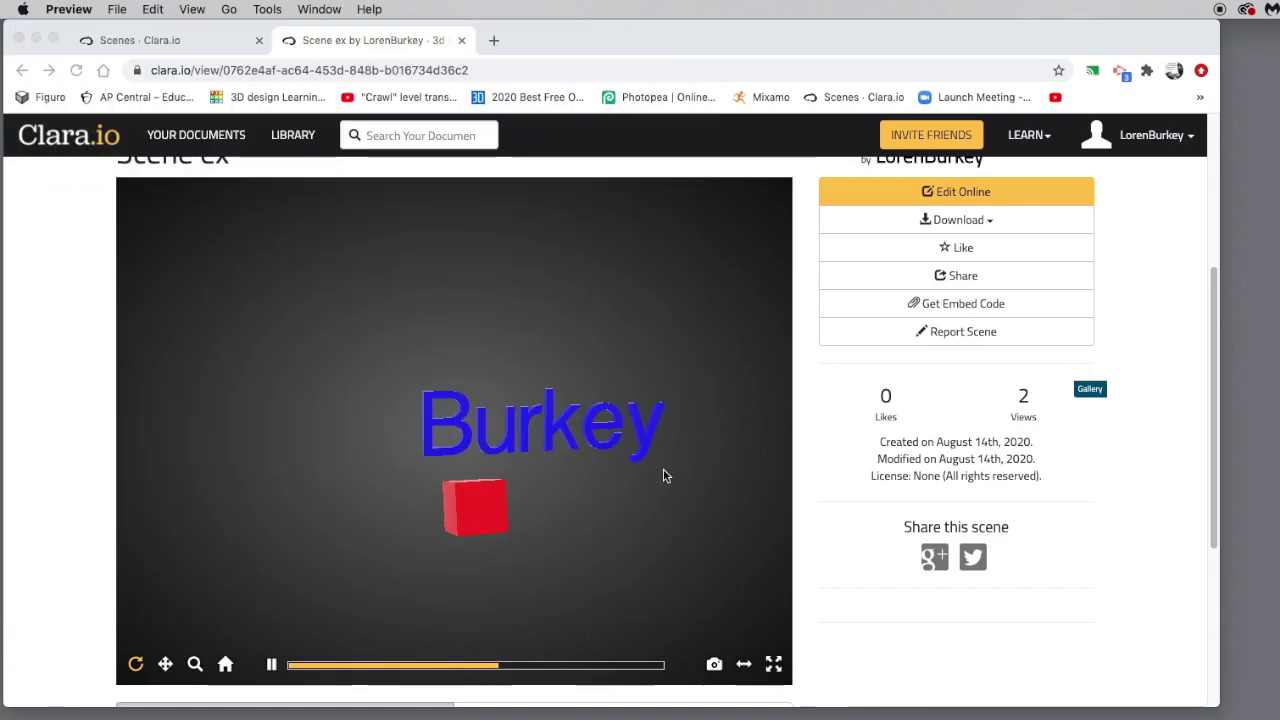
click(990, 222)
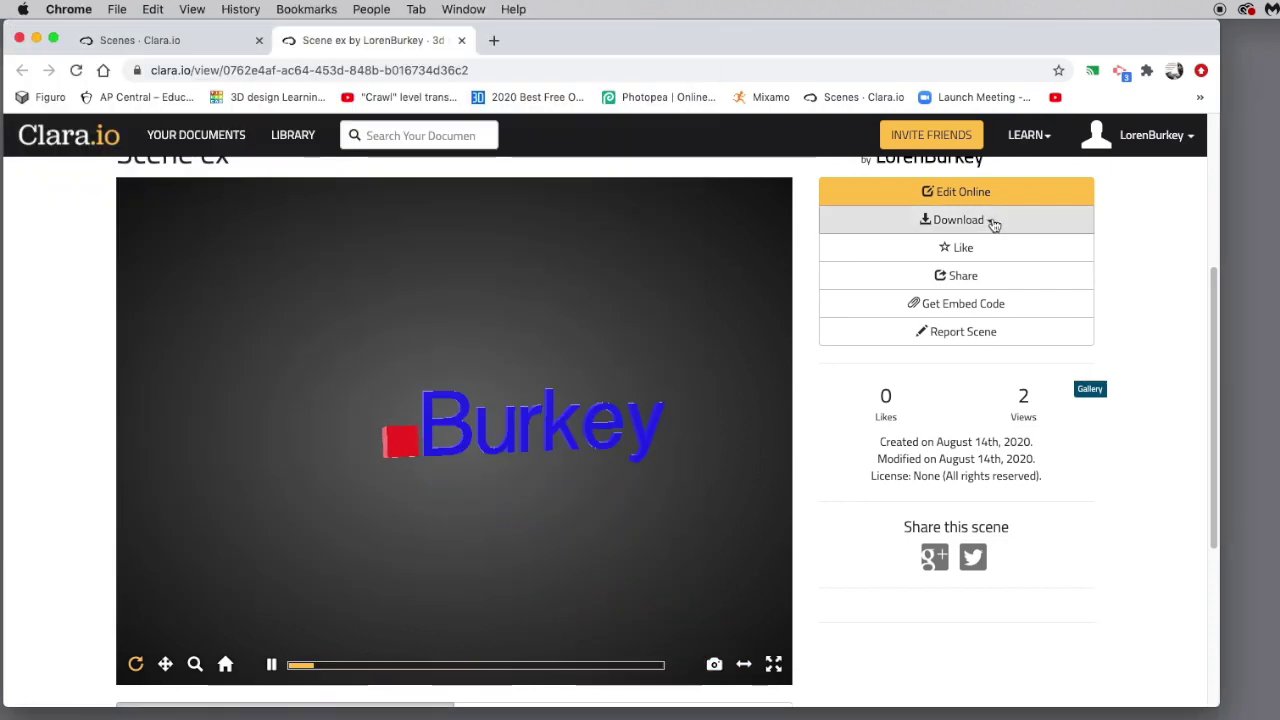
click(993, 222)
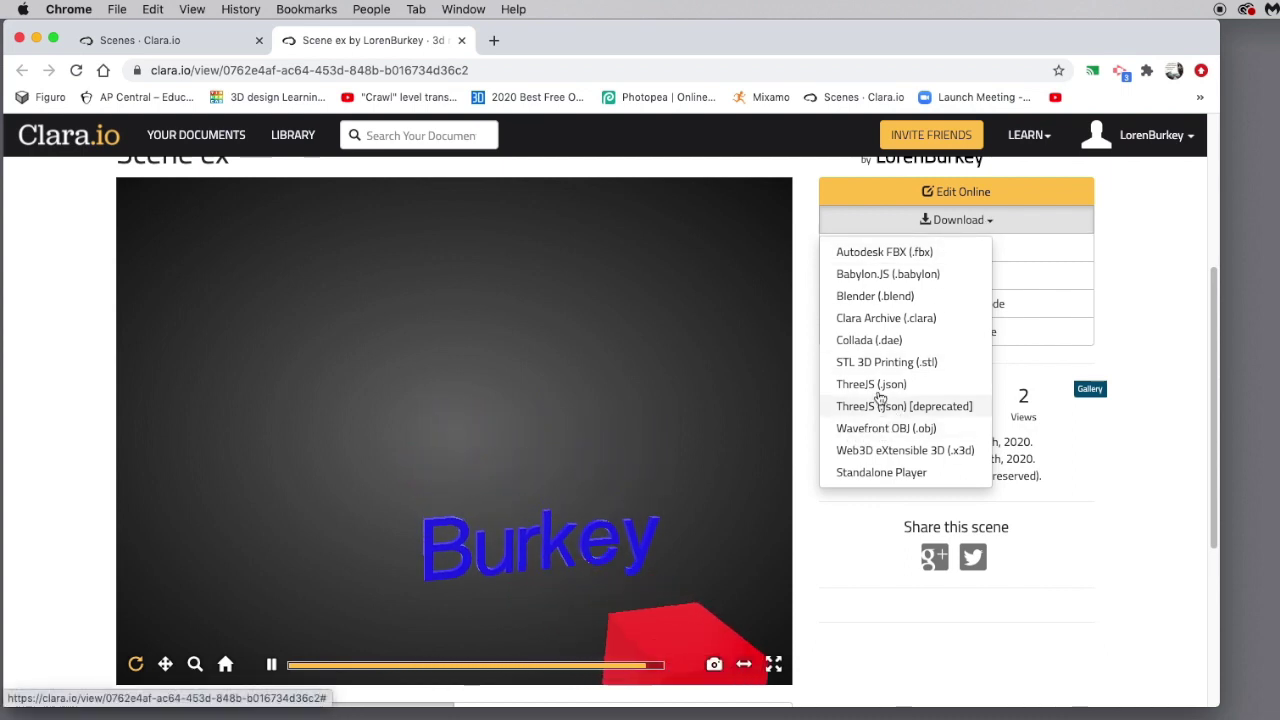
click(1160, 277)
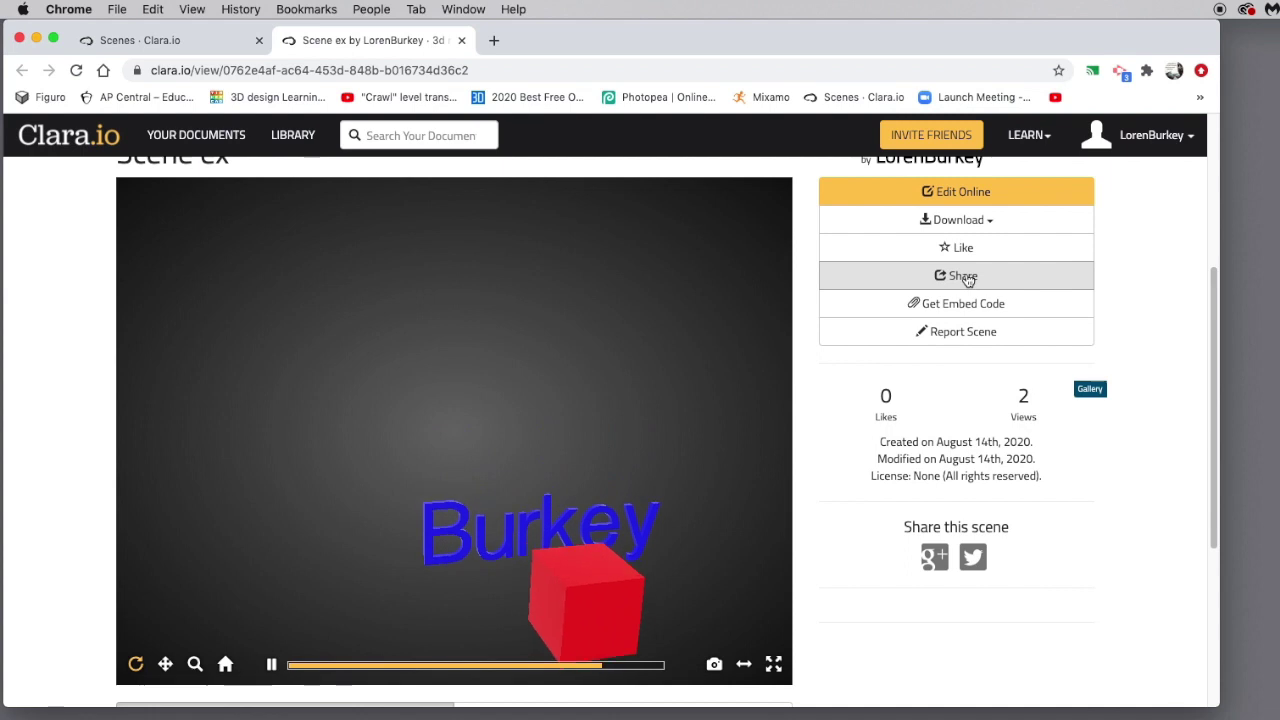
click(966, 278)
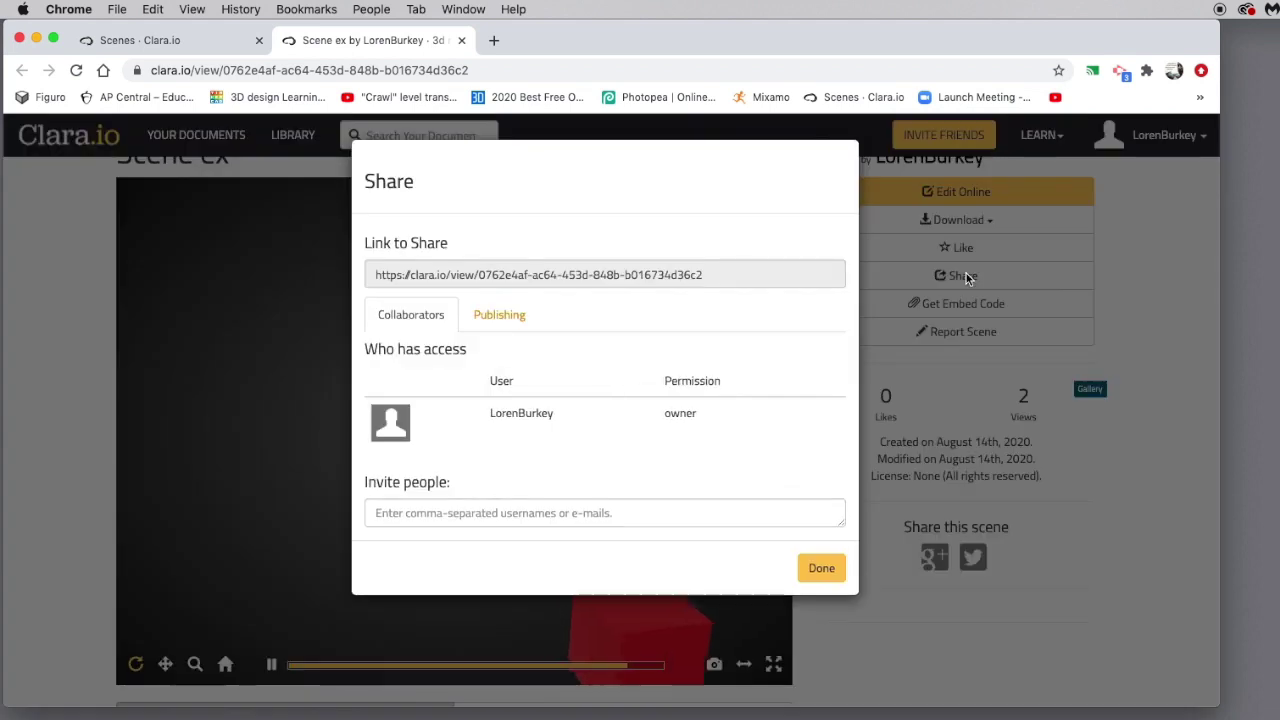
Invite a collaborator's username to Scene ex, save the sharing, then return to Your Documents.
click(377, 516)
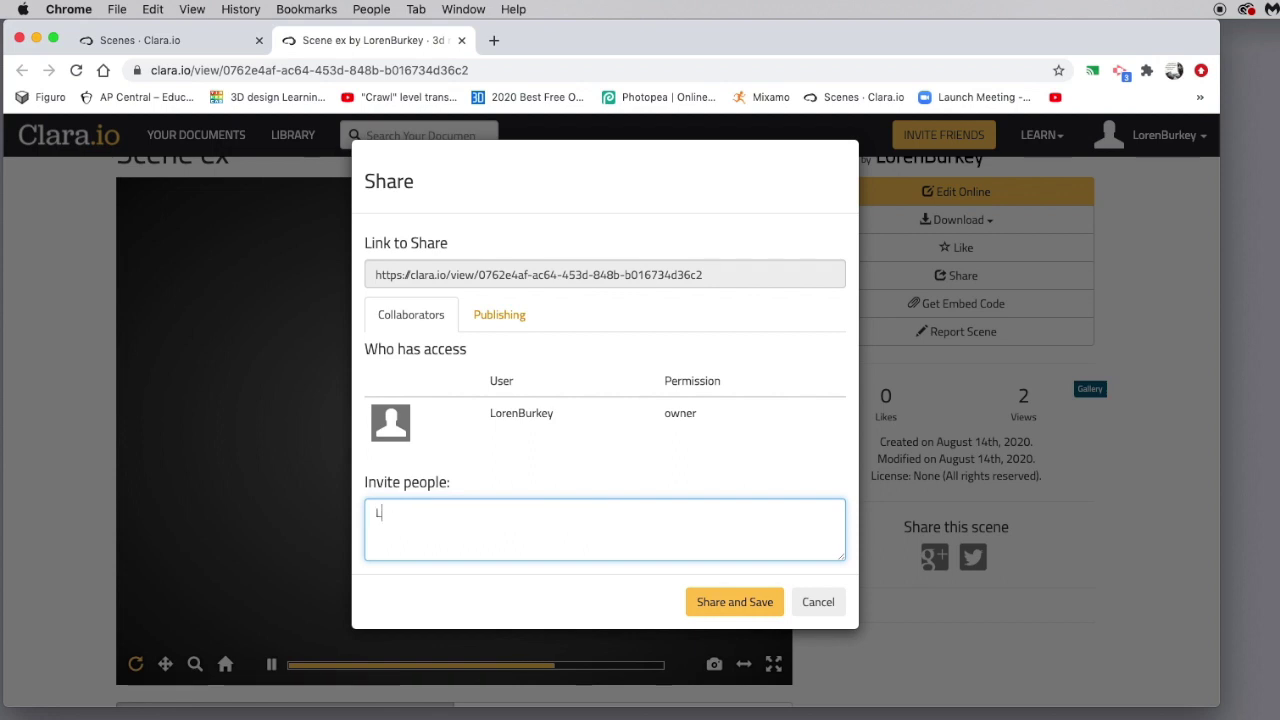
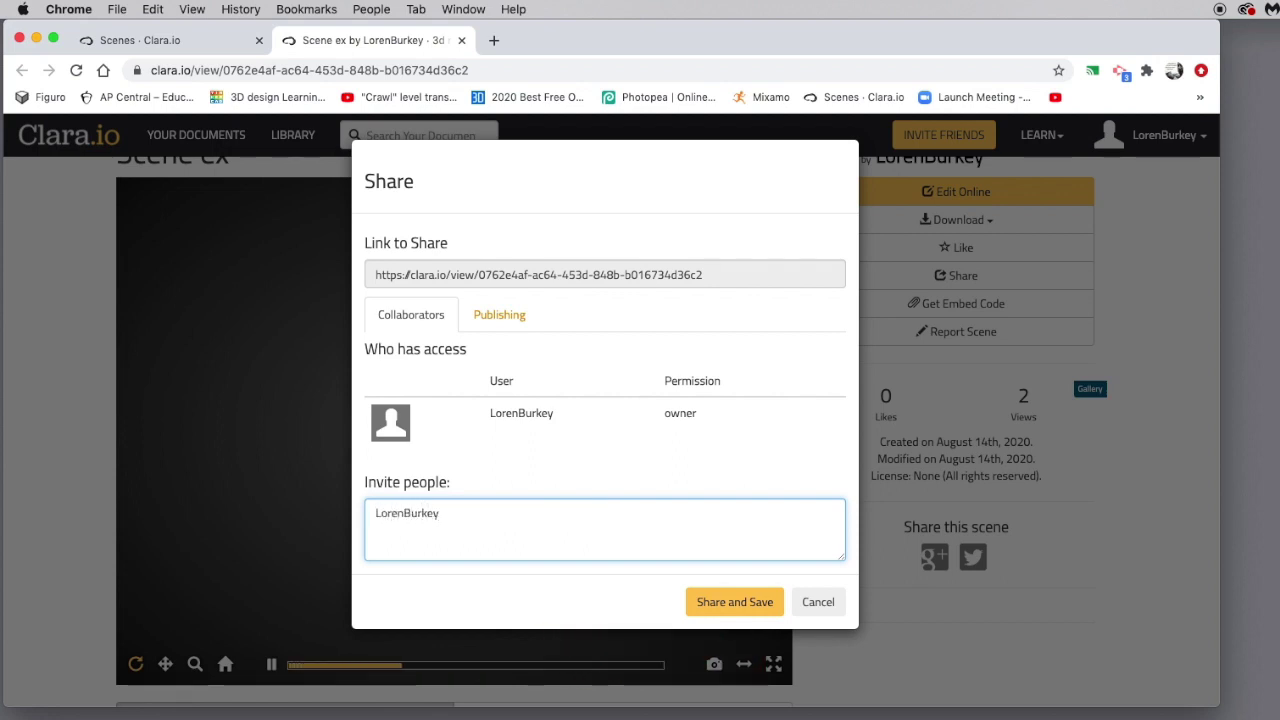
click(732, 602)
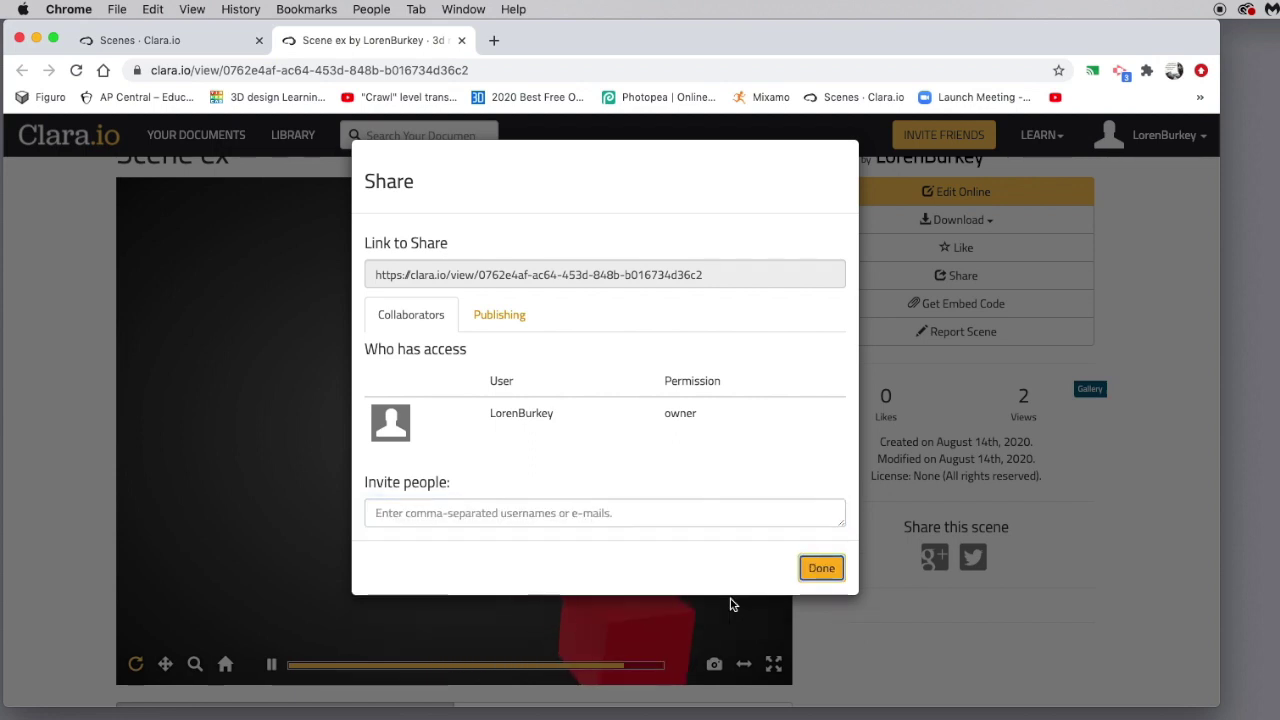
click(821, 568)
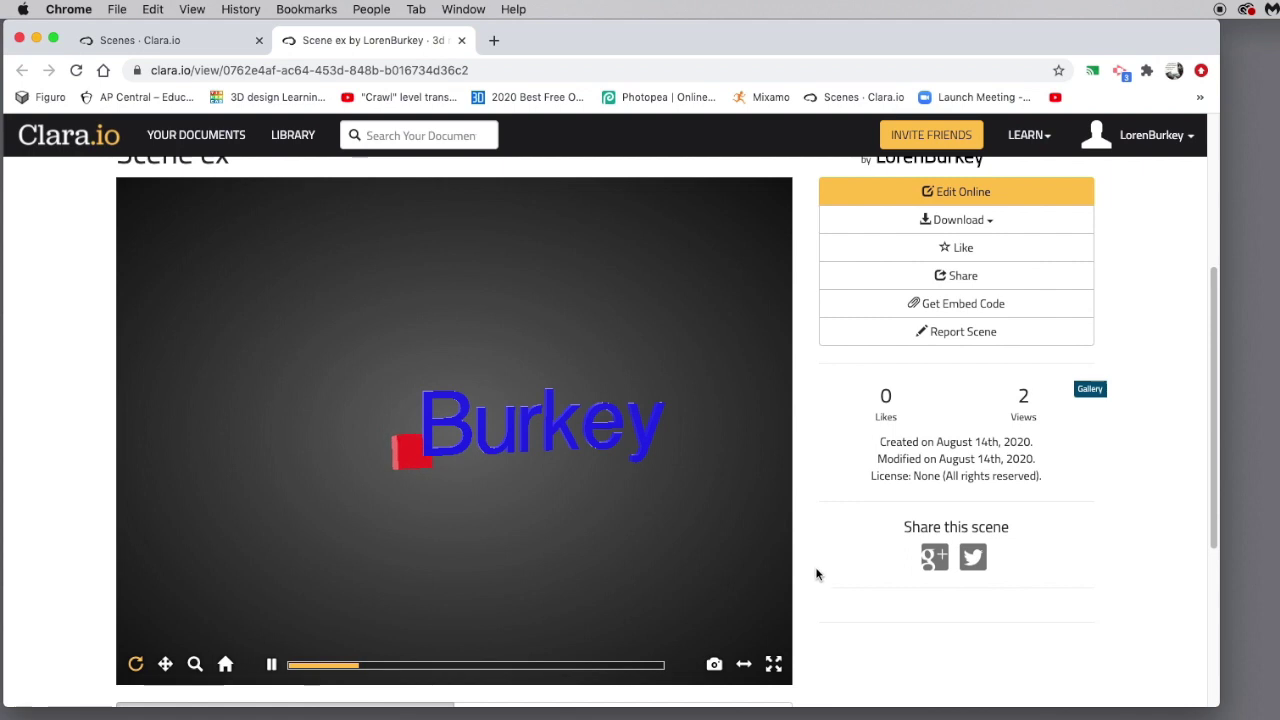
click(196, 136)
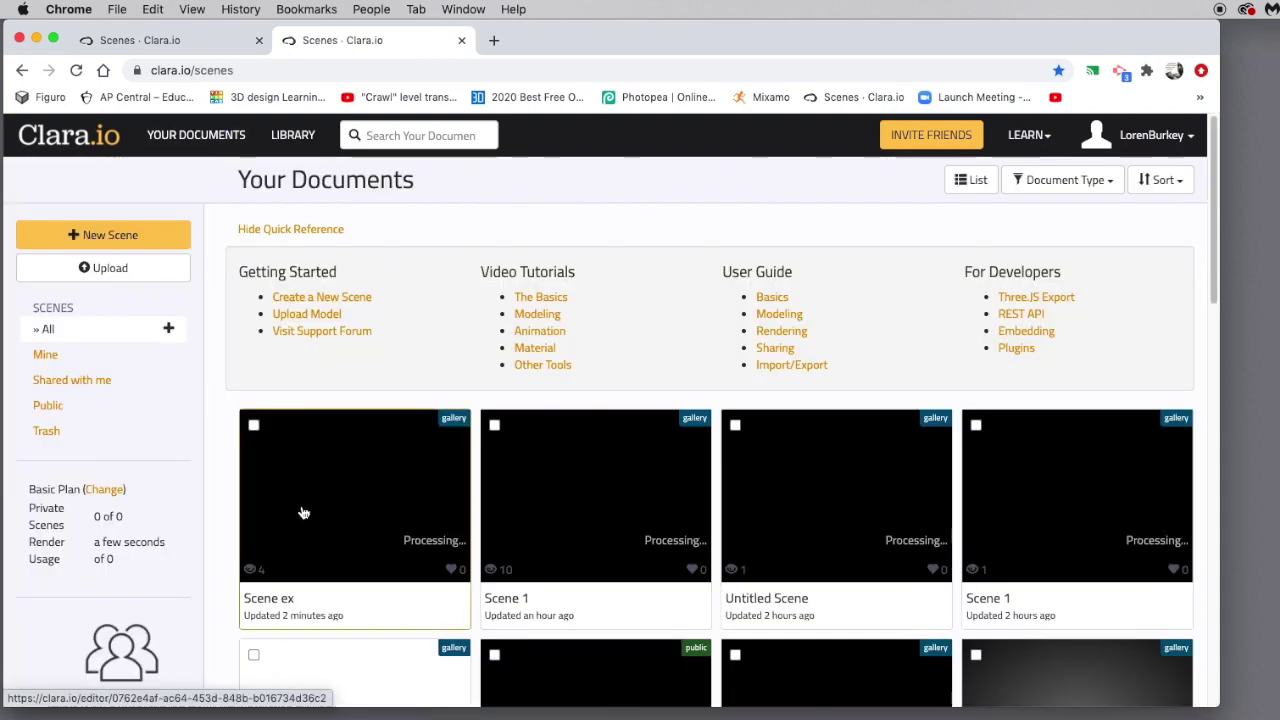